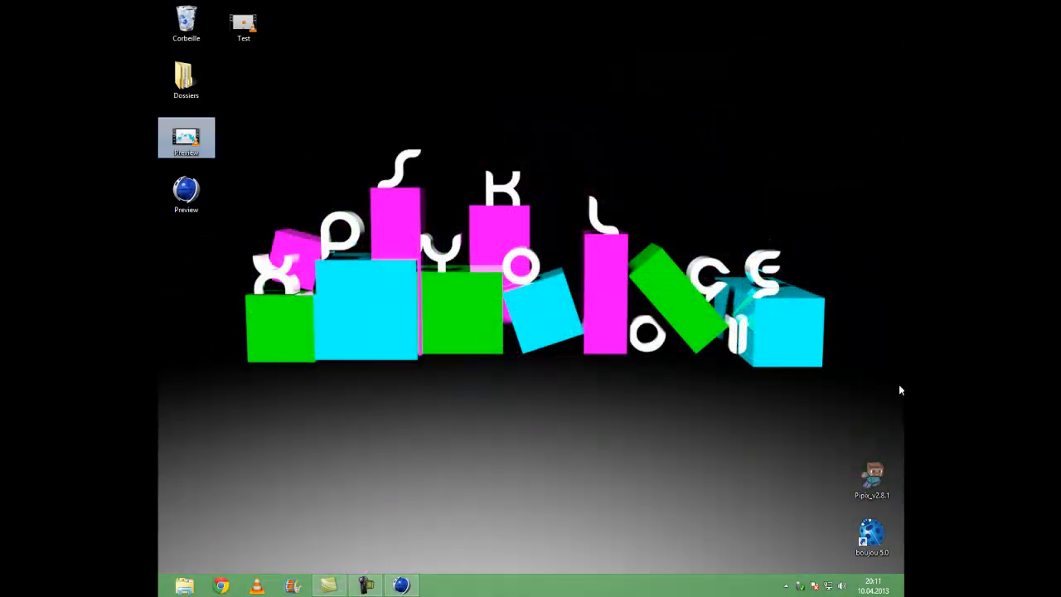
- Open the Preview video from the desktop and play it to view the finished text animation
drag(901, 385, 822, 366)
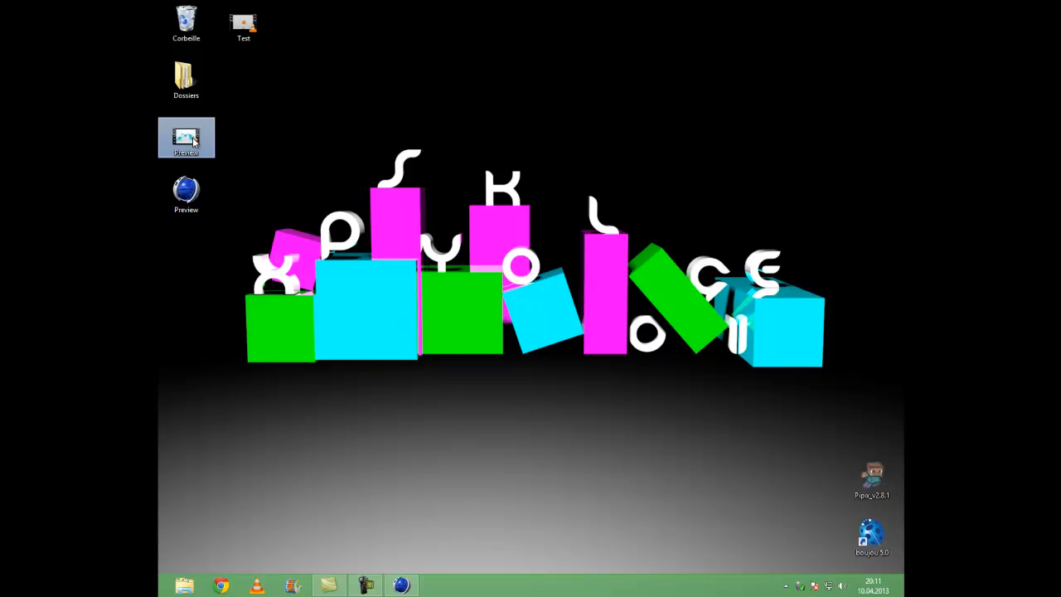
double_click(193, 141)
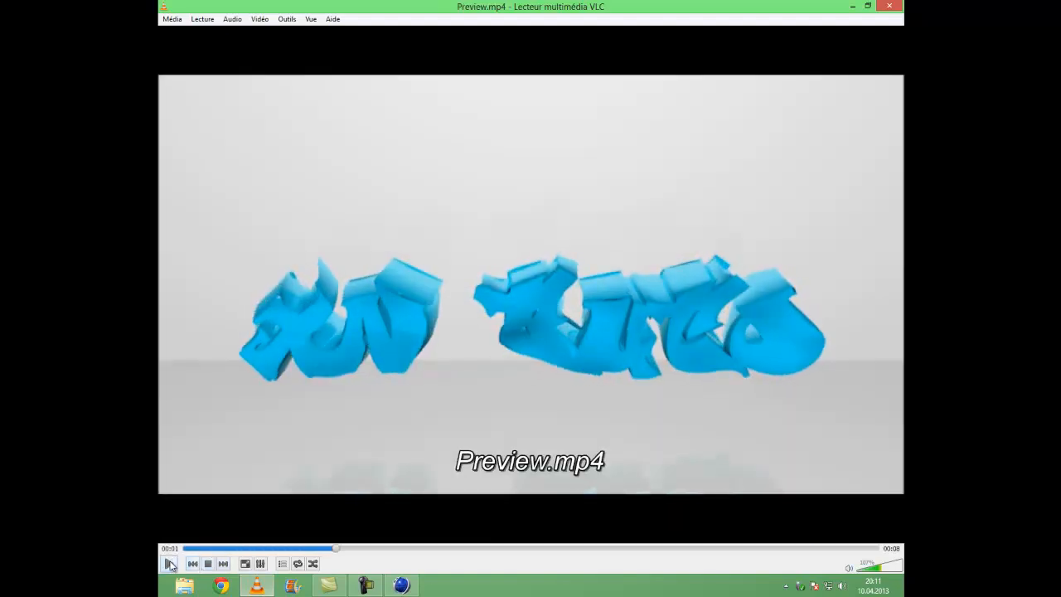
click(169, 563)
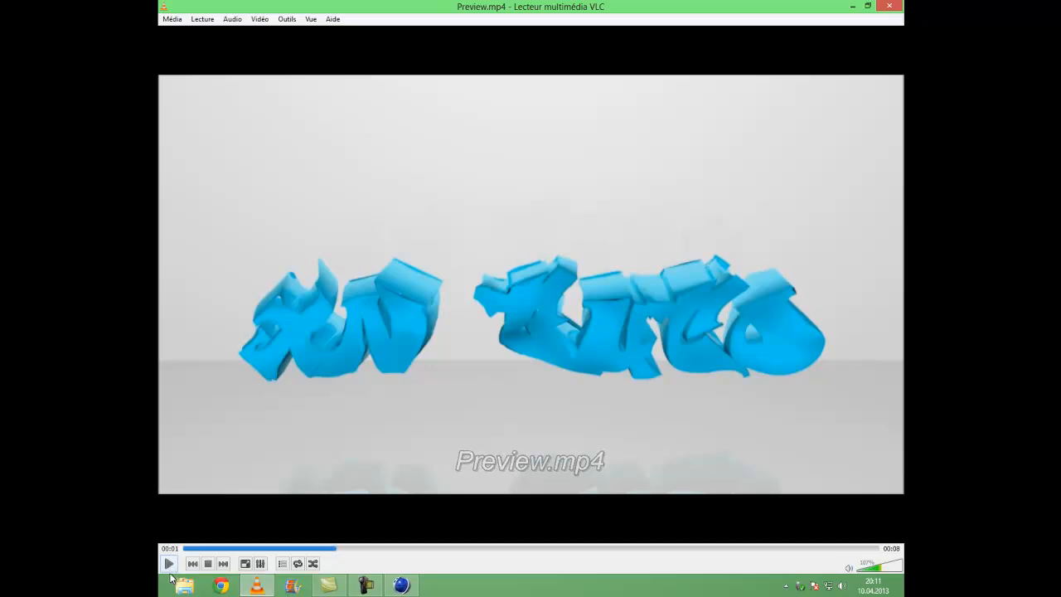
click(169, 564)
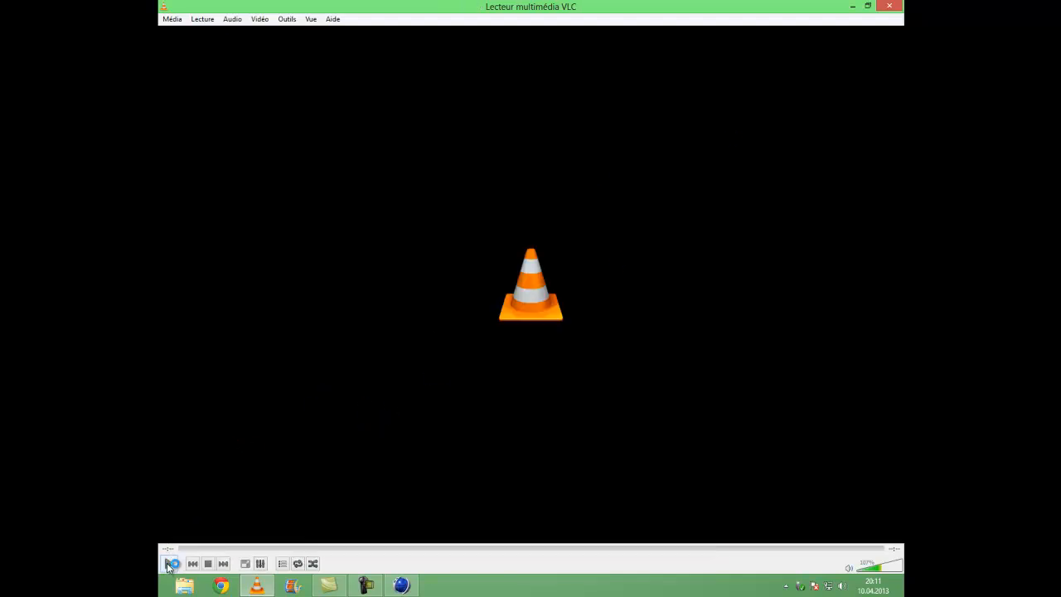
click(168, 565)
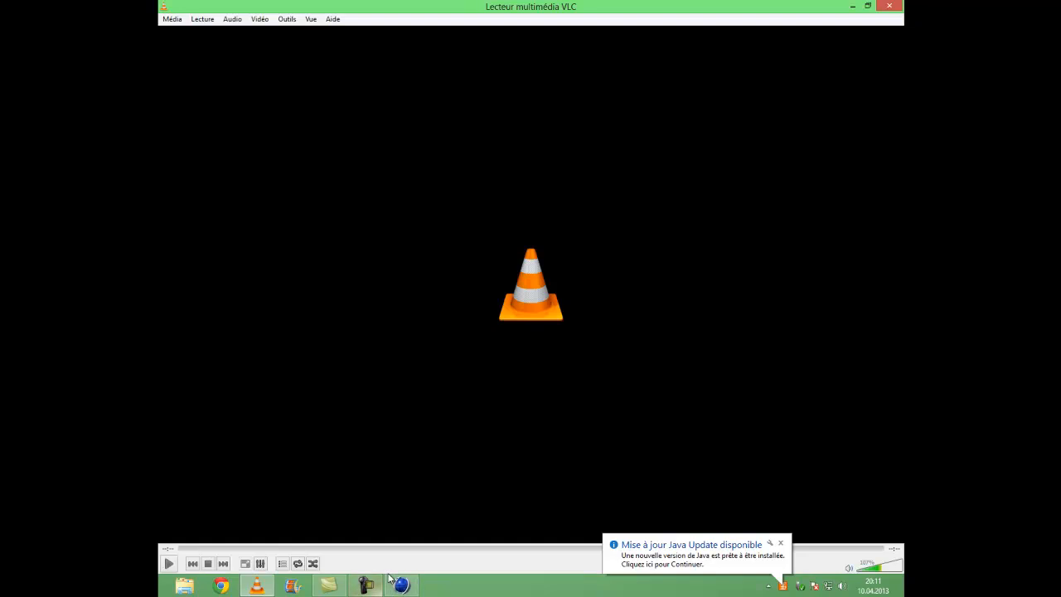
- Switch to CINEMA 4D and add a MoText object to the empty scene
click(404, 587)
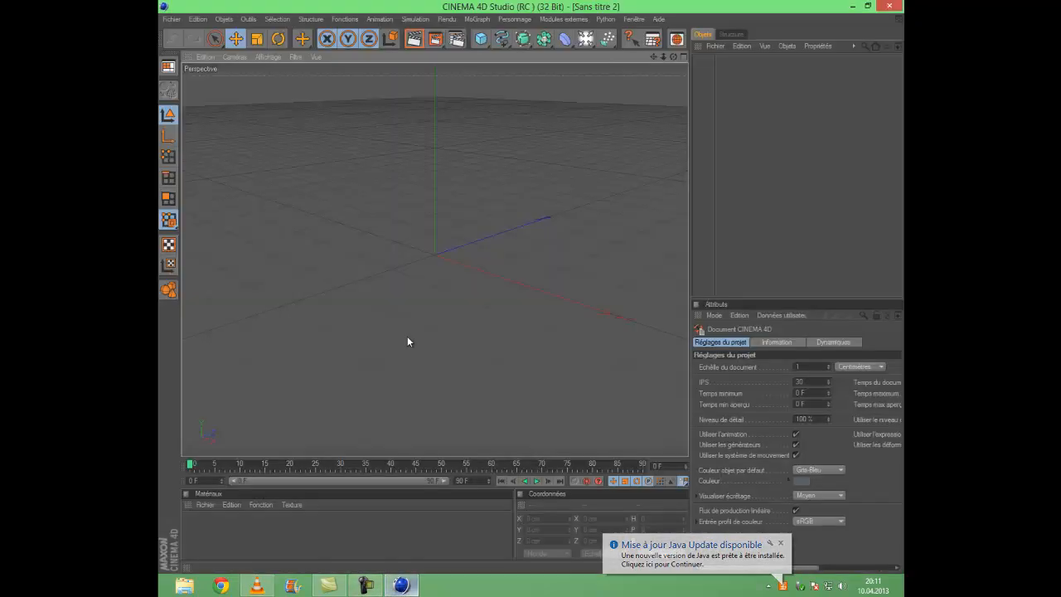
click(478, 19)
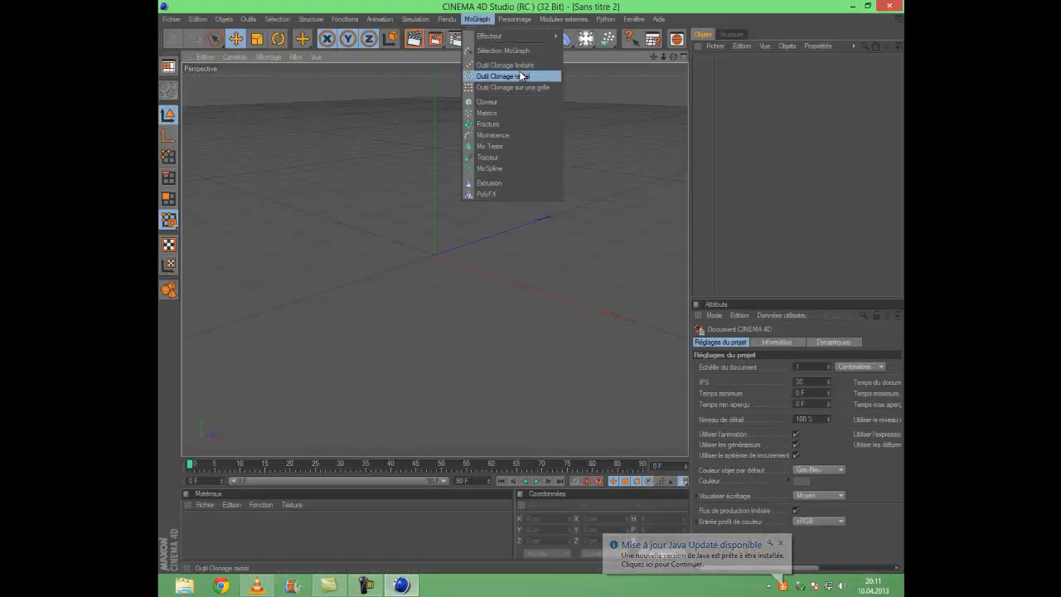
click(519, 146)
click(711, 59)
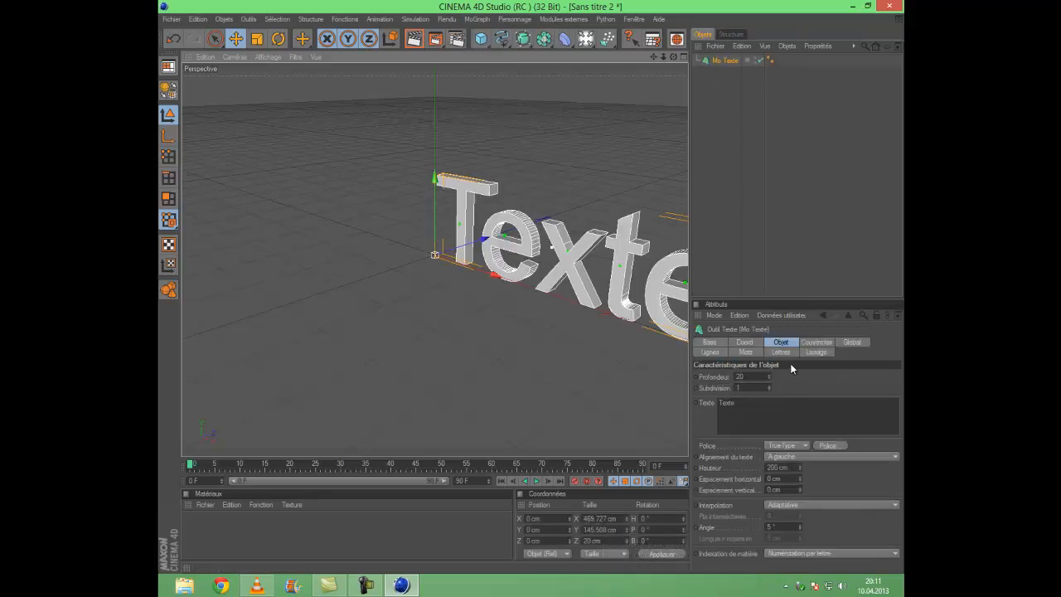
- Centre the text's alignment and set its font to Lot
click(805, 457)
click(802, 478)
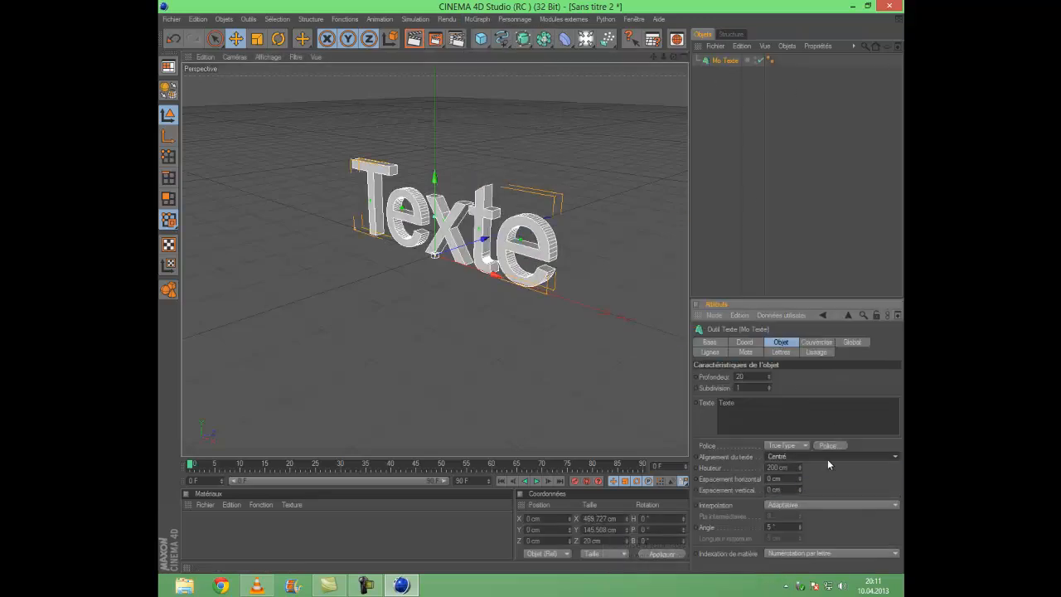
click(829, 445)
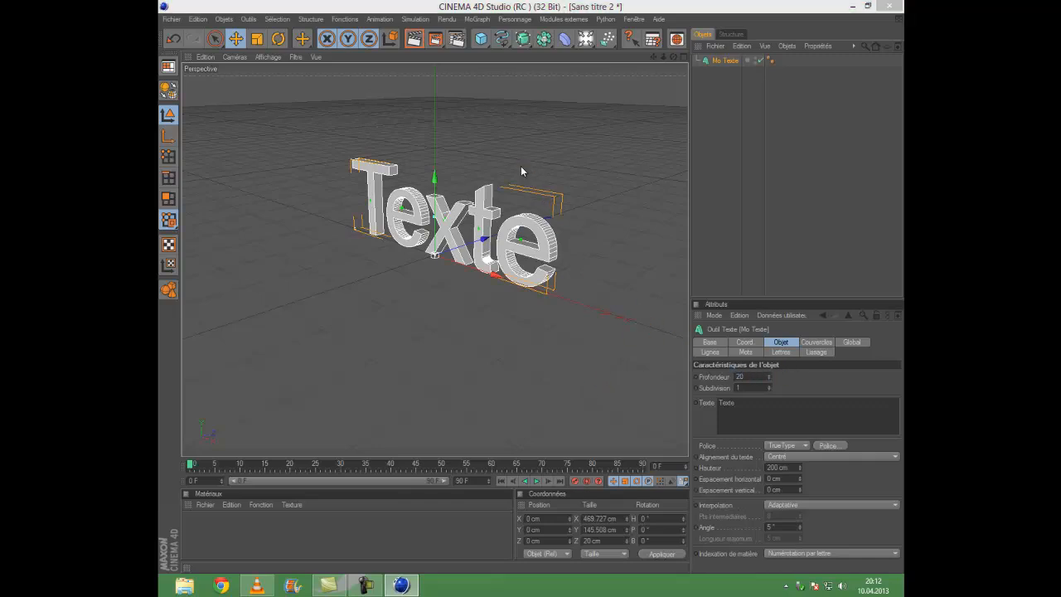
text(Lot)
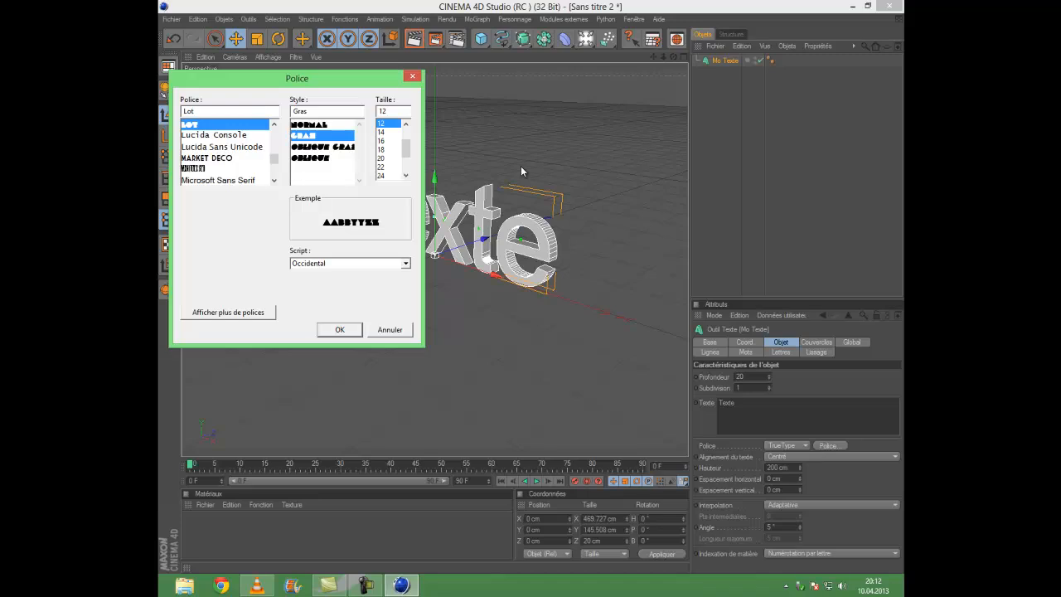
key(Return)
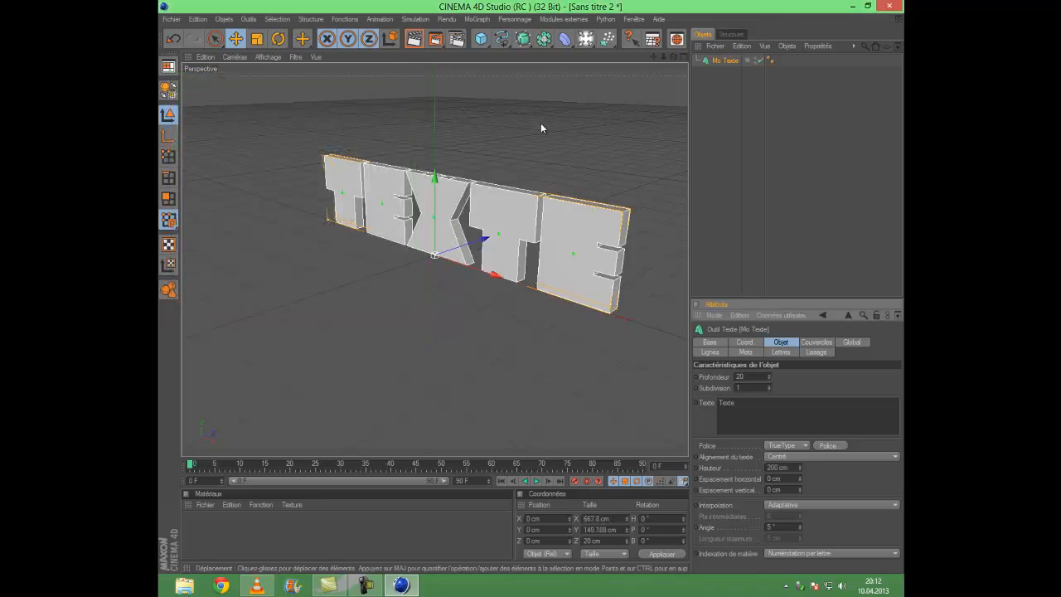
- Set the text object's extrusion depth to 70
click(750, 376)
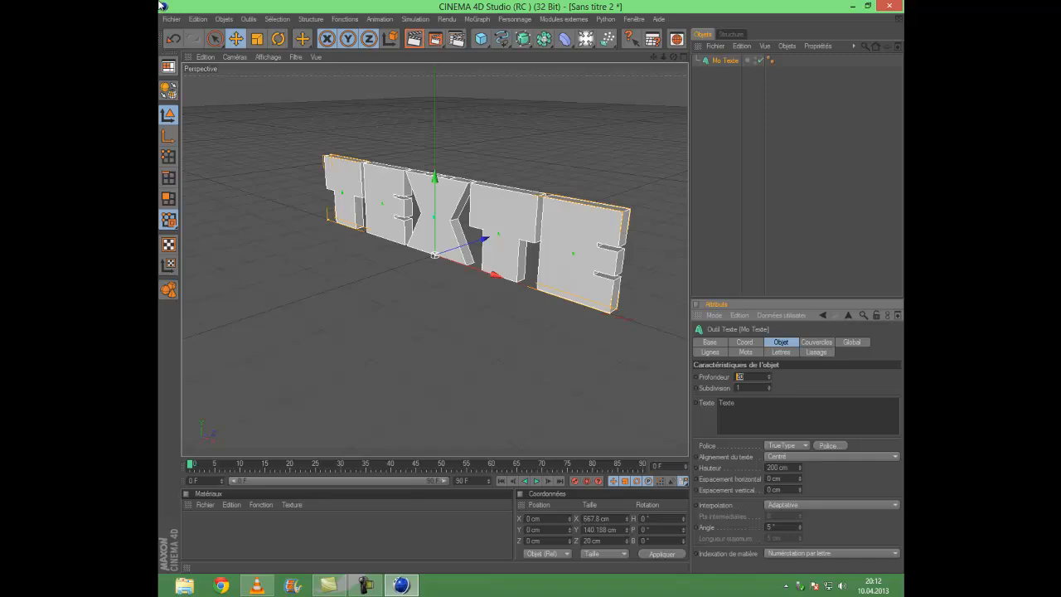
text(70)
key(Return)
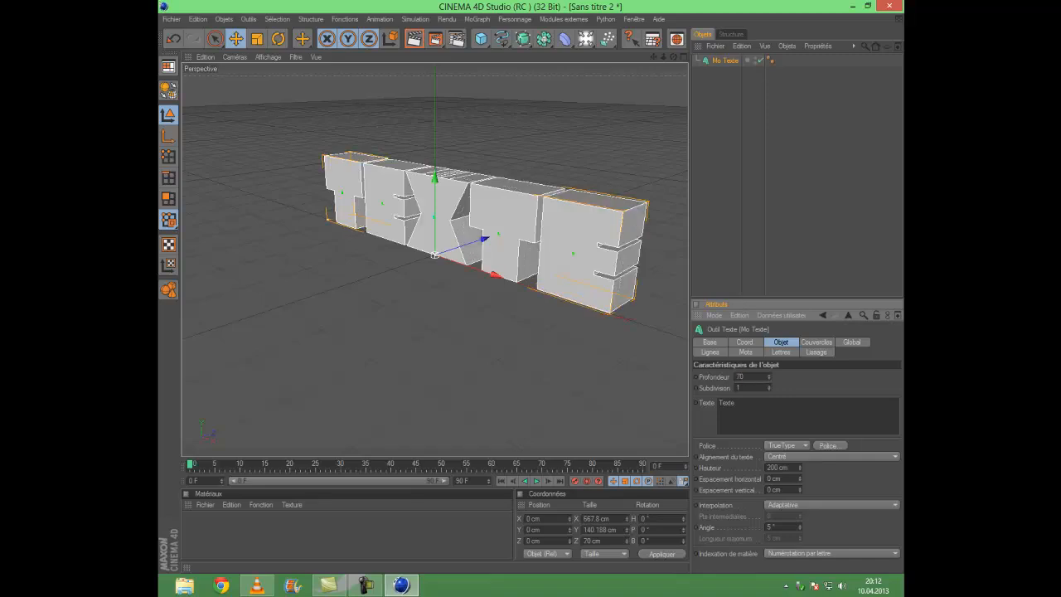
- Replace the default wording of the text object with TUTORIEL
double_click(736, 404)
text(T)
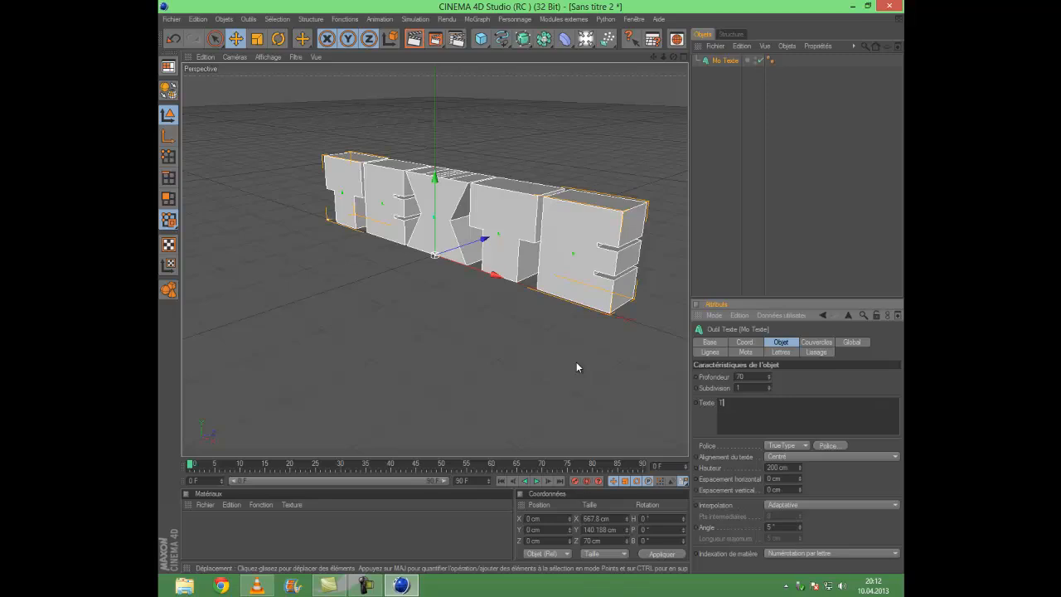
text(UTORIEL)
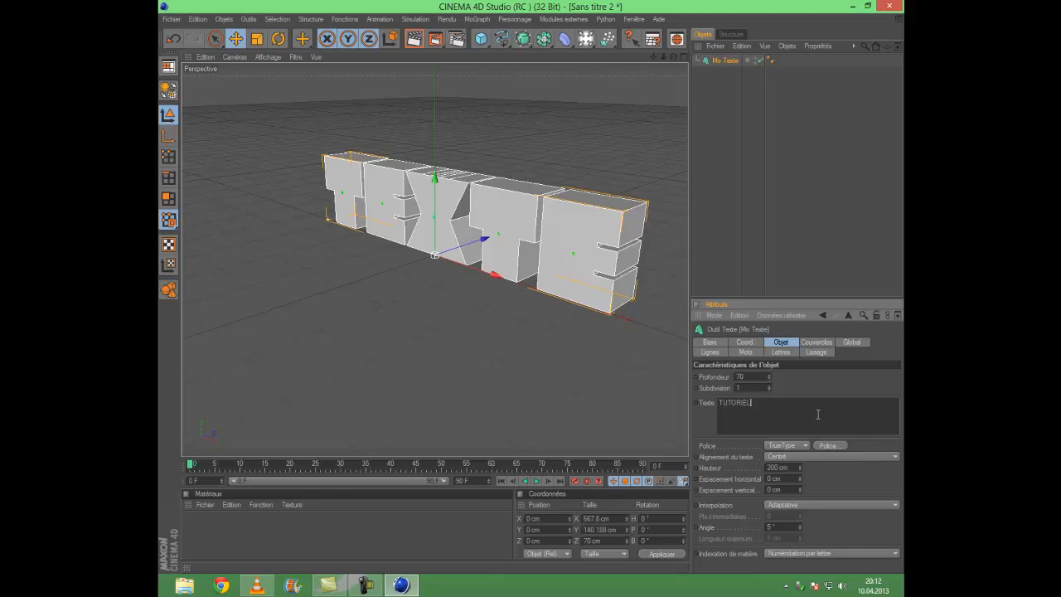
click(796, 391)
scroll(543, 262, down, 3)
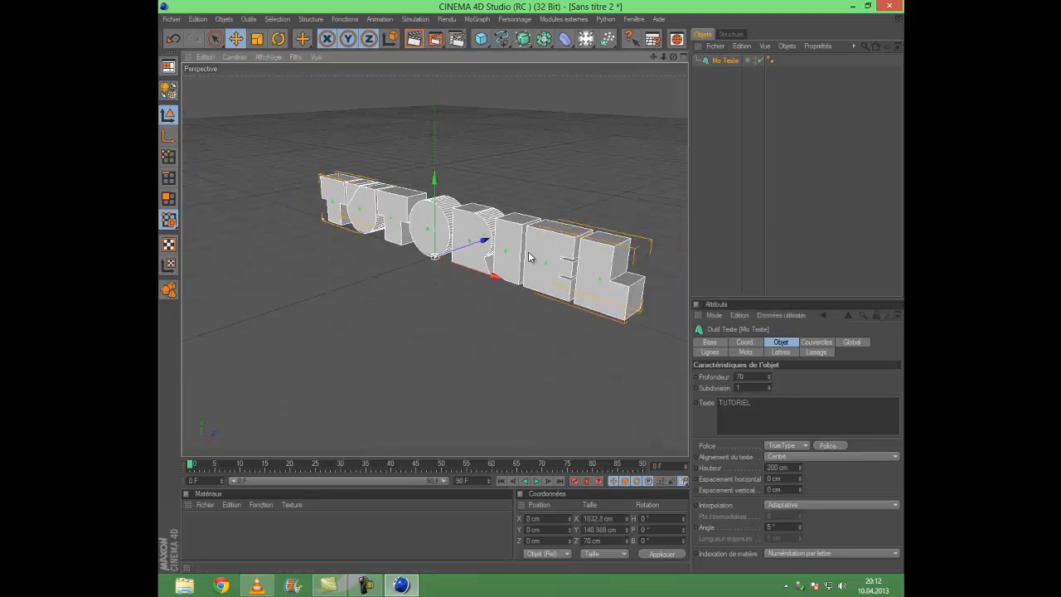
scroll(545, 262, up, 1)
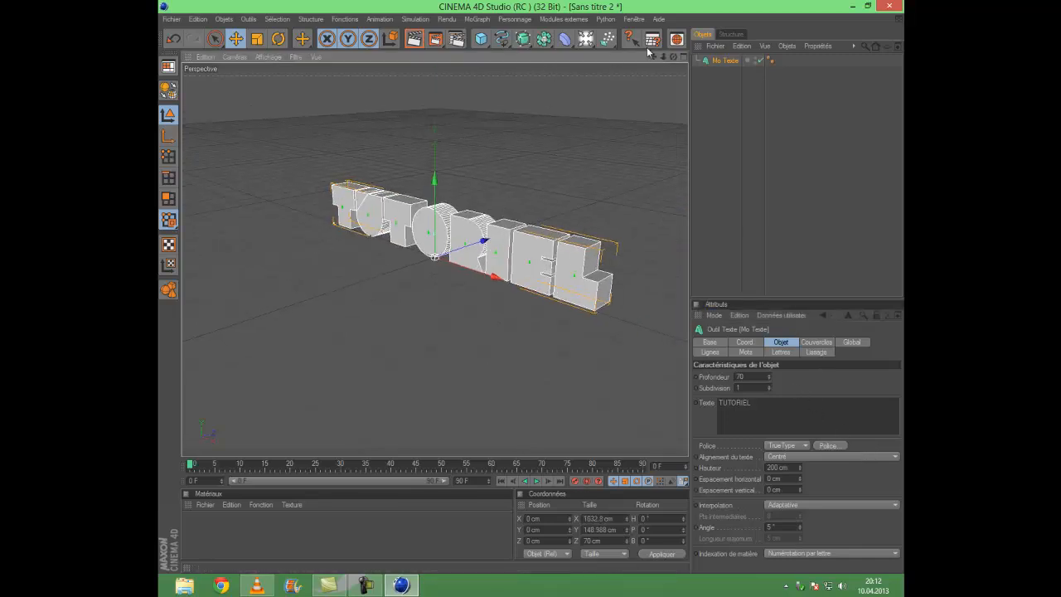
scroll(667, 74, up, 2)
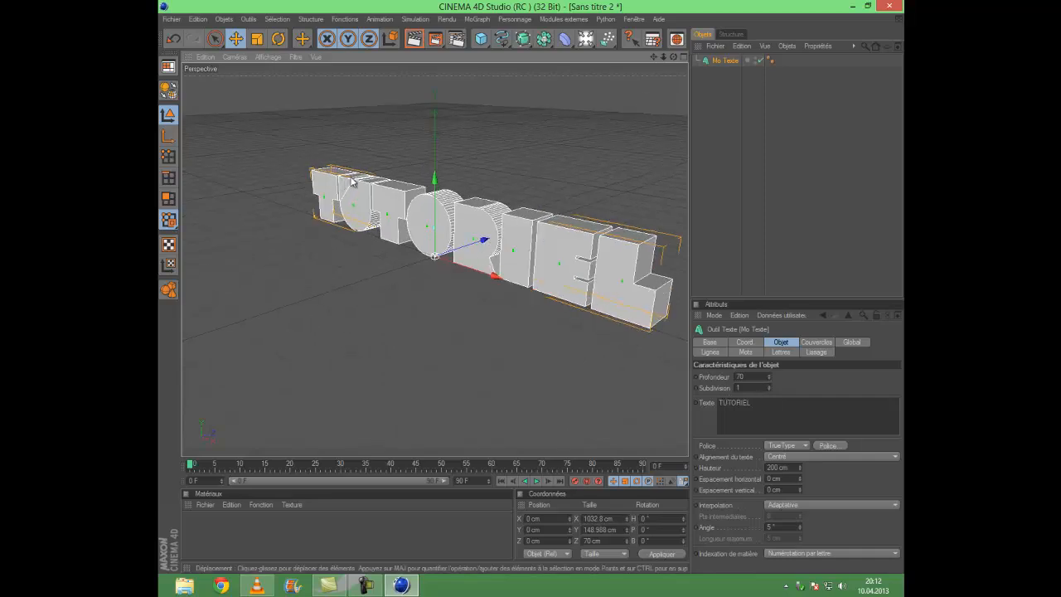
drag(652, 55, 485, 216)
scroll(487, 207, up, 2)
scroll(489, 204, down, 6)
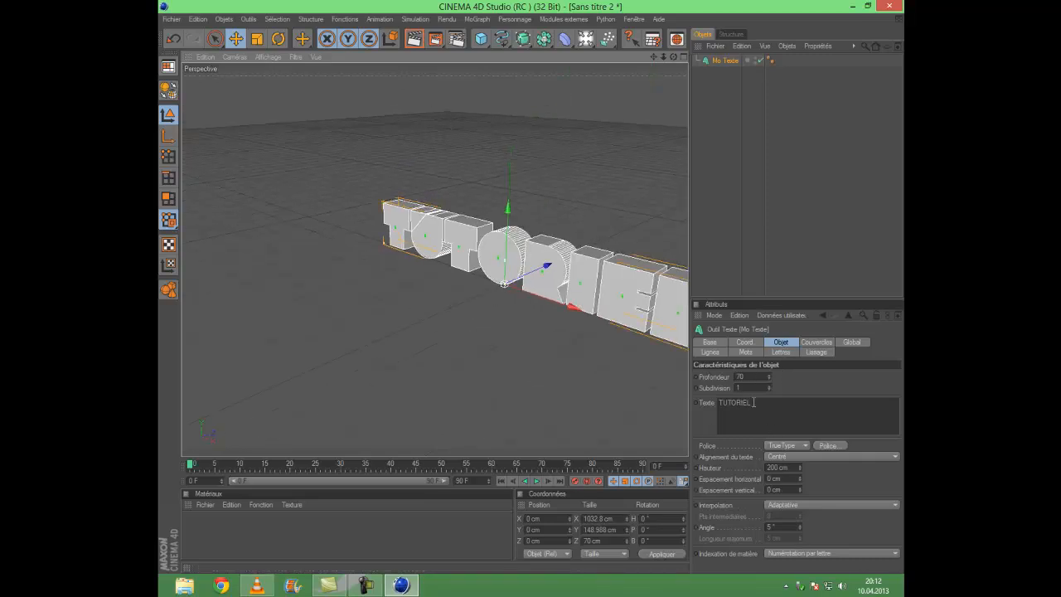
click(721, 403)
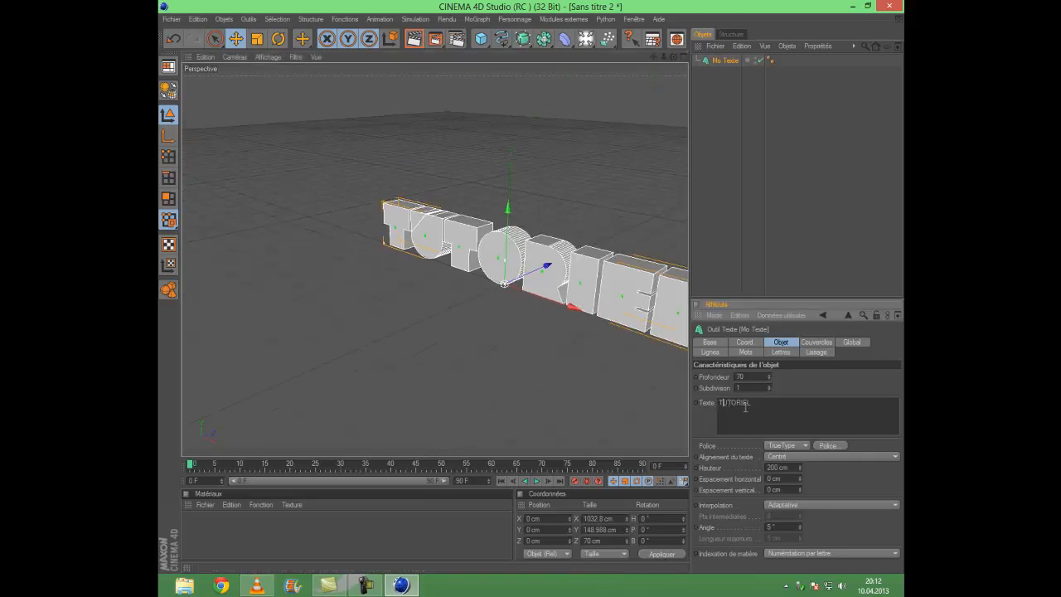
text(u)
key(Return)
key(BackSpace)
key(Return)
- Set both the start and end caps of the text to cap and bevel (Couvercle et biseau)
click(816, 342)
click(798, 376)
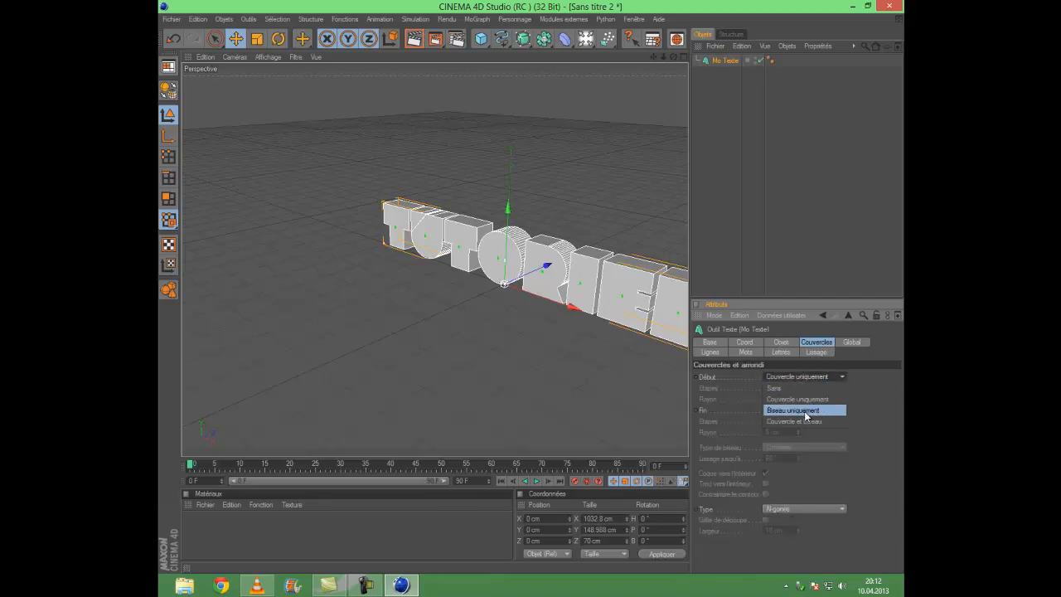
click(803, 410)
click(804, 410)
click(802, 450)
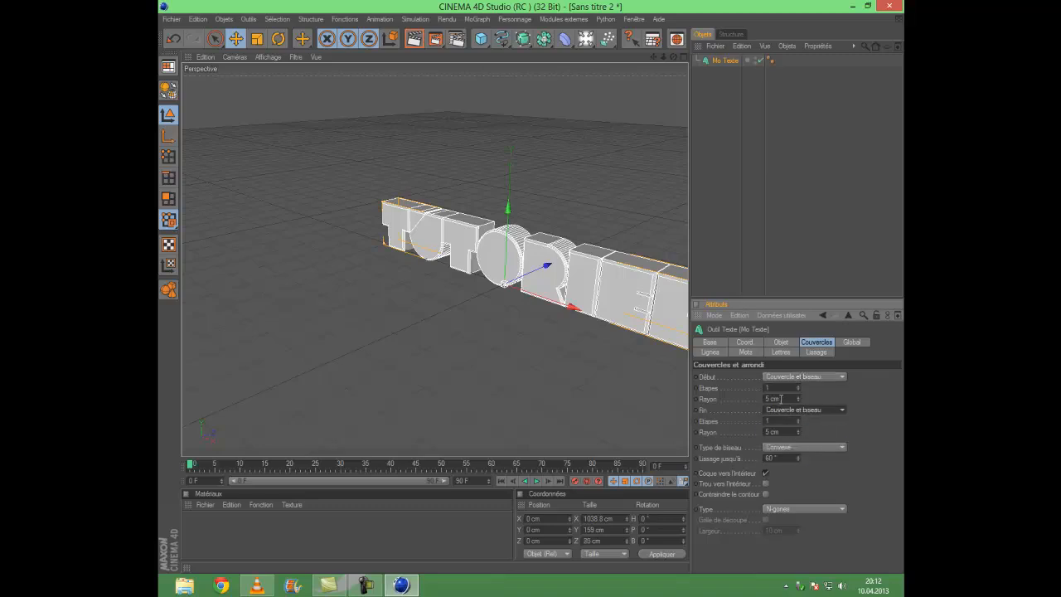
- Set the bevels of both the start and end caps to 3 steps and a 3 cm radius
drag(783, 387, 755, 388)
text(3)
key(Tab)
text(3)
key(Tab)
key(Tab)
text(3)
key(Tab)
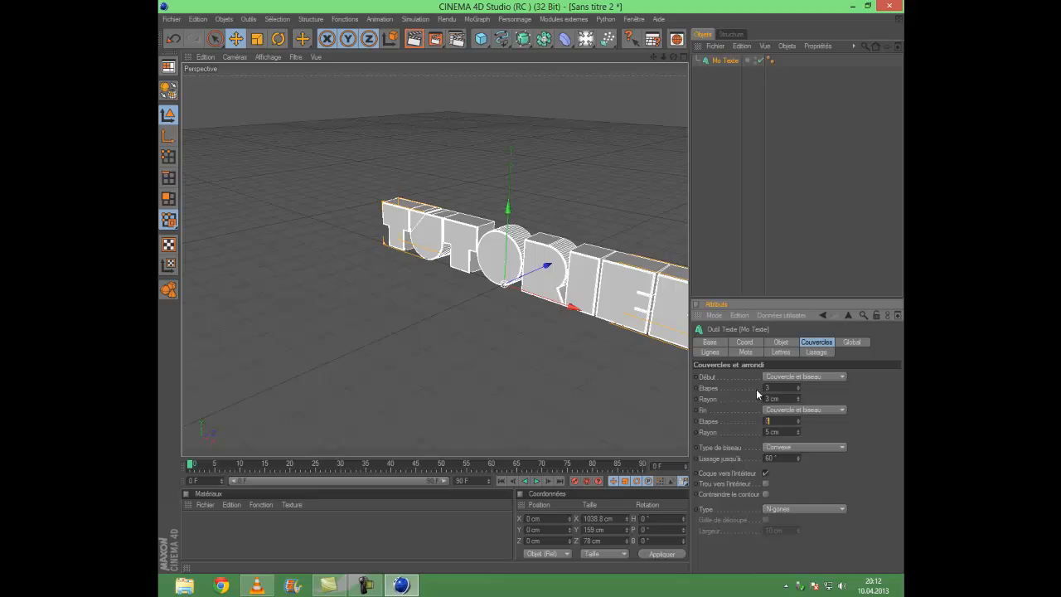
text(3)
key(Return)
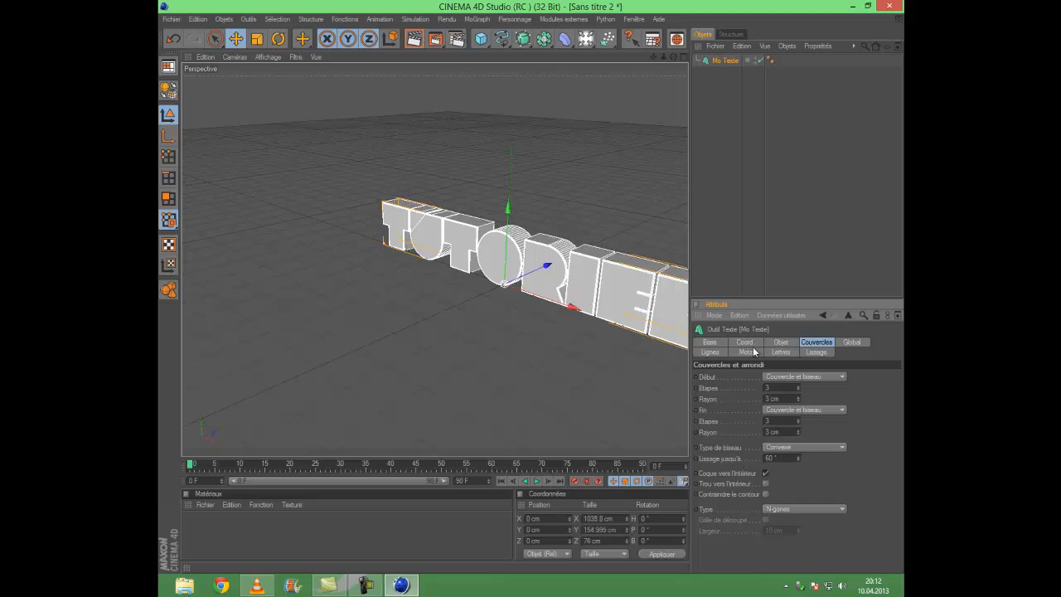
- Try the Demi-cercle and 1 étape bevel types and examine the letters' edges up close
scroll(791, 449, down, 1)
scroll(790, 449, down, 1)
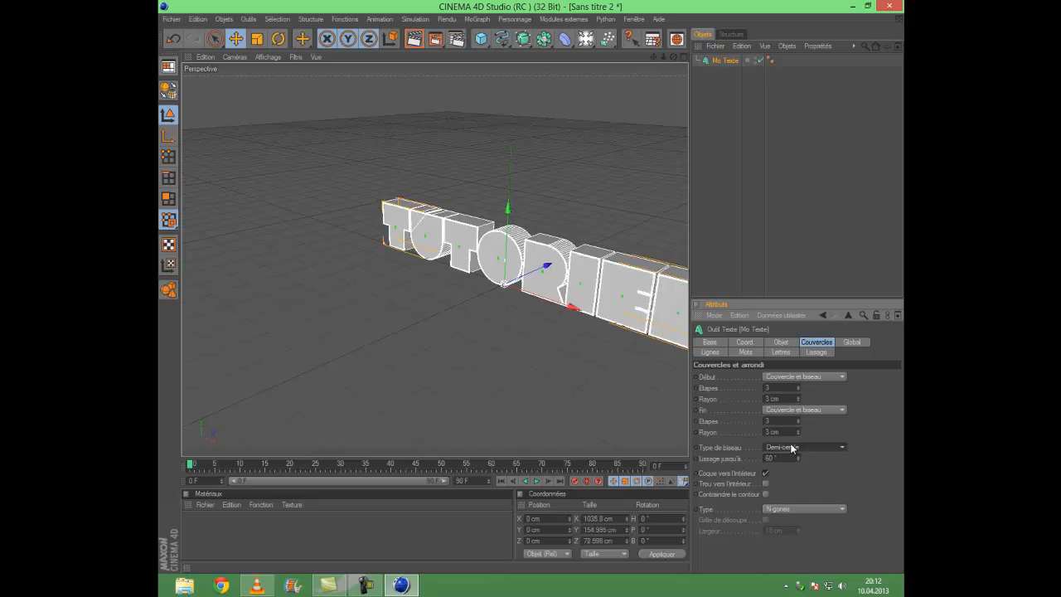
scroll(791, 448, down, 1)
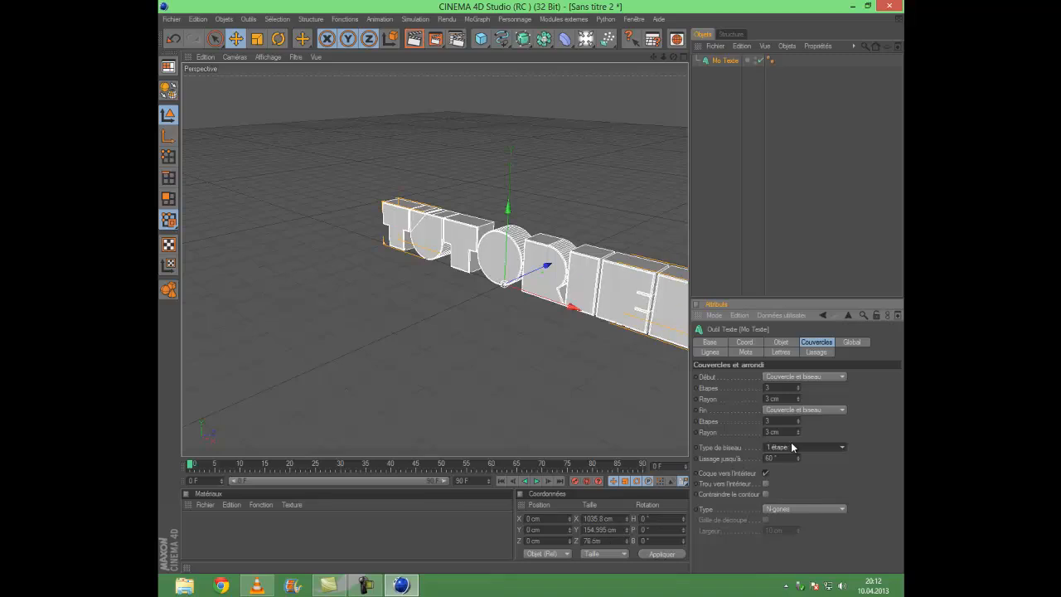
scroll(563, 100, up, 8)
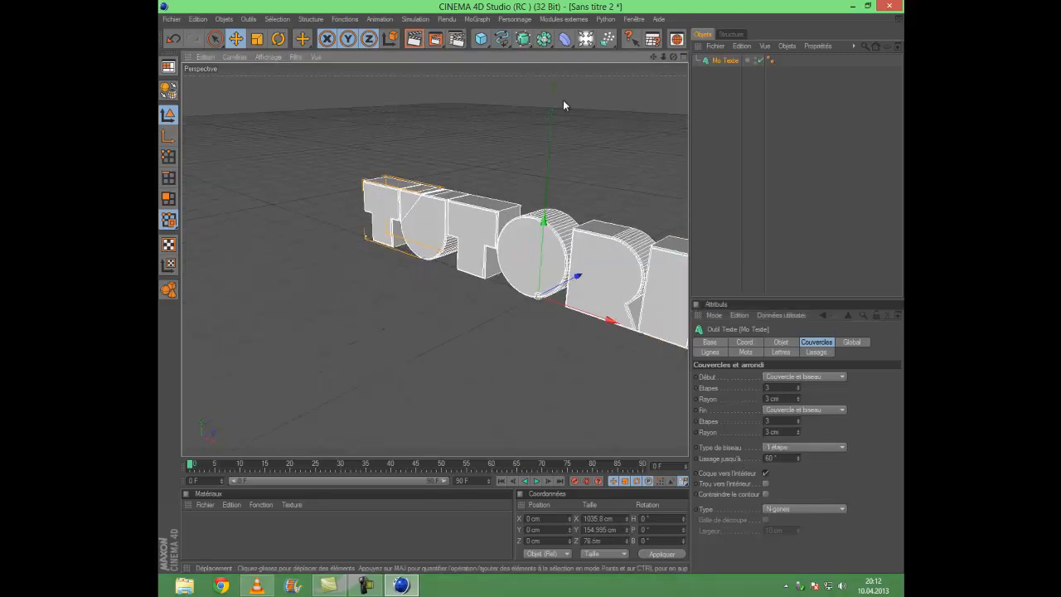
drag(654, 57, 652, 72)
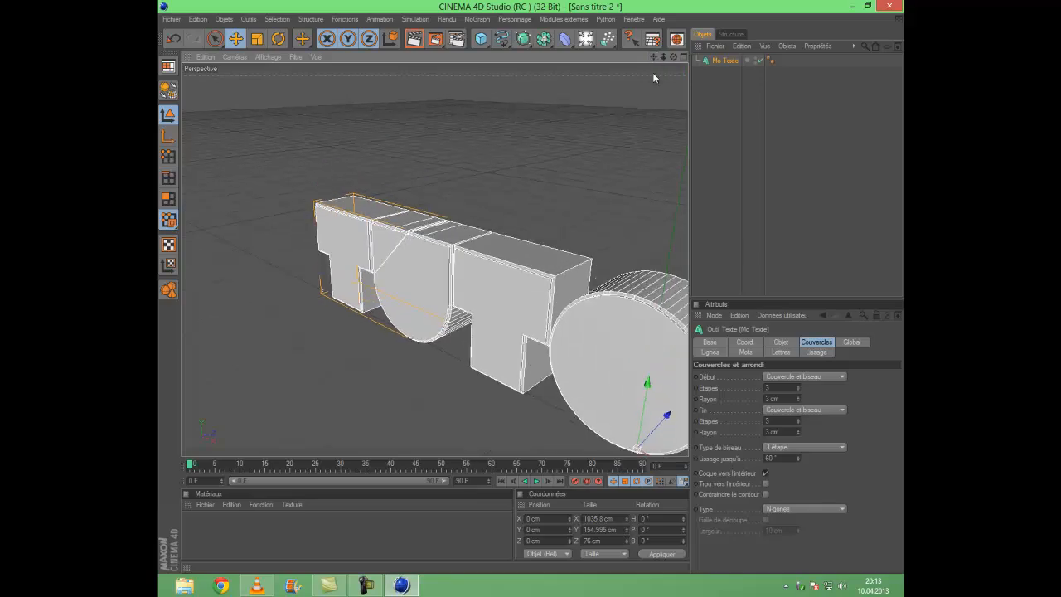
scroll(579, 236, up, 2)
scroll(578, 235, up, 5)
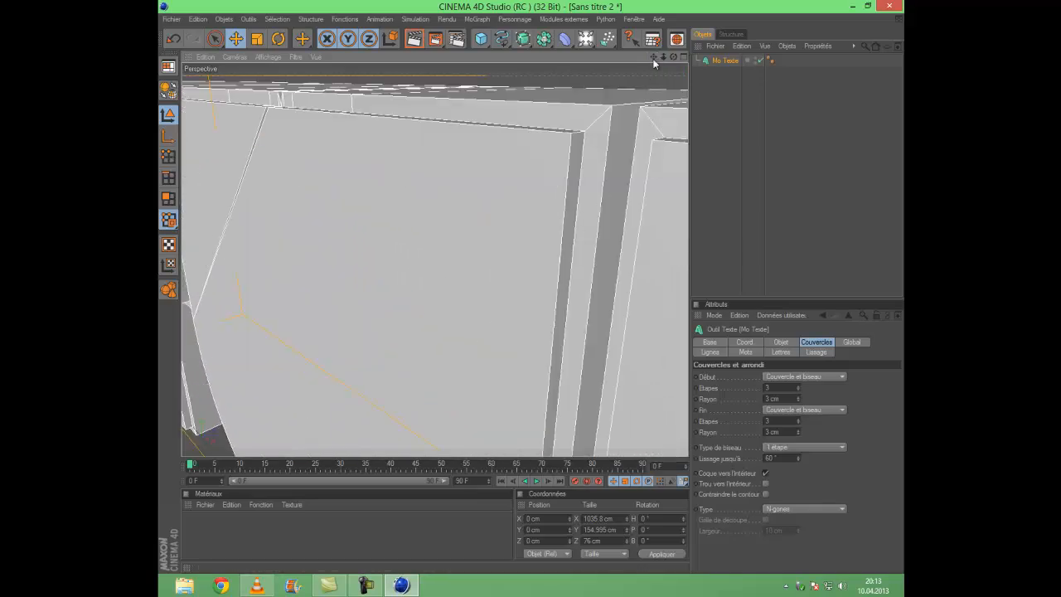
drag(531, 293, 526, 297)
- Try the Linéaire bevel type on the text's caps
click(790, 449)
click(790, 448)
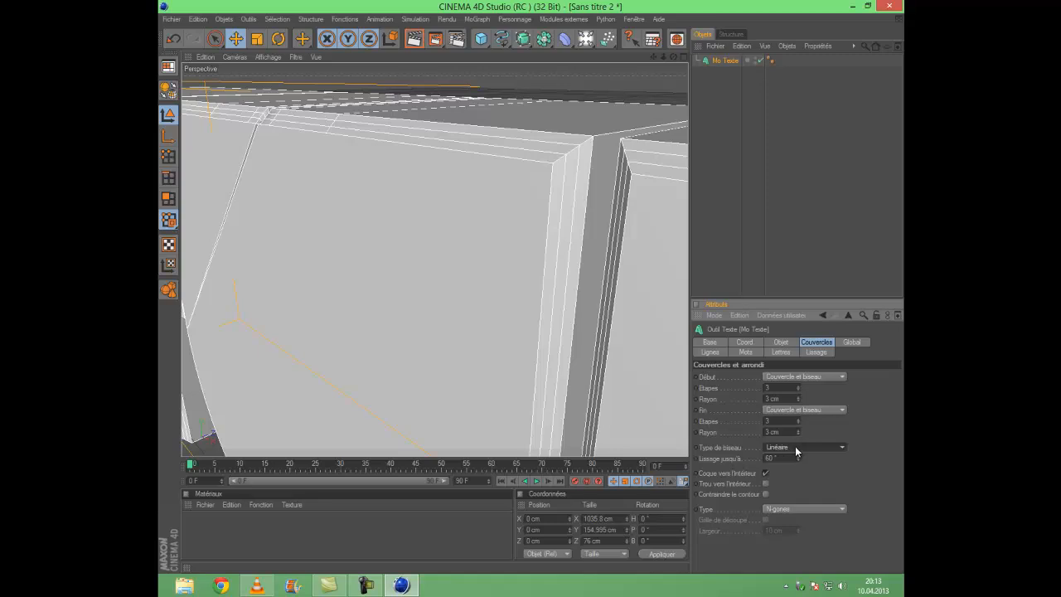
click(795, 450)
click(792, 443)
click(791, 423)
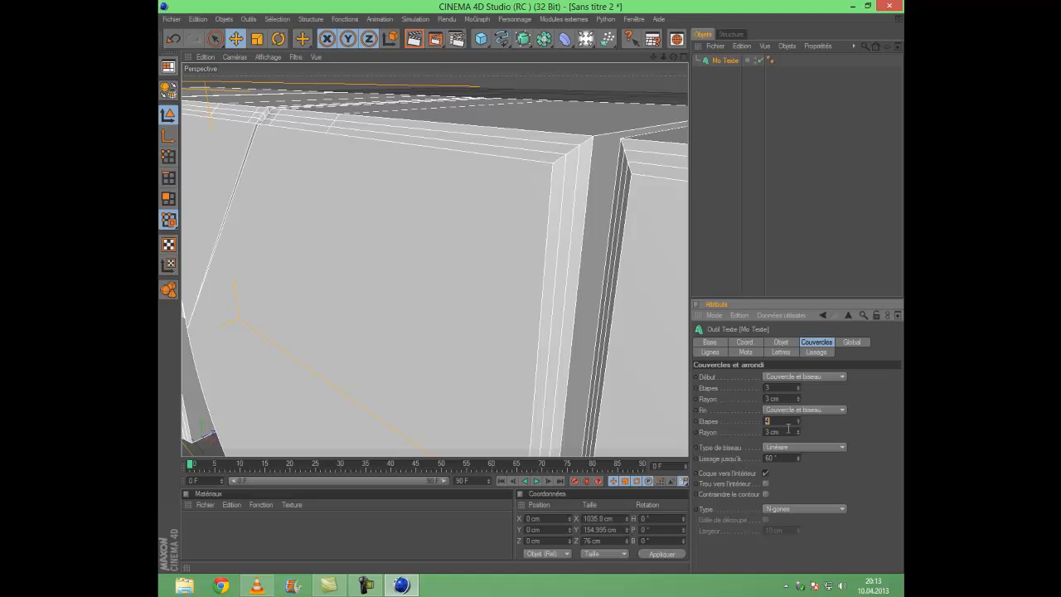
- Compare the Convexe and Concave bevel types on the letters and set the bevel type to Demi-cercle
scroll(794, 448, down, 1)
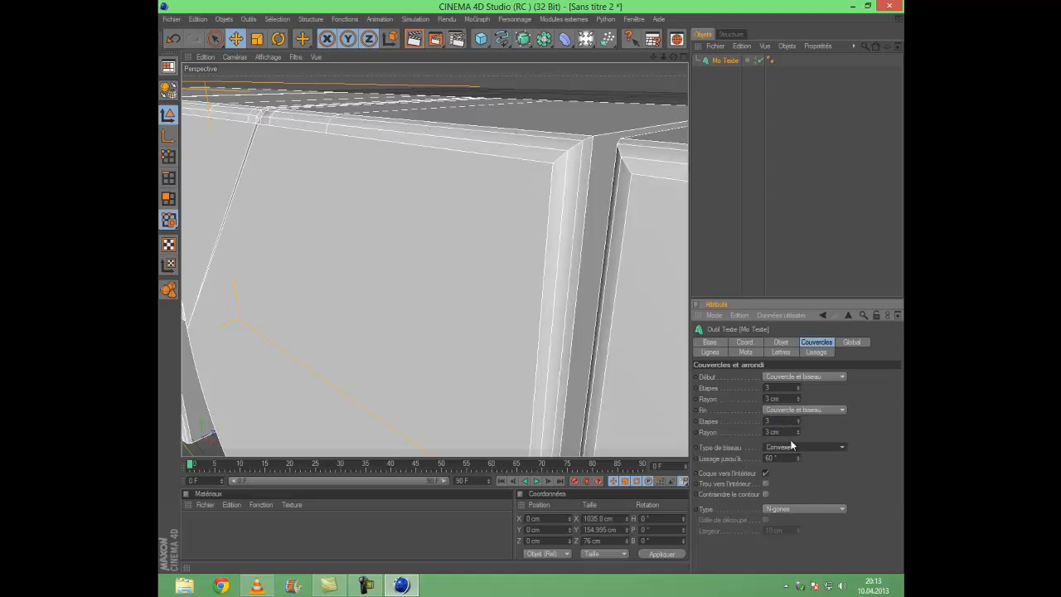
scroll(812, 446, down, 1)
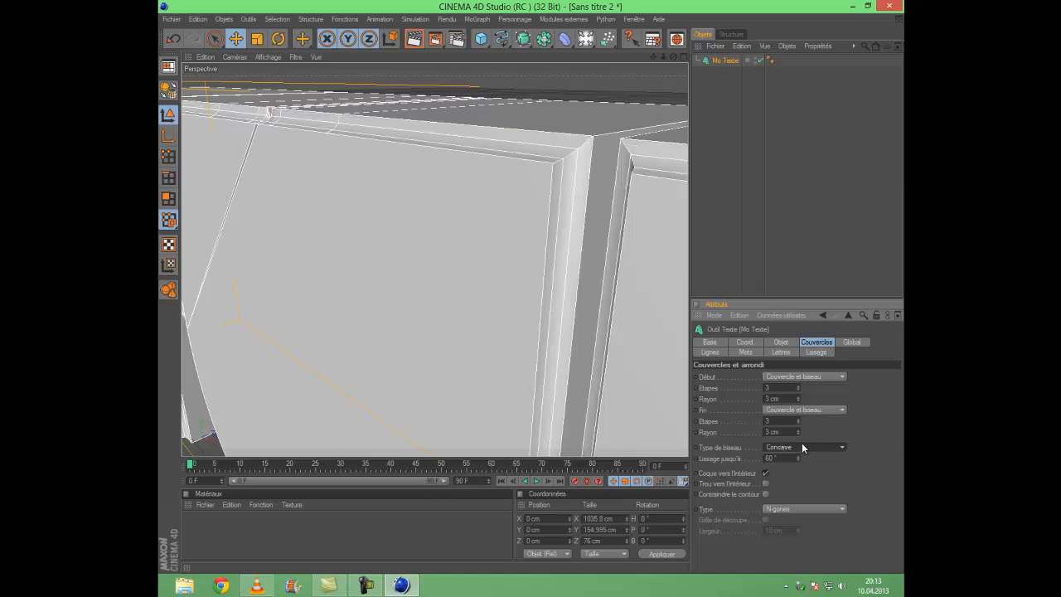
scroll(801, 446, down, 1)
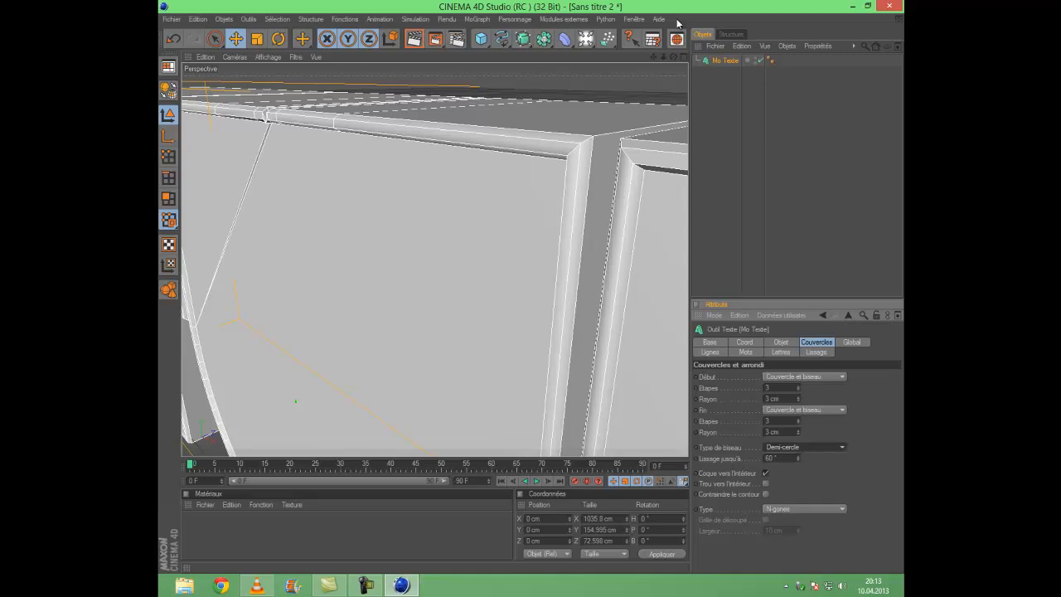
- Compare the 1 étape, 2 étapes and Gravé bevel types on the letters' edges, up close and from farther away
drag(676, 56, 450, 158)
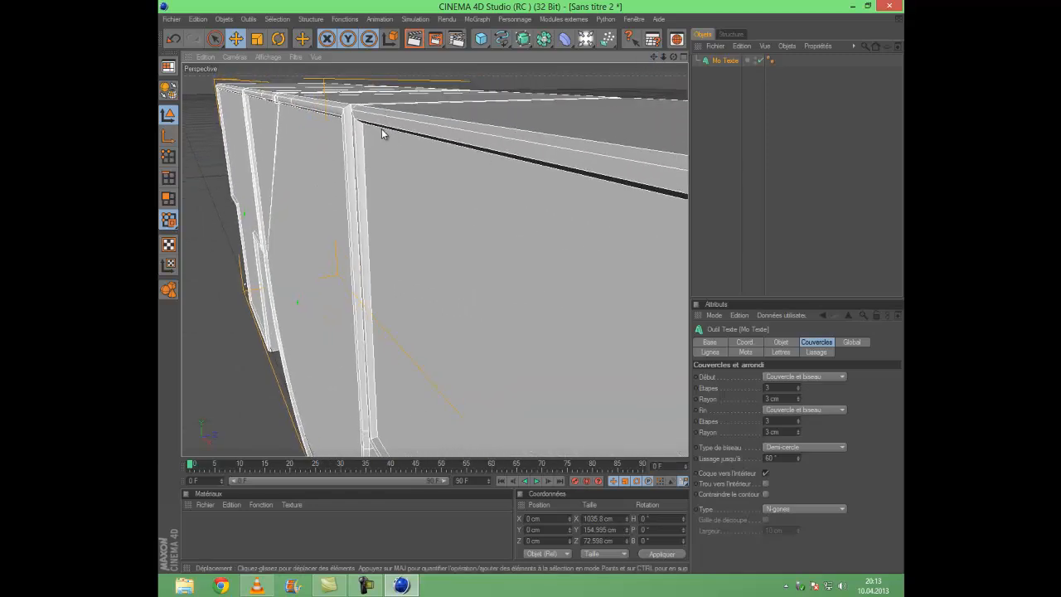
click(809, 446)
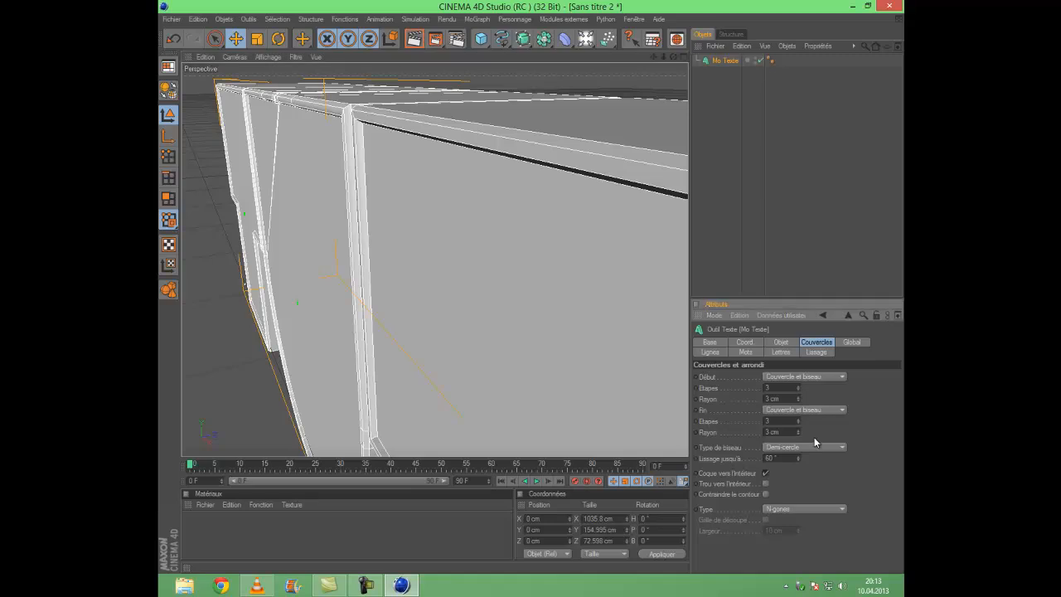
click(812, 445)
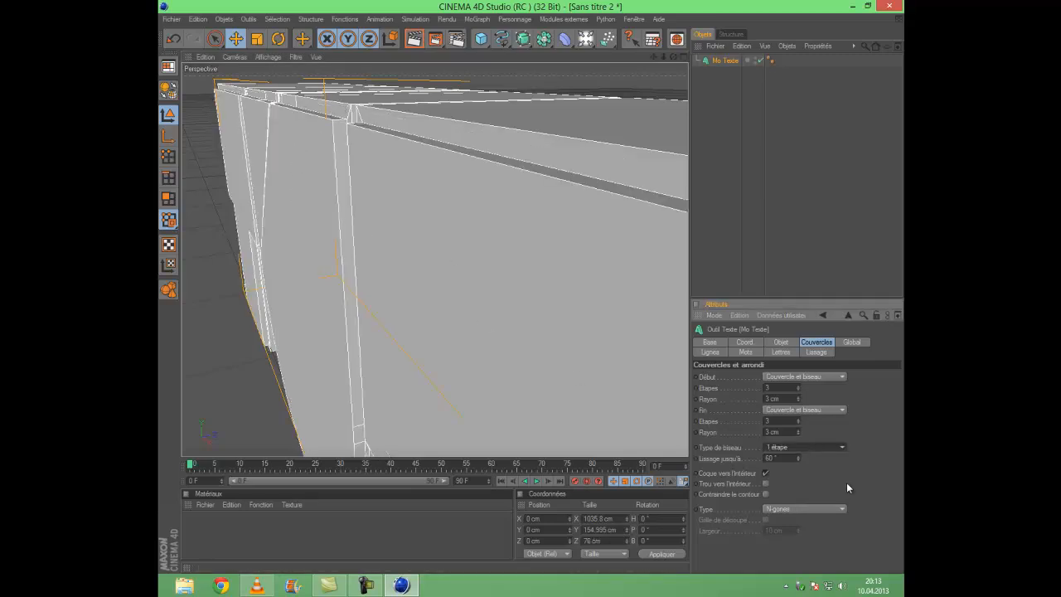
scroll(827, 447, down, 1)
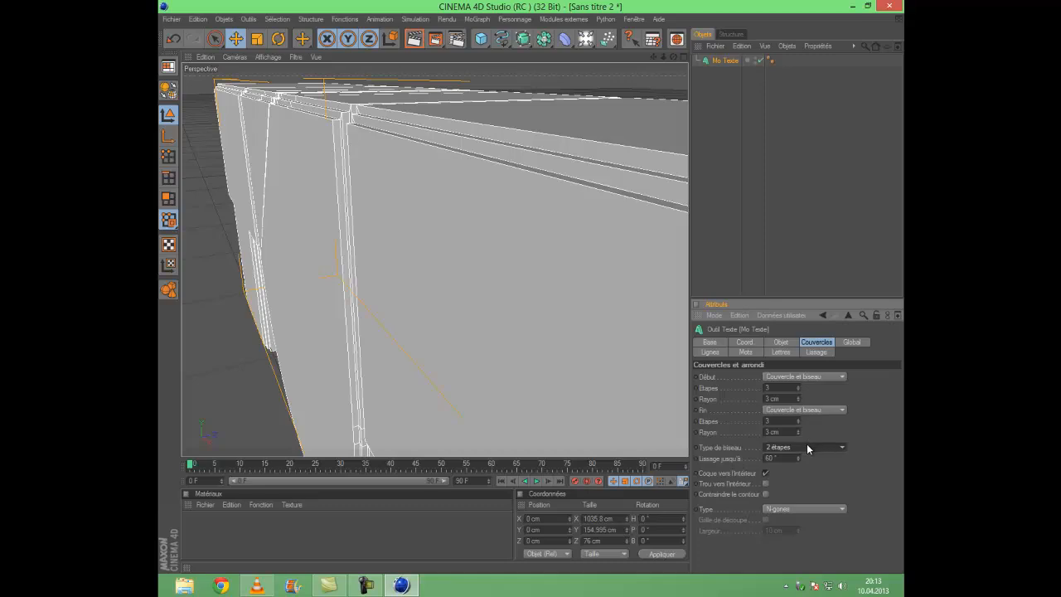
scroll(807, 444, down, 1)
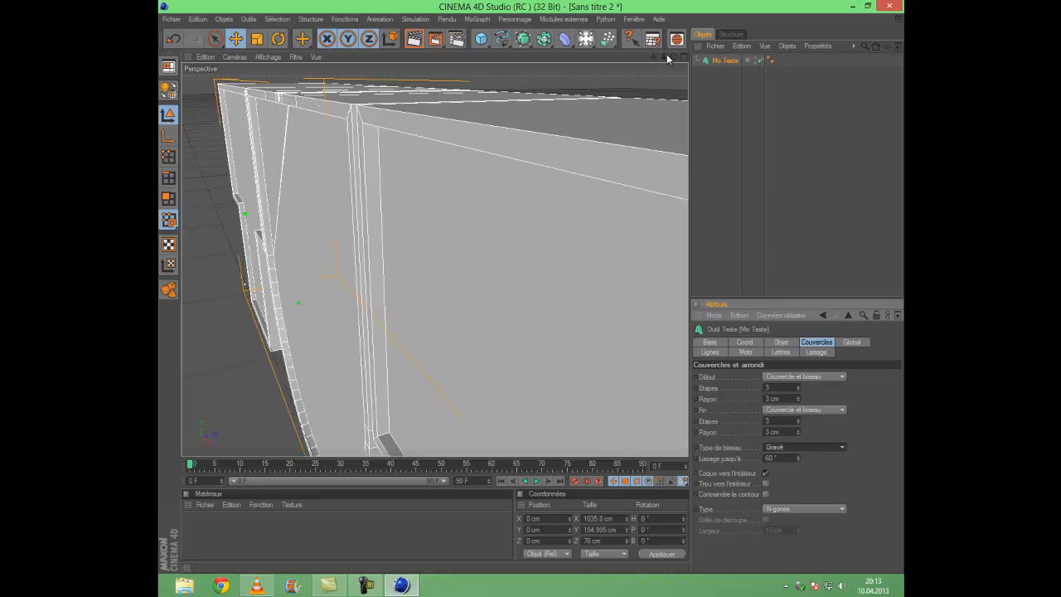
drag(672, 58, 532, 286)
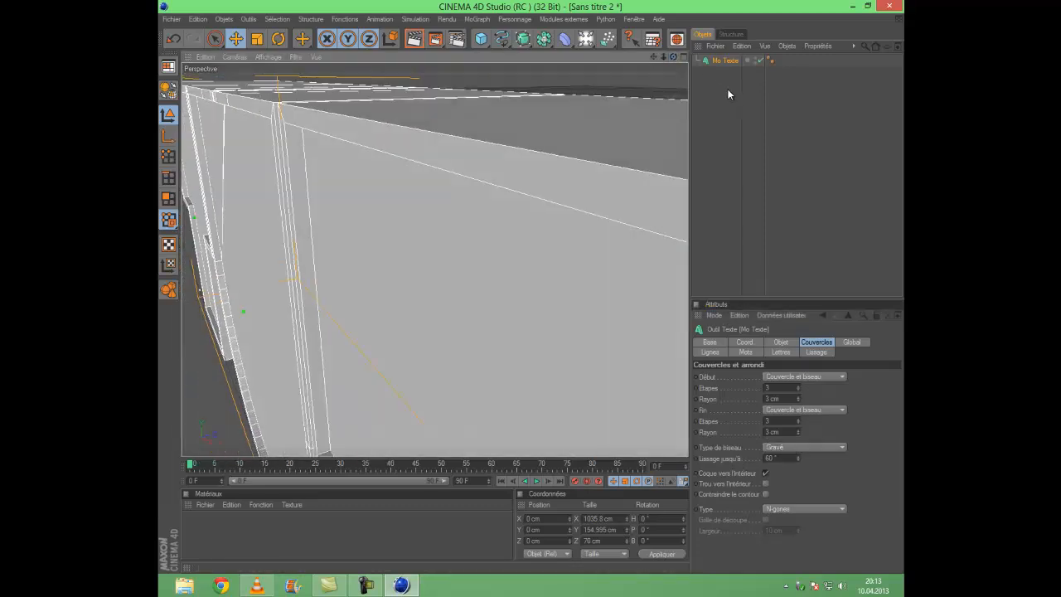
click(727, 92)
scroll(459, 278, down, 6)
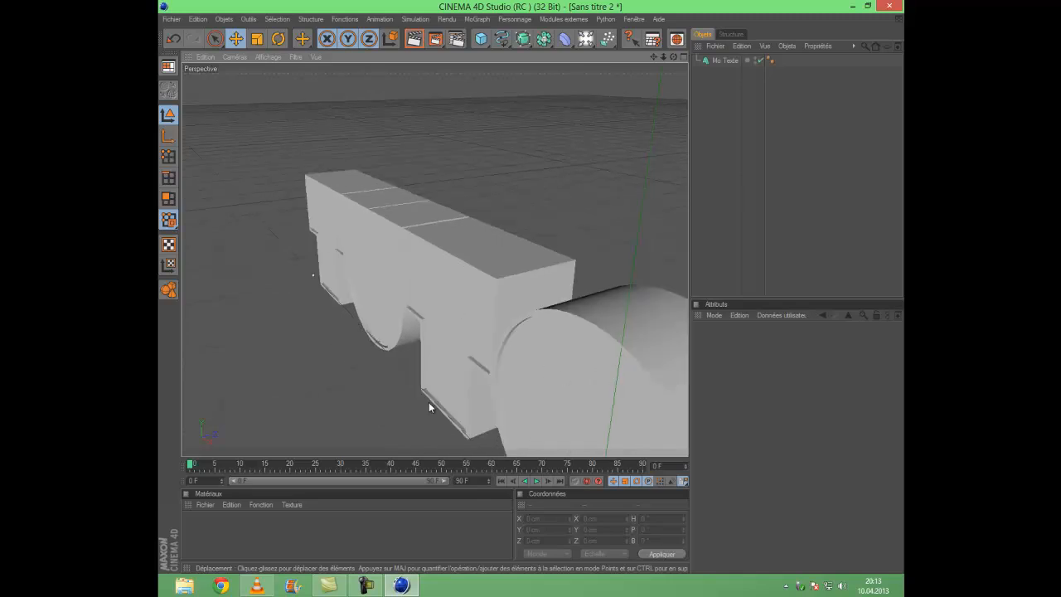
- Set the text's bevel type to 1 étape and try the Contraindre le contour option on and off
click(724, 61)
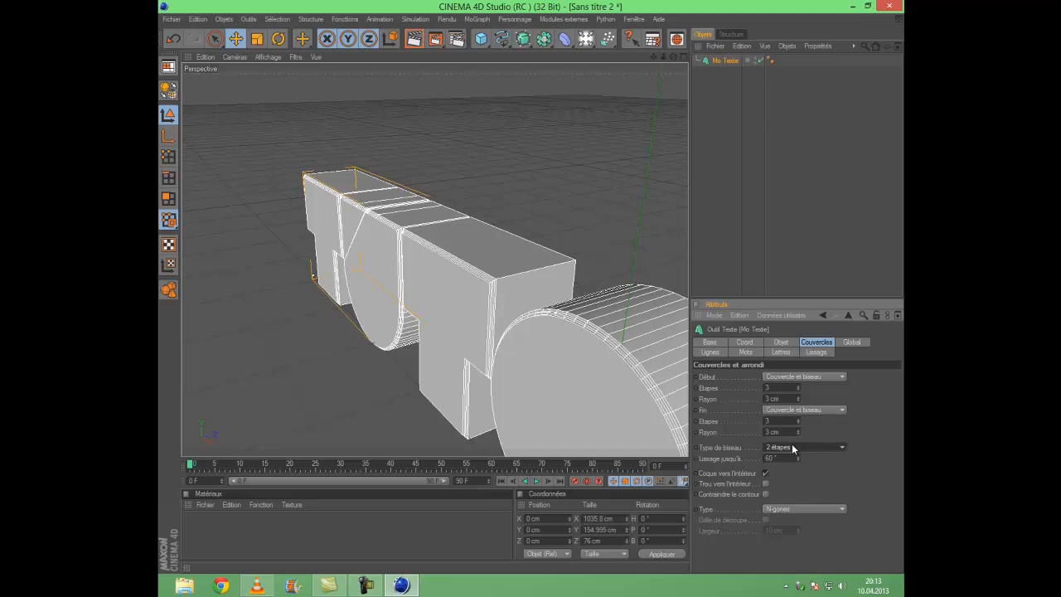
scroll(793, 443, up, 1)
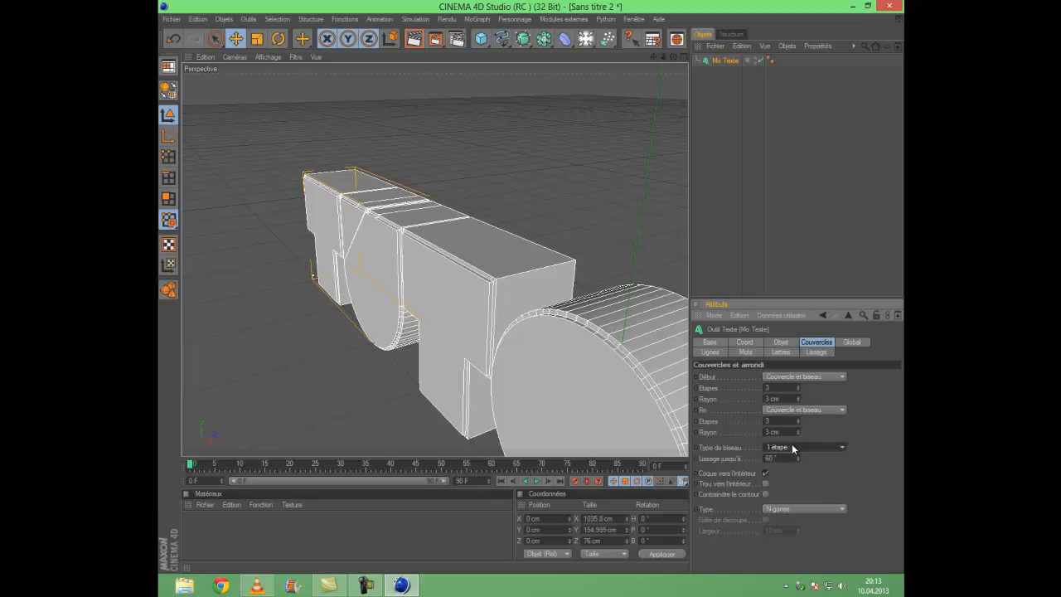
click(766, 493)
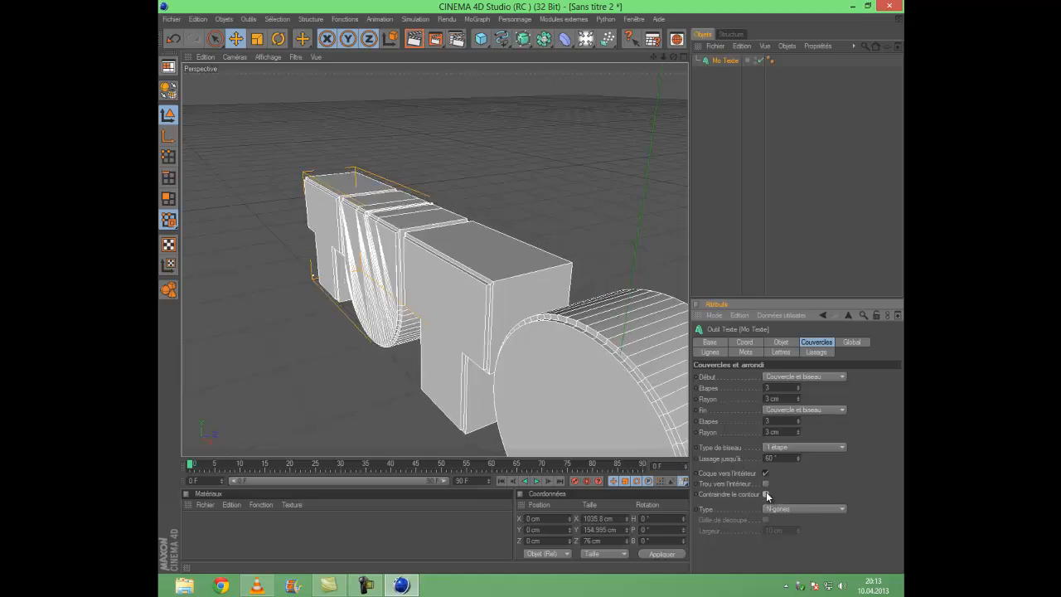
click(766, 491)
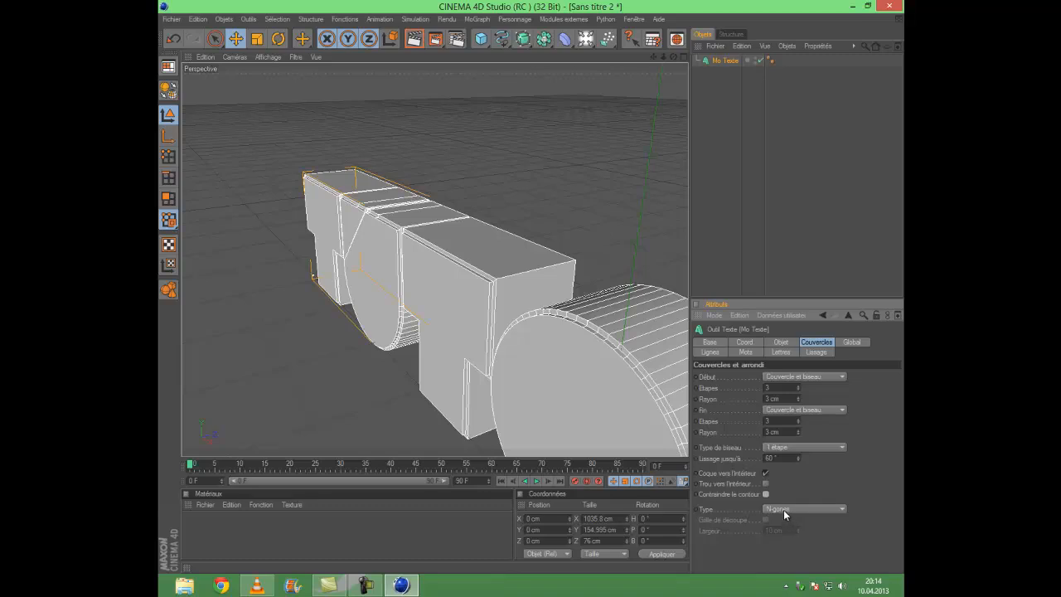
- Set the text's extrusion subdivision to 35 and its adaptive interpolation angle to 1°
click(742, 343)
click(779, 343)
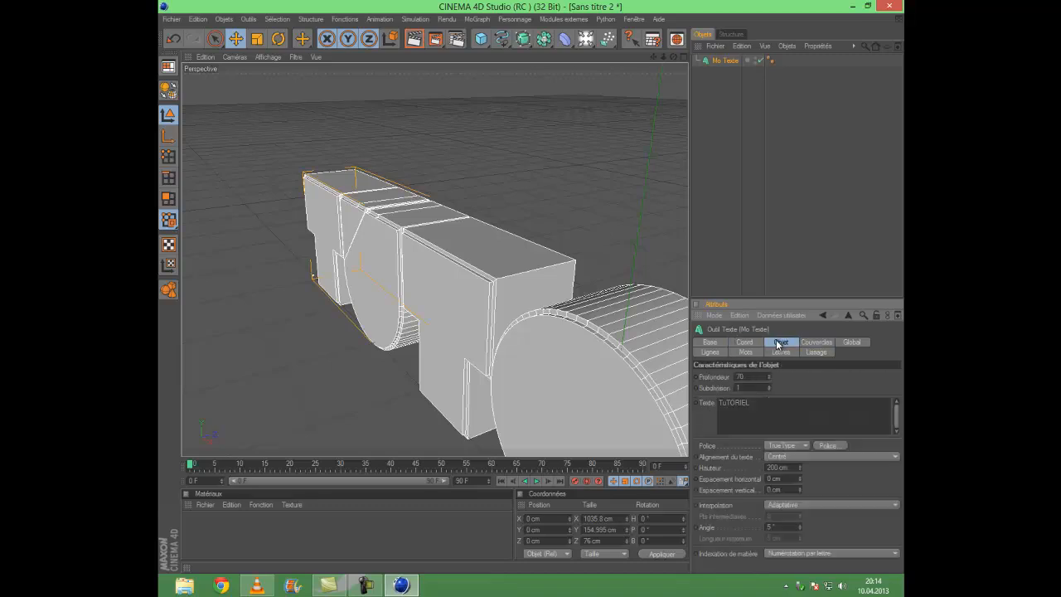
click(757, 388)
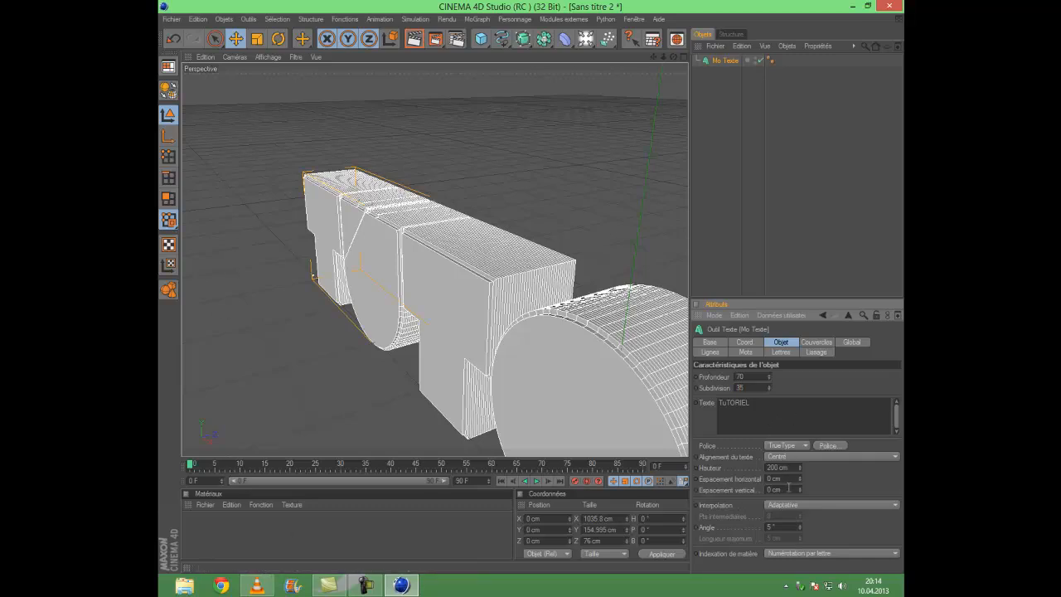
drag(801, 527, 801, 527)
click(802, 528)
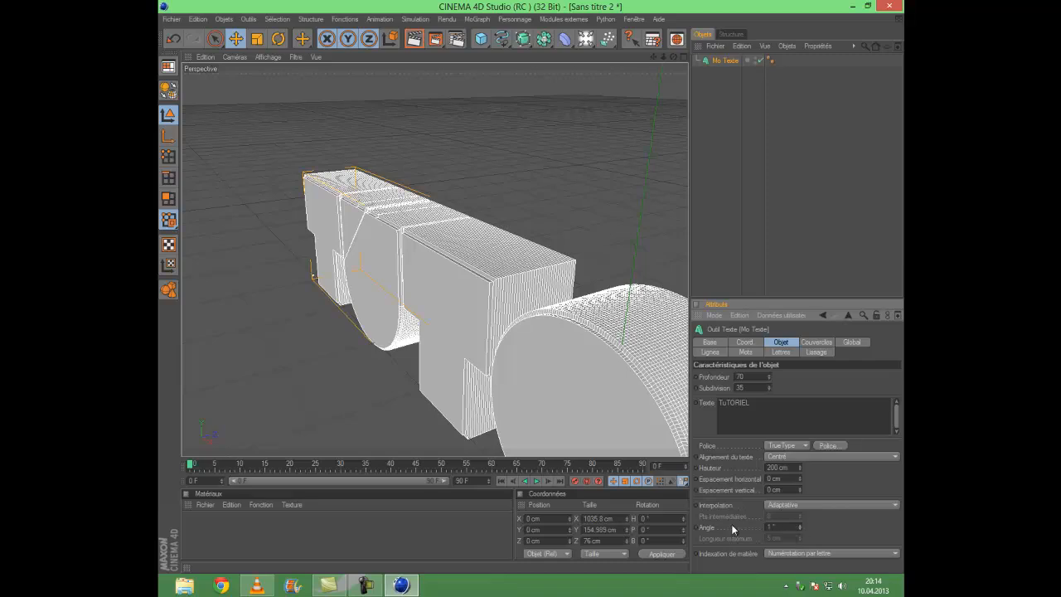
- Try the Subdiviser and Naturelle interpolations on the text and set the interpolation to Uniforme
click(793, 506)
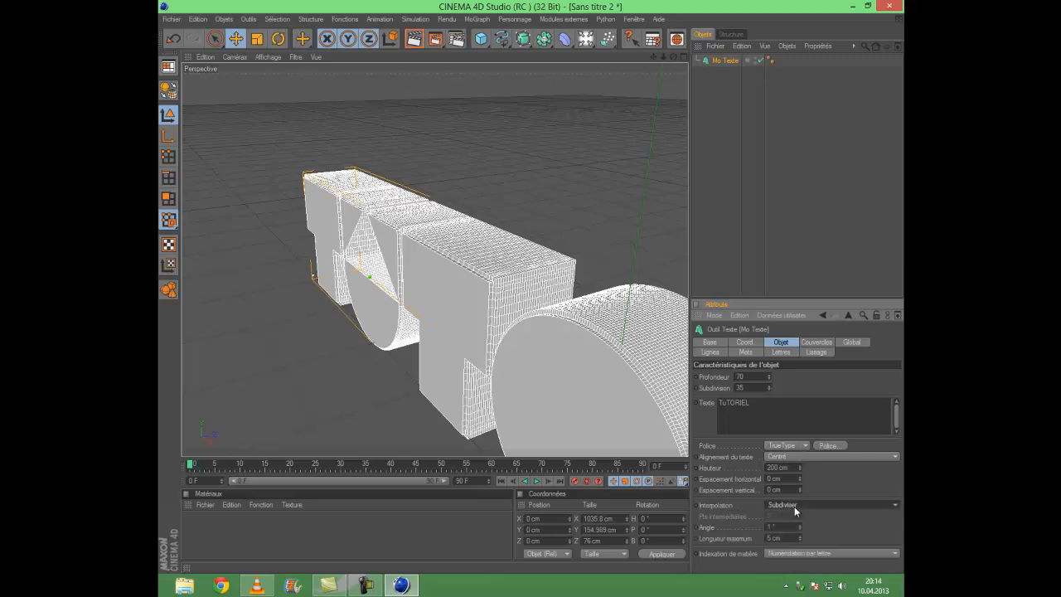
click(794, 506)
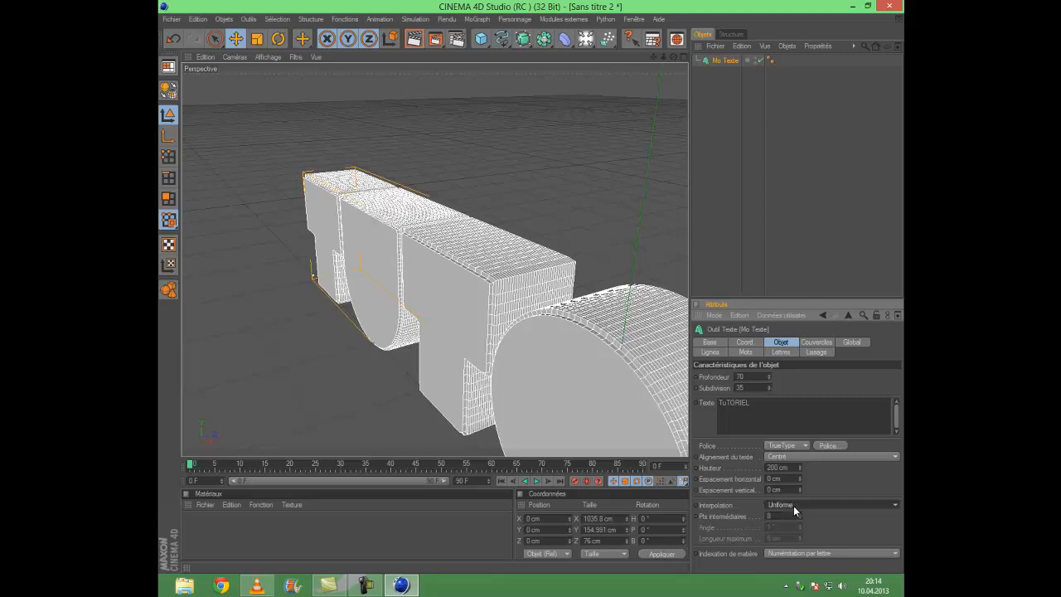
click(793, 504)
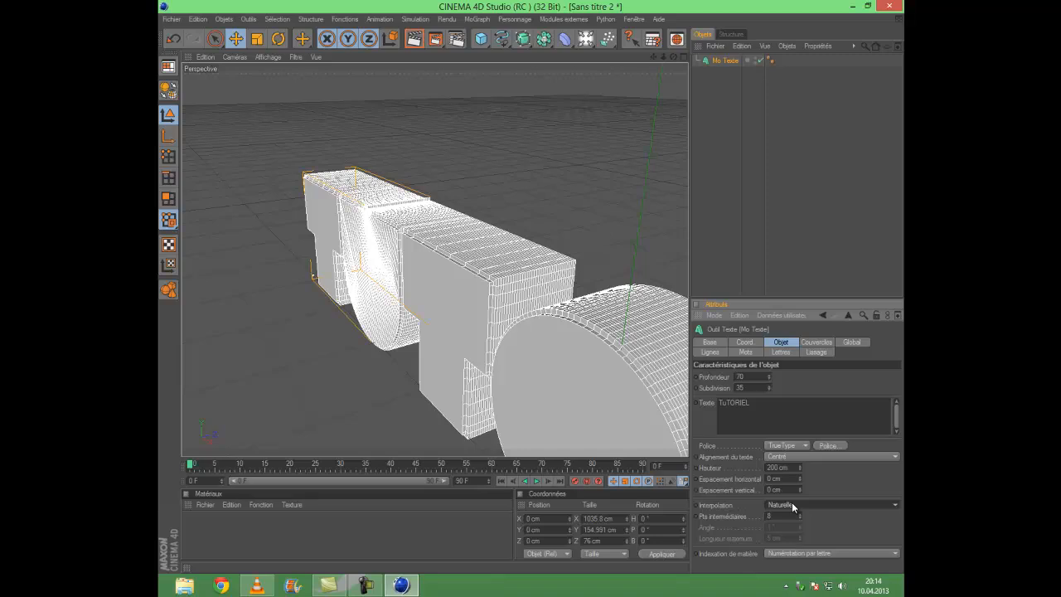
click(791, 502)
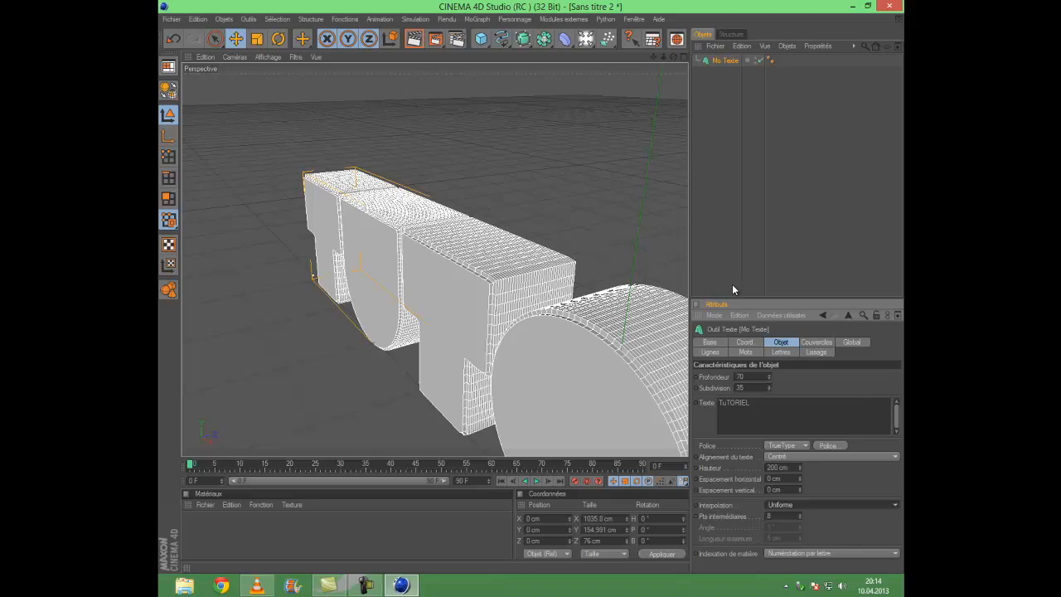
- Set the caps' polygon type to Quadrangles and enable Grille de découpe with a width of 3 cm
click(812, 343)
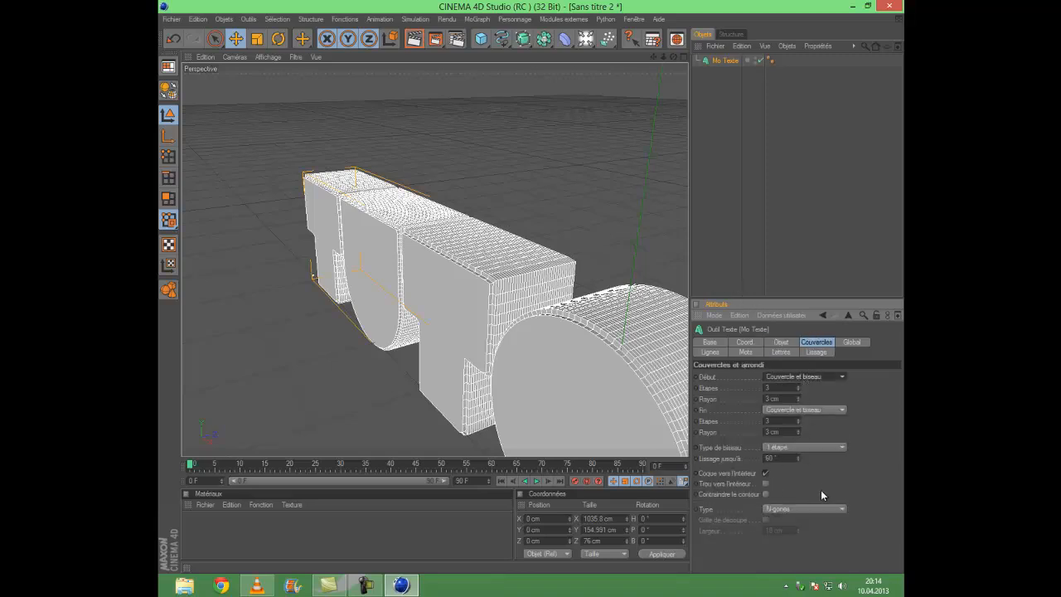
click(785, 509)
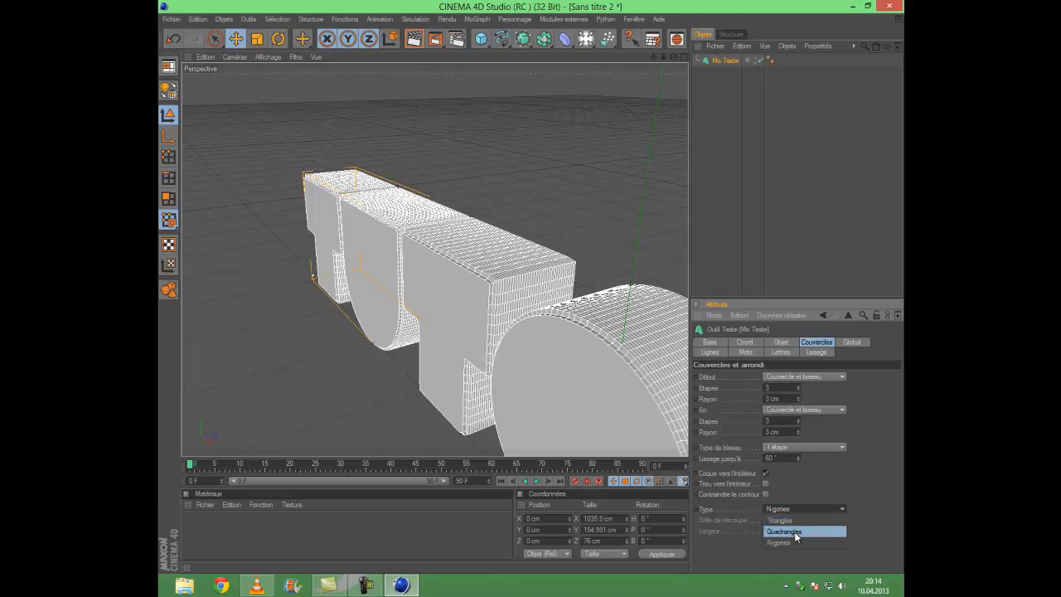
click(800, 531)
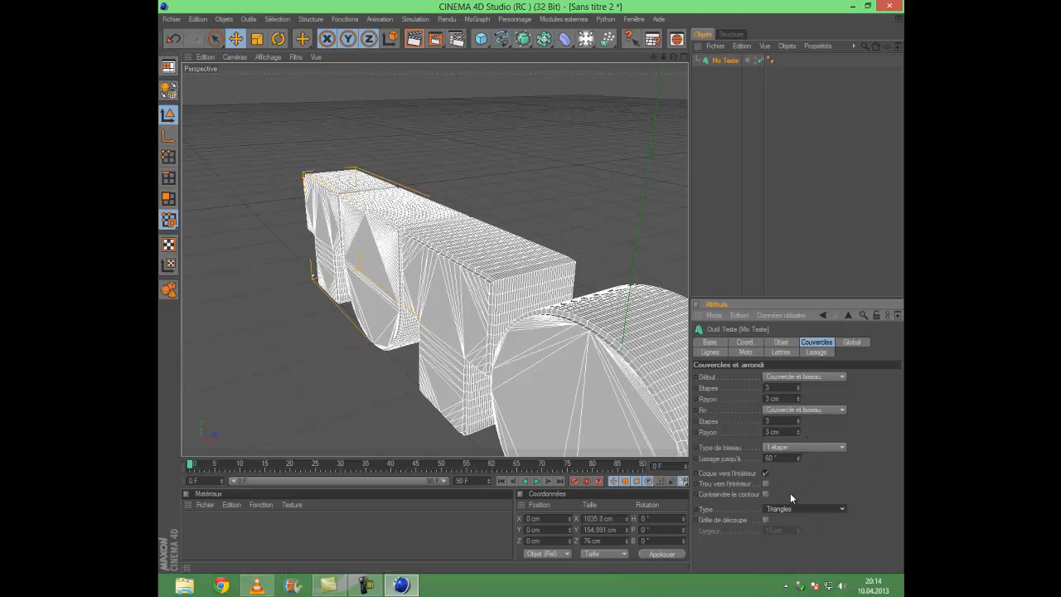
scroll(794, 510, up, 1)
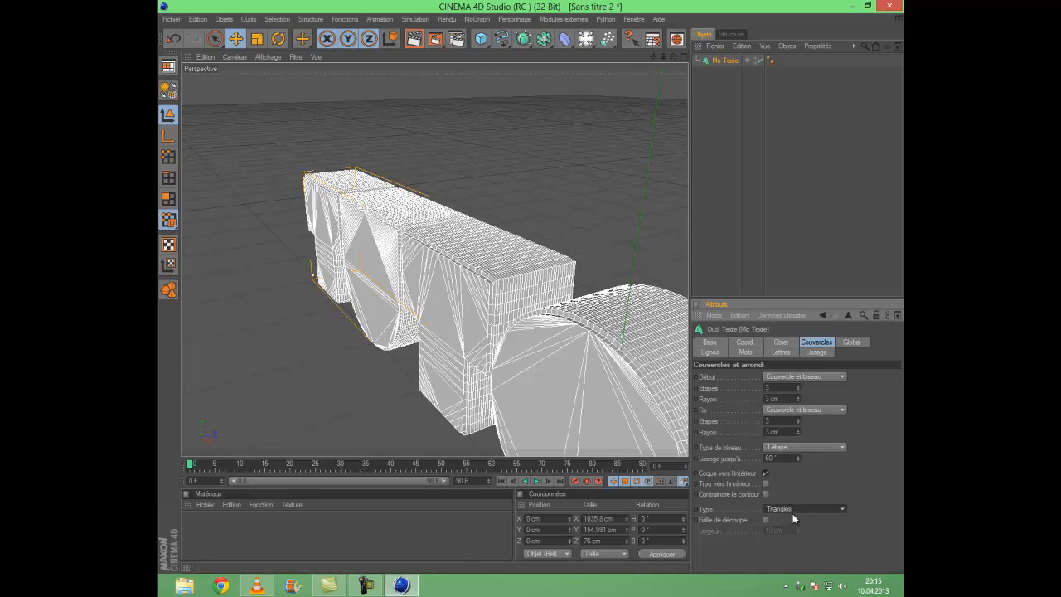
scroll(789, 510, down, 1)
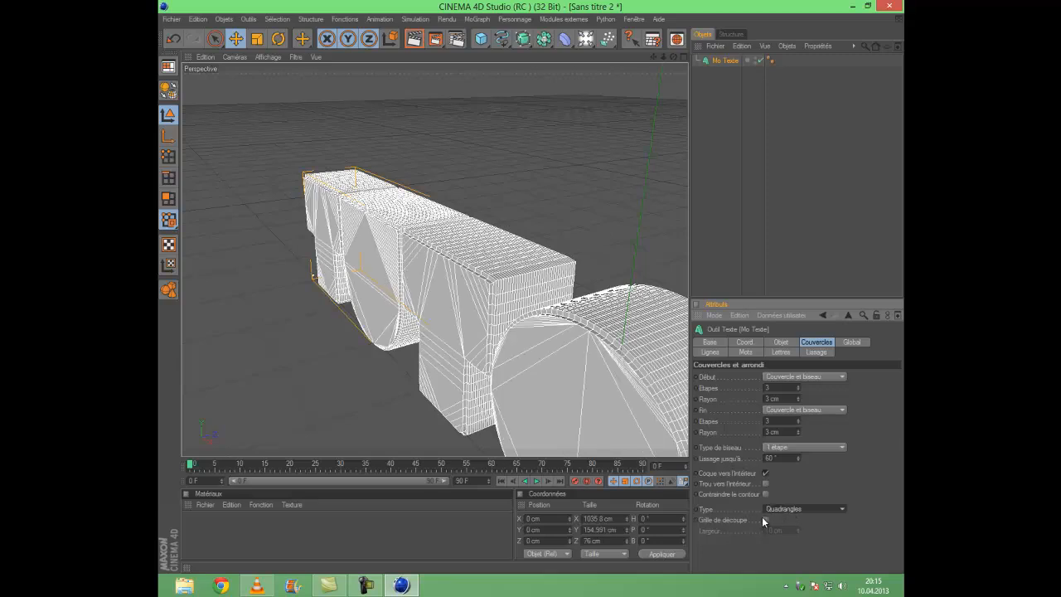
click(765, 520)
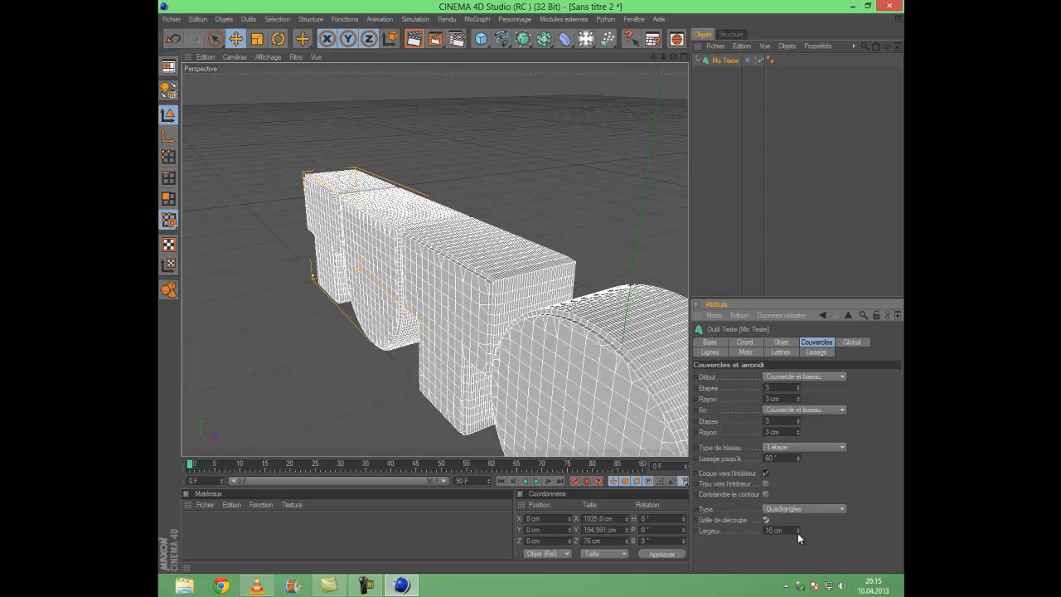
mouse_move(800, 530)
mouse_down()
mouse_move(803, 555)
mouse_move(799, 523)
mouse_up()
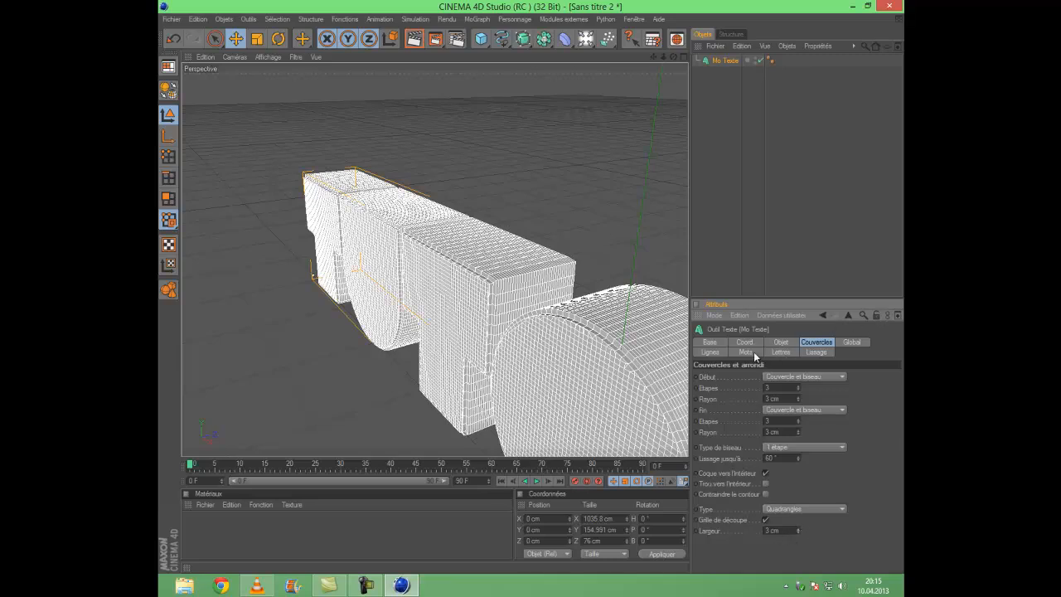
- Convert the parametric Mo Texte object into an editable object
click(715, 343)
click(740, 342)
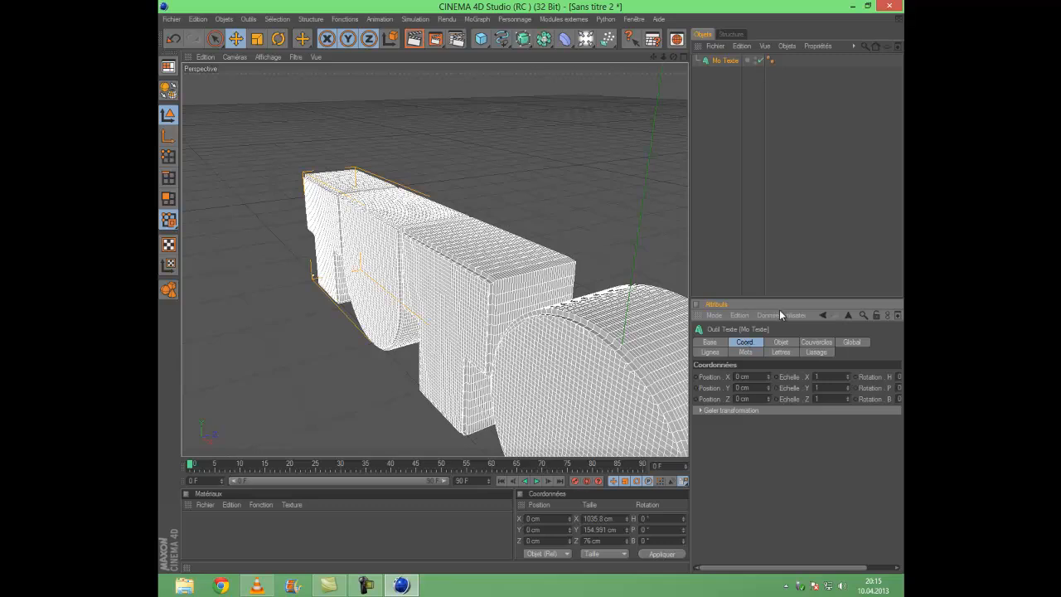
click(781, 341)
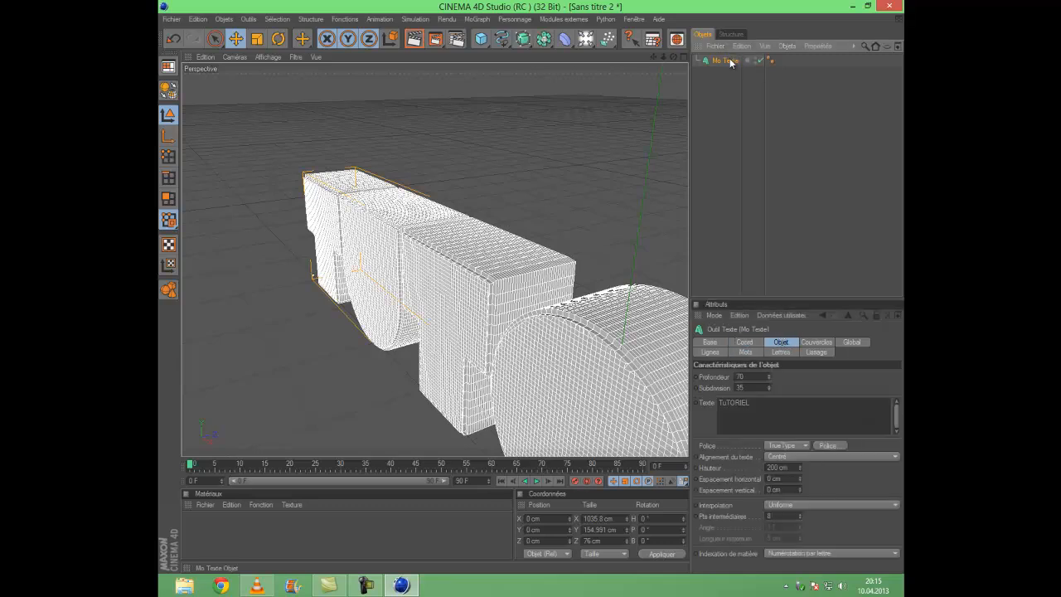
click(170, 96)
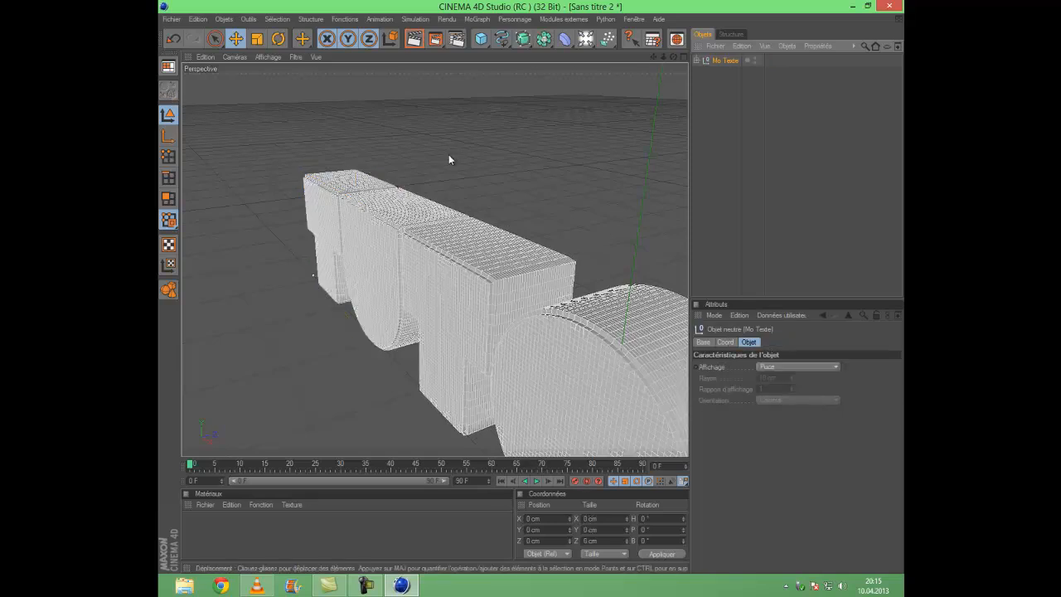
- Select all sub-objects of Mo Texte and merge them into a single polygon object with Connecter+Supprimer
right_click(716, 59)
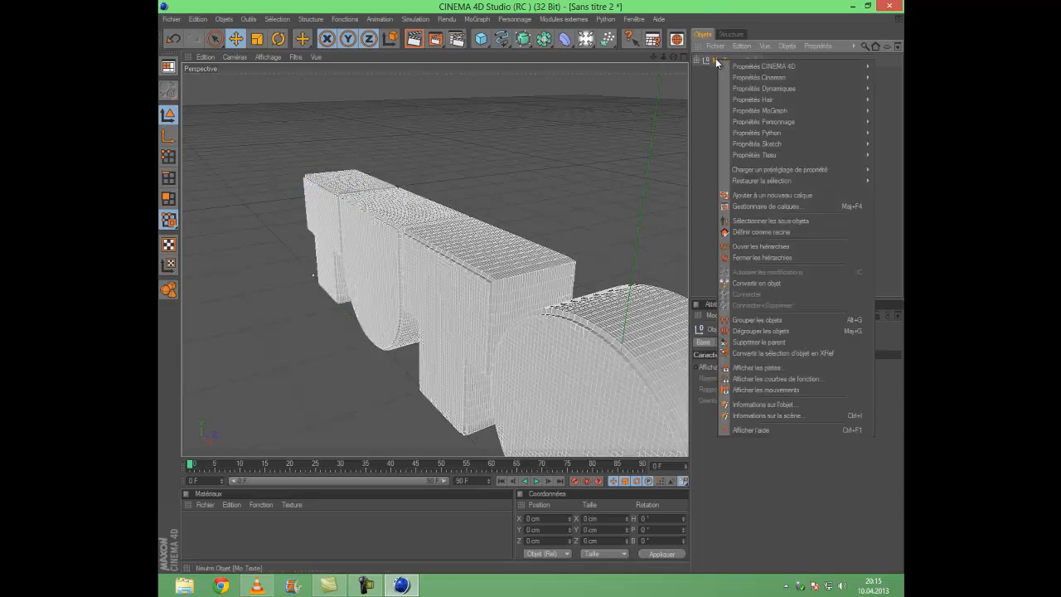
click(785, 221)
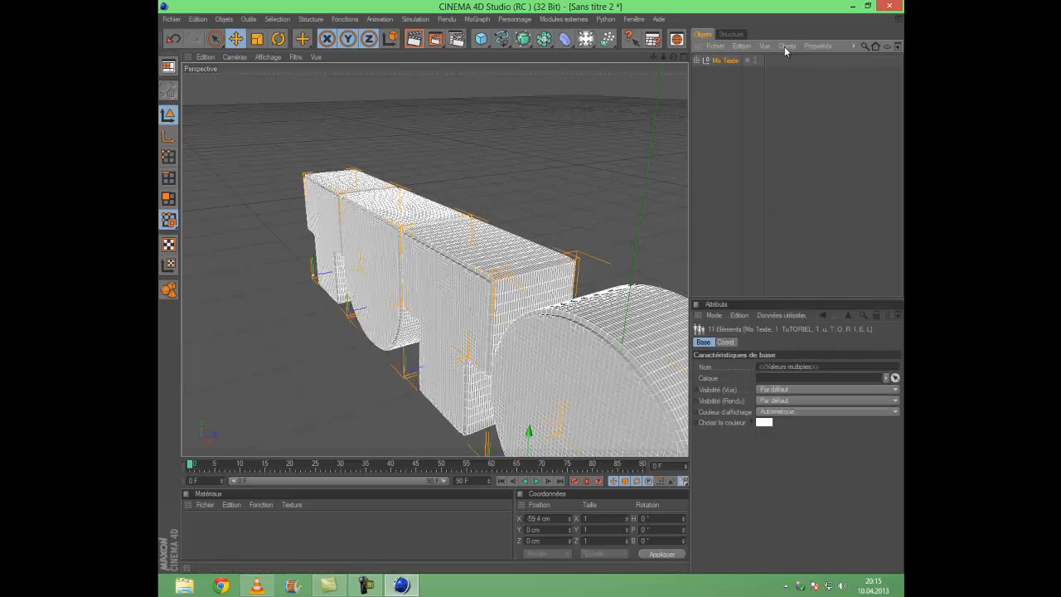
right_click(716, 61)
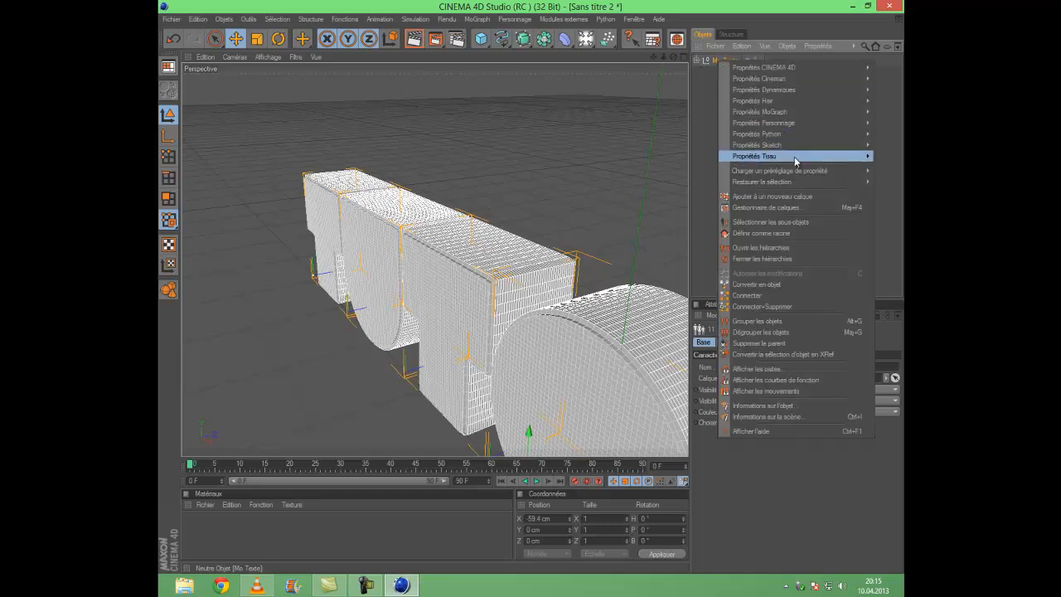
click(791, 222)
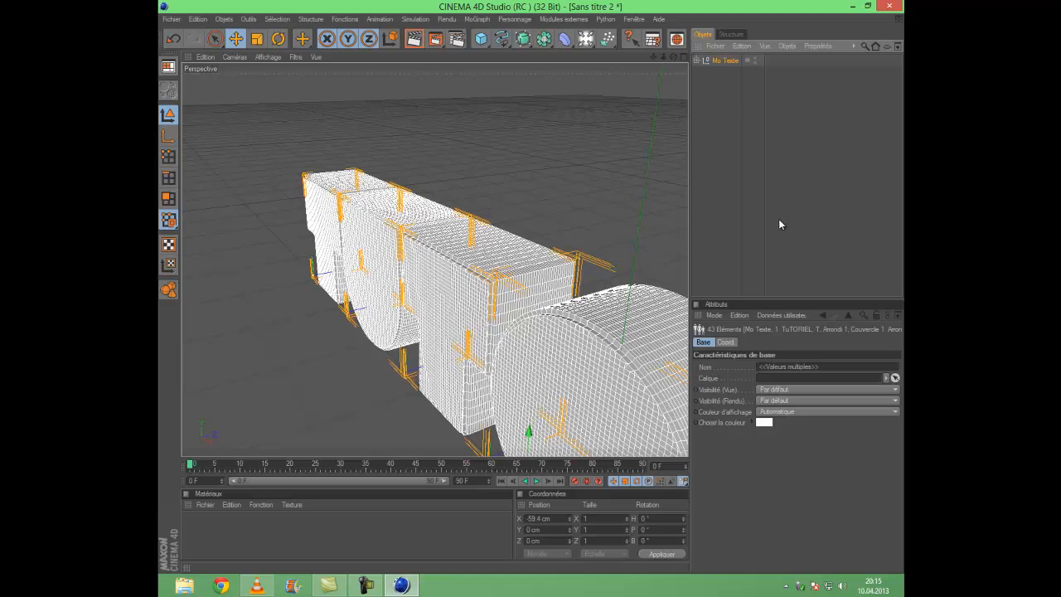
right_click(718, 62)
click(769, 308)
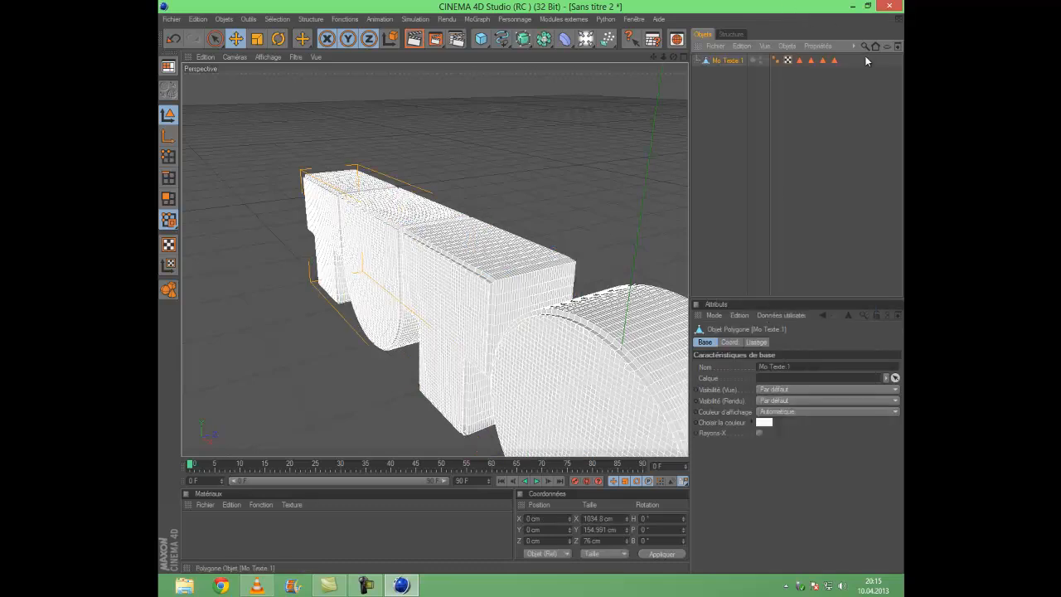
drag(865, 57, 762, 124)
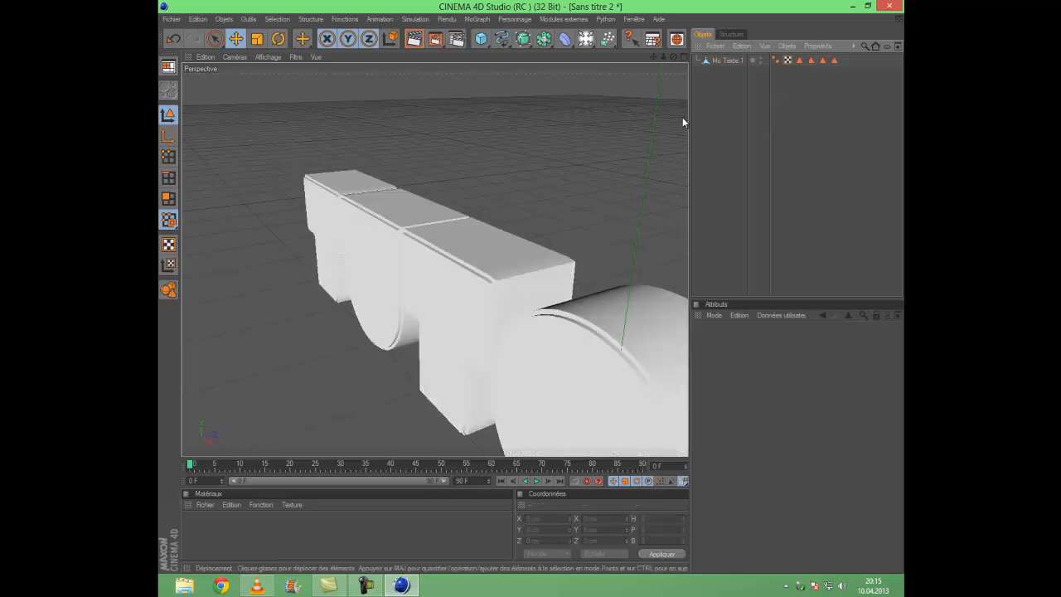
drag(672, 56, 593, 210)
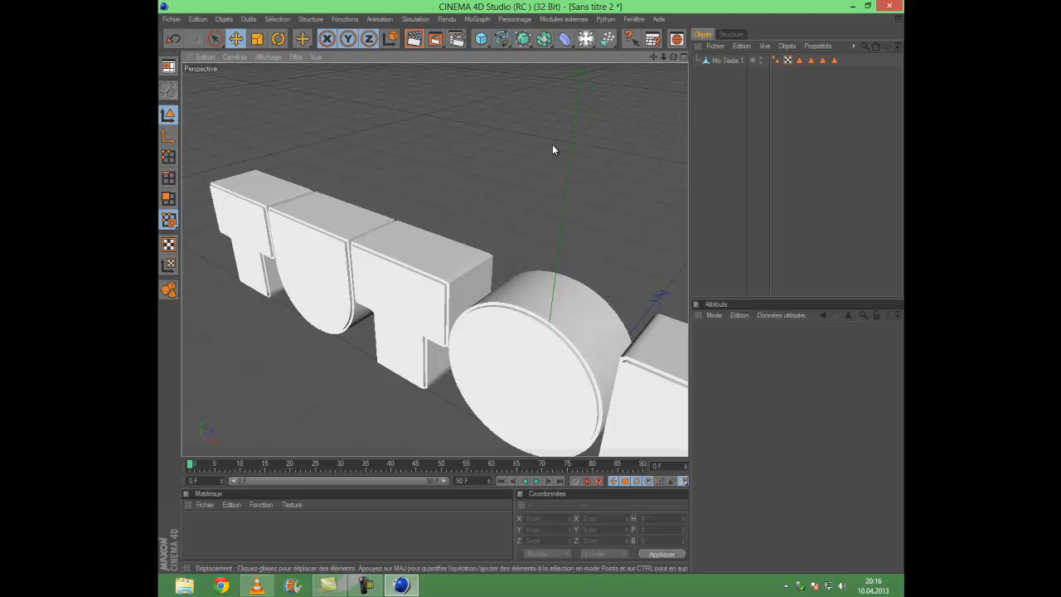
- Create a new material and set its colour to pure red (255, 0, 0)
scroll(540, 217, down, 5)
scroll(538, 214, up, 4)
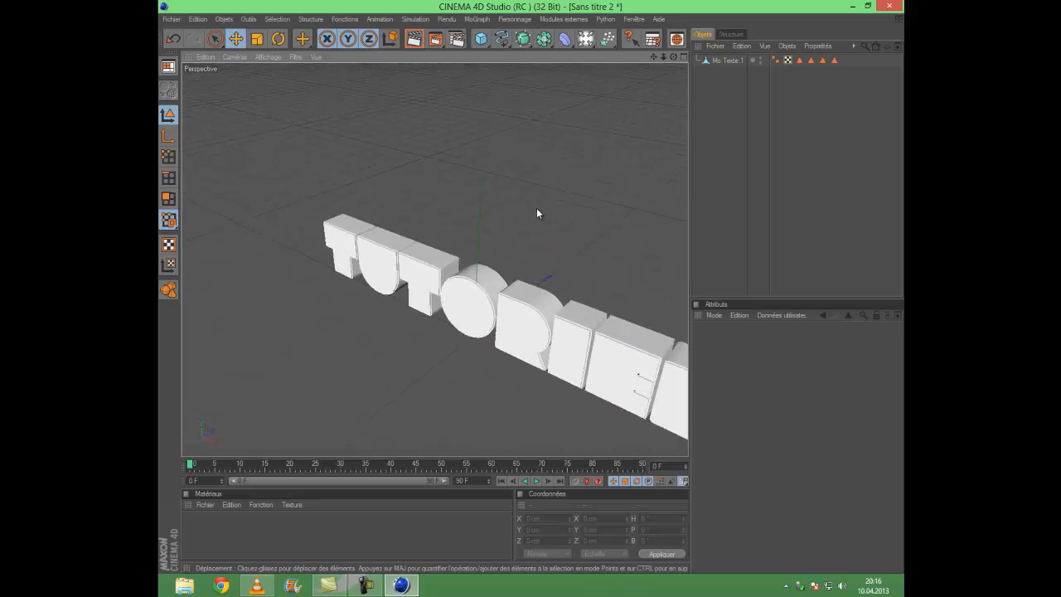
double_click(246, 529)
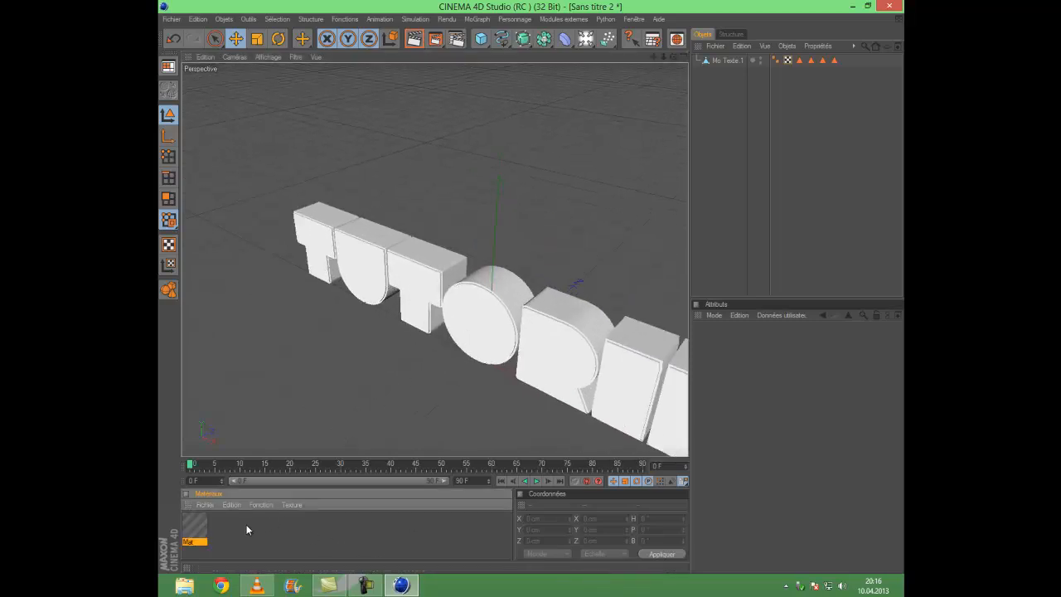
double_click(197, 530)
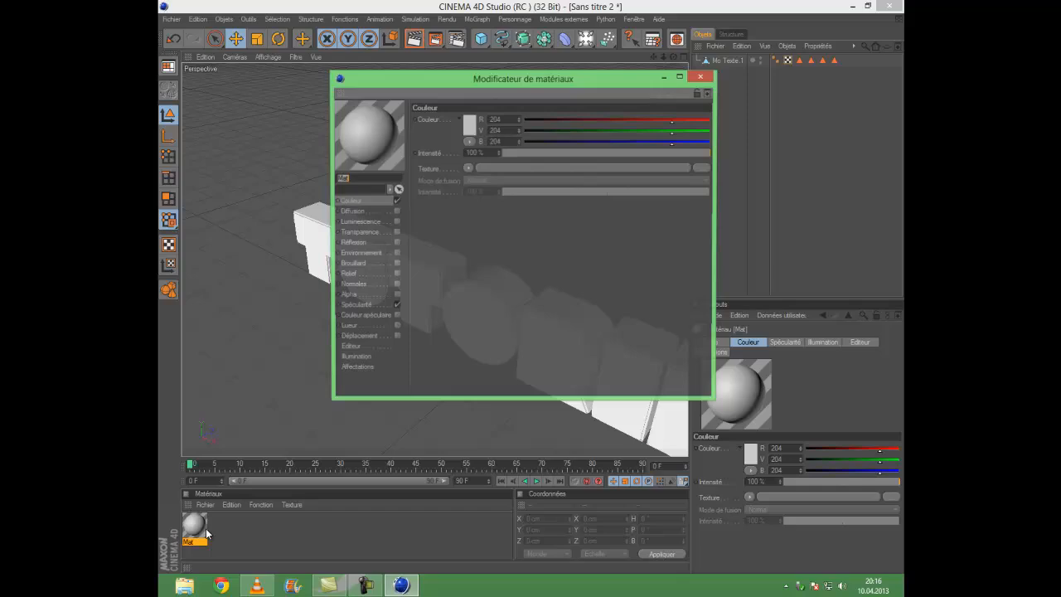
click(469, 123)
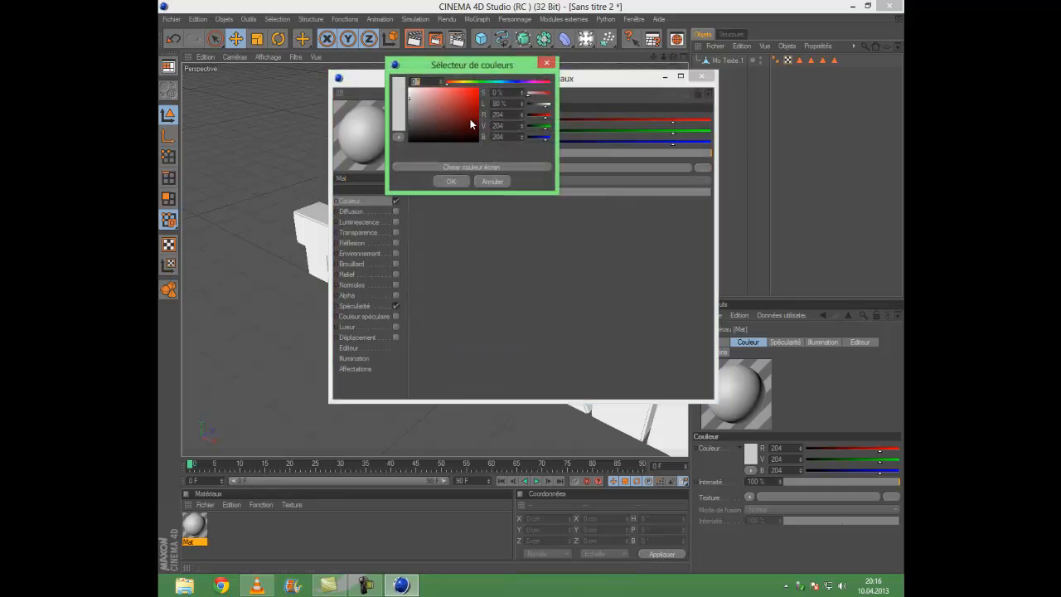
click(449, 182)
- Enable Réflexion on the red material at 50 % intensity and try a Dégradé texture in it
click(396, 243)
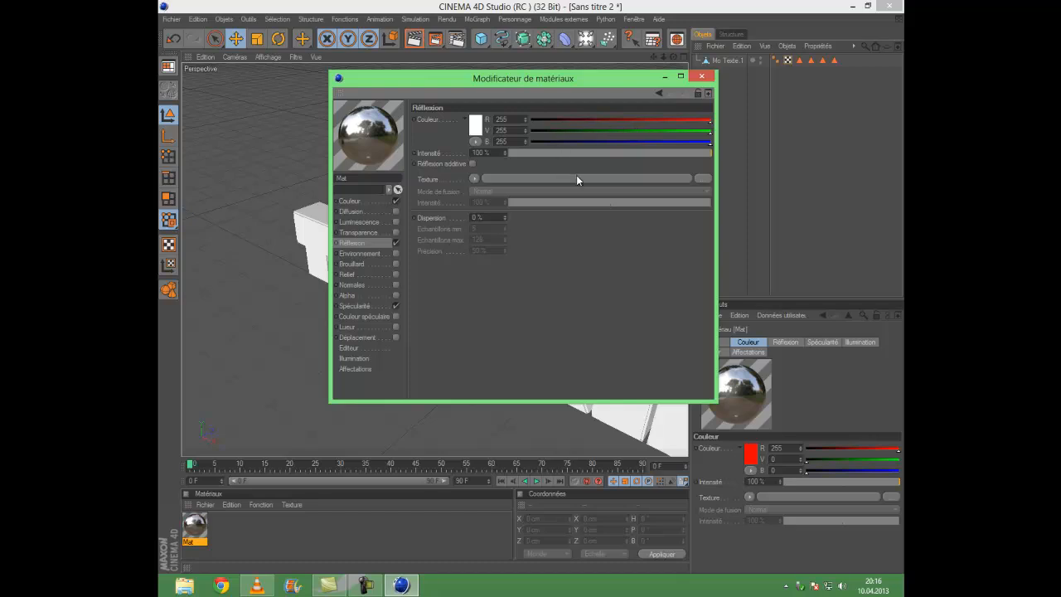
click(611, 155)
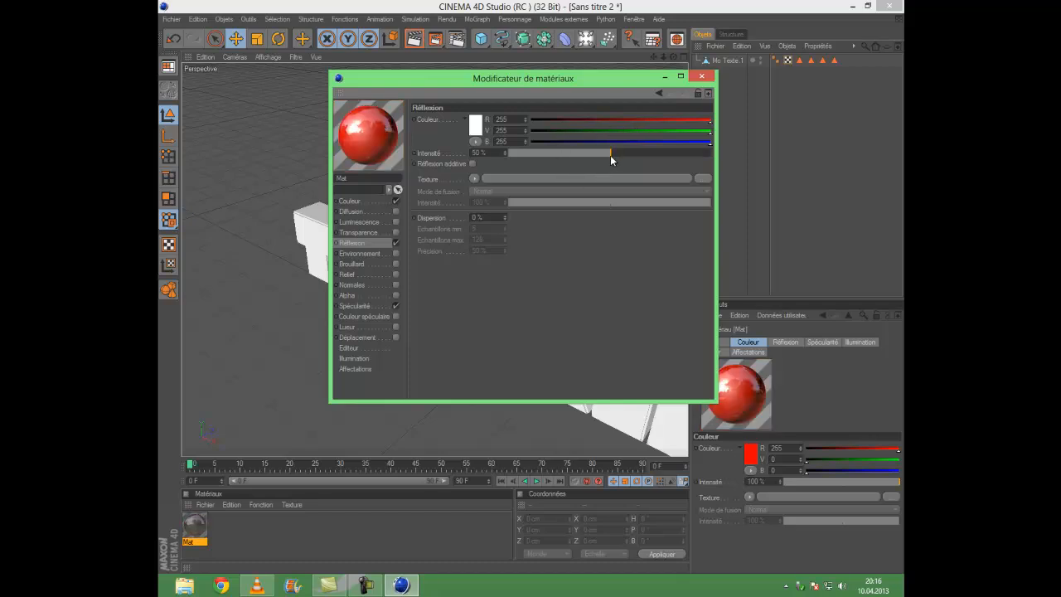
click(474, 179)
click(494, 296)
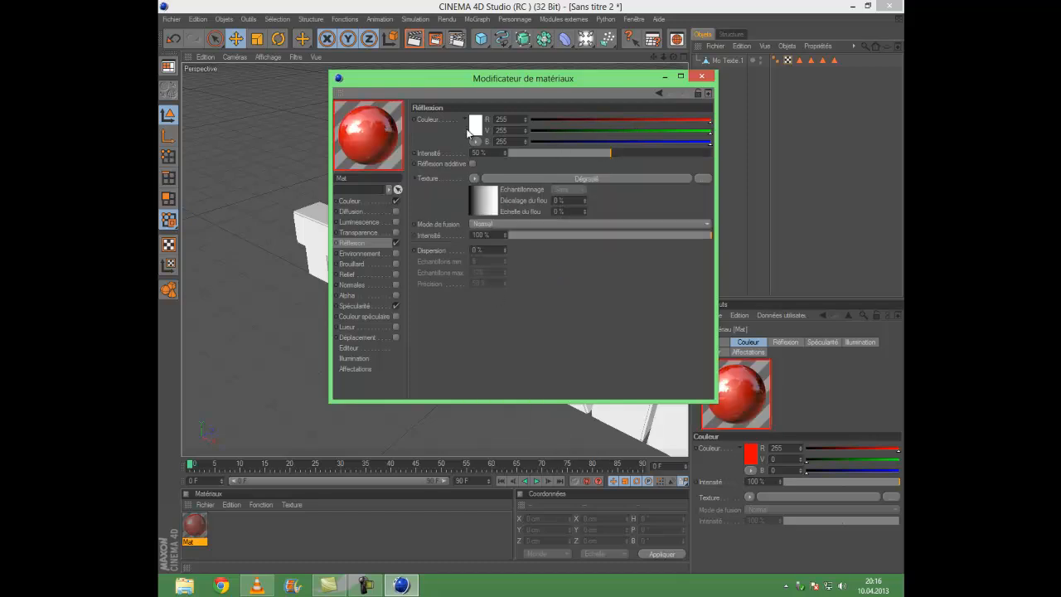
- Replace the reflection texture with Fresnel at 50 % intensity and apply the red material to the Mo Texte 1 object
click(475, 178)
click(490, 322)
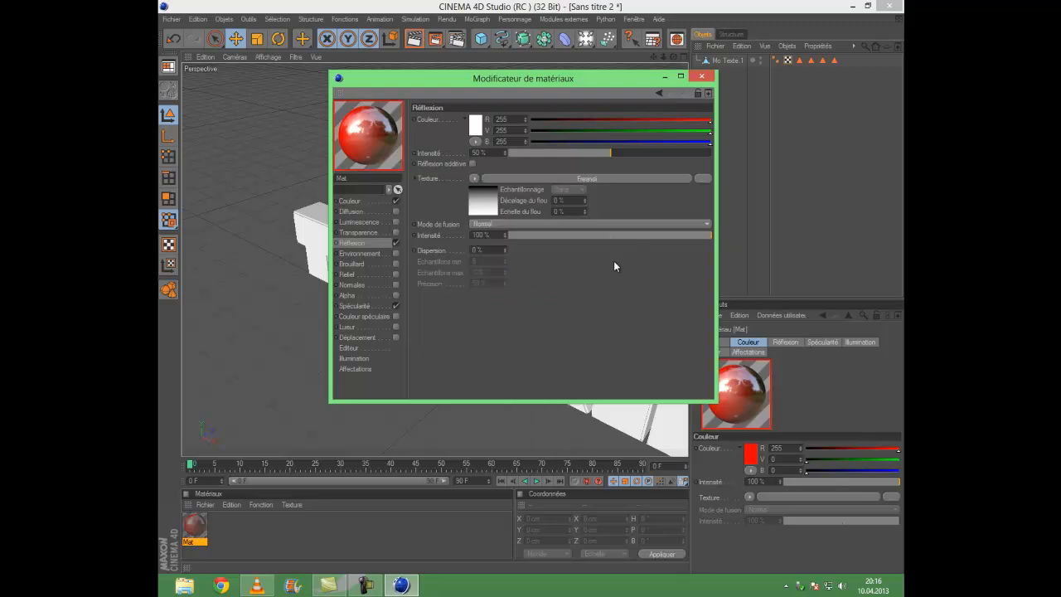
click(611, 236)
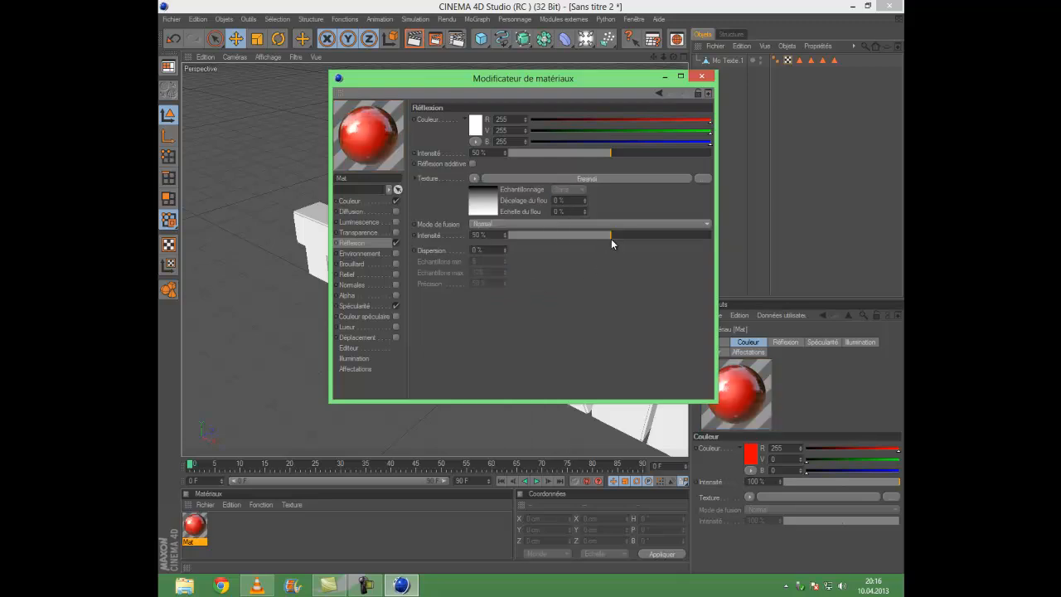
click(701, 78)
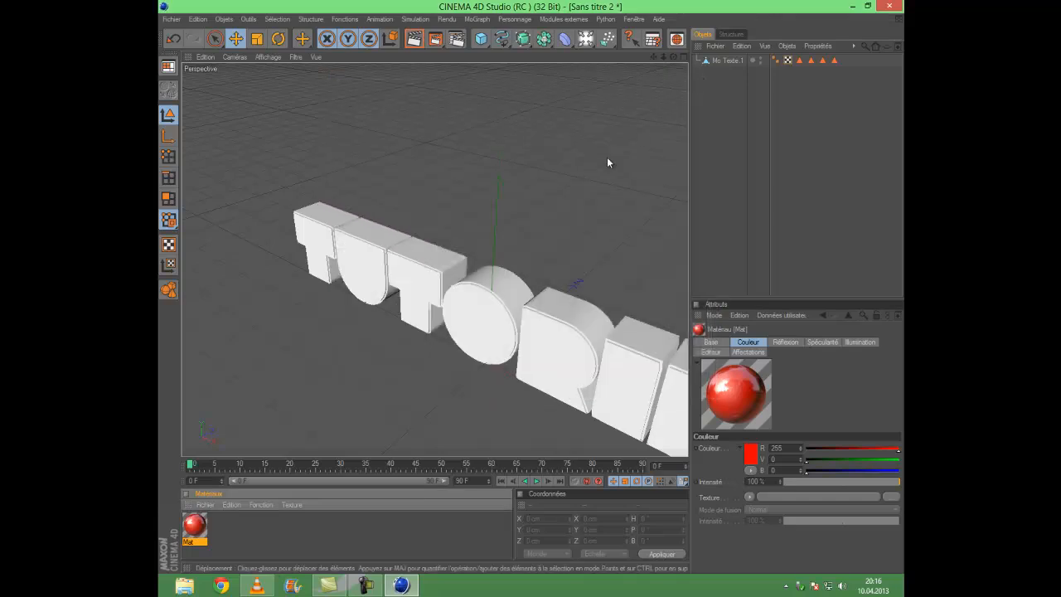
drag(438, 211, 724, 64)
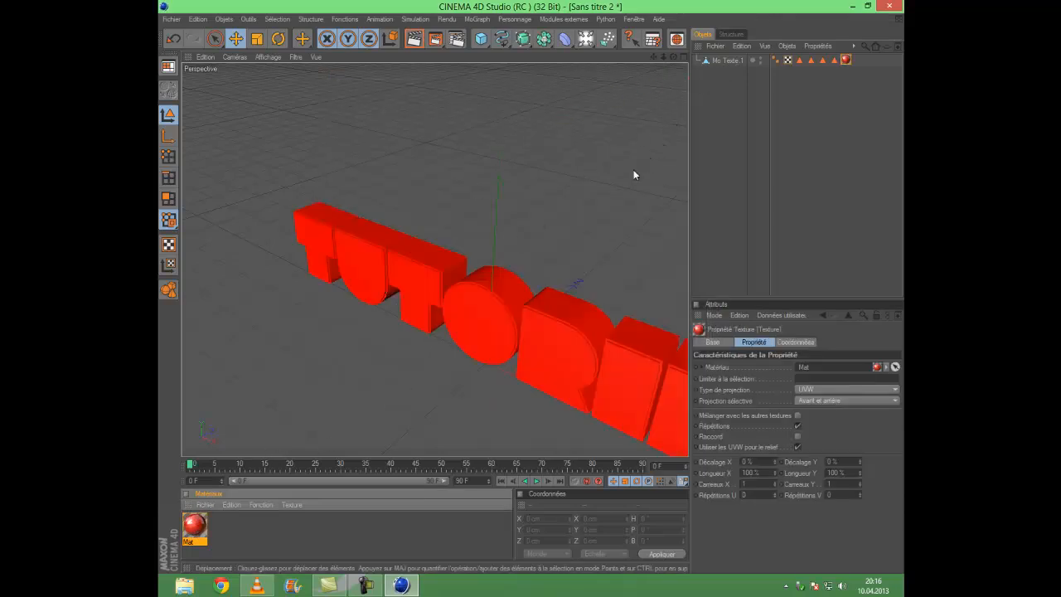
- Duplicate the red material and set the colour of one copy to white (255, 255, 255)
click(193, 528)
key(ctrl+c)
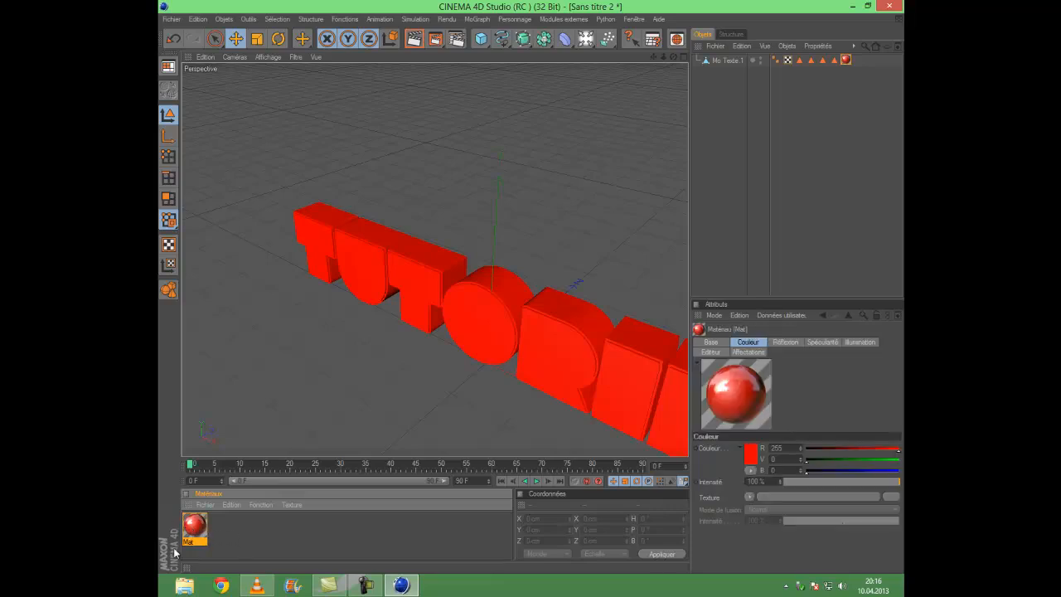
key(ctrl+v)
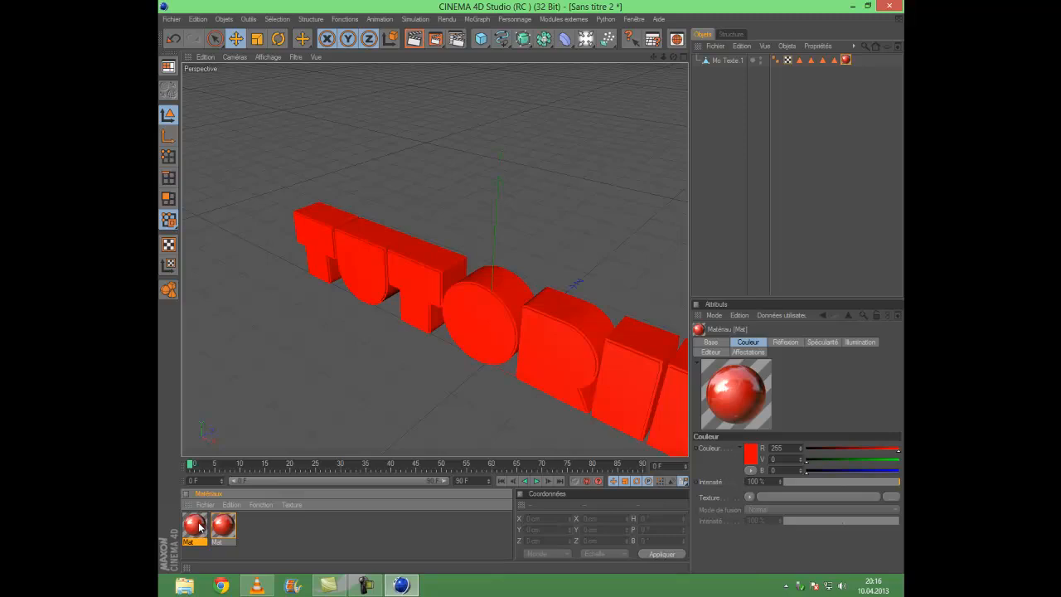
double_click(201, 531)
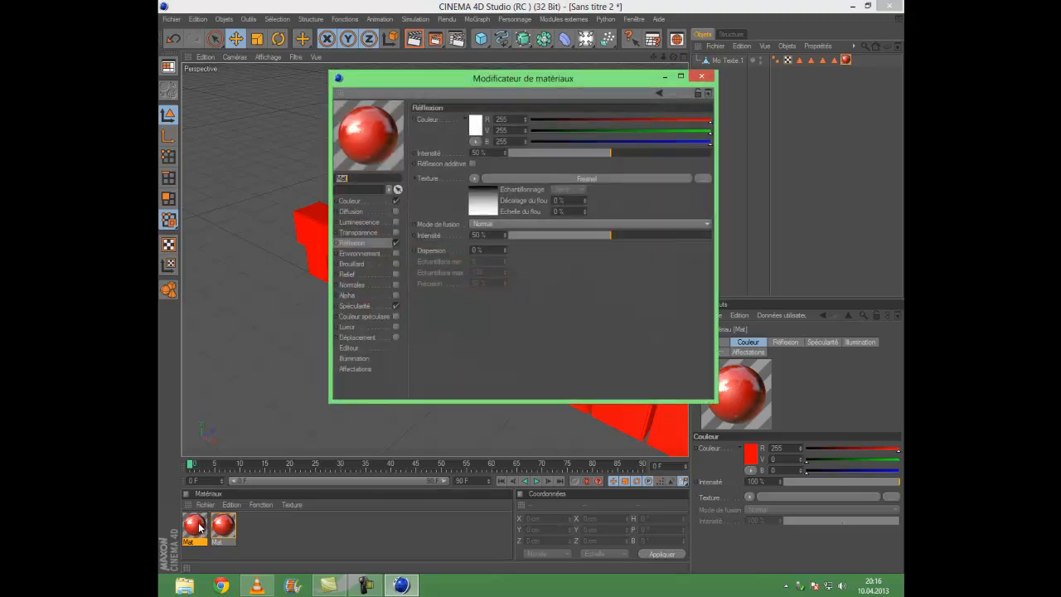
click(370, 201)
click(471, 126)
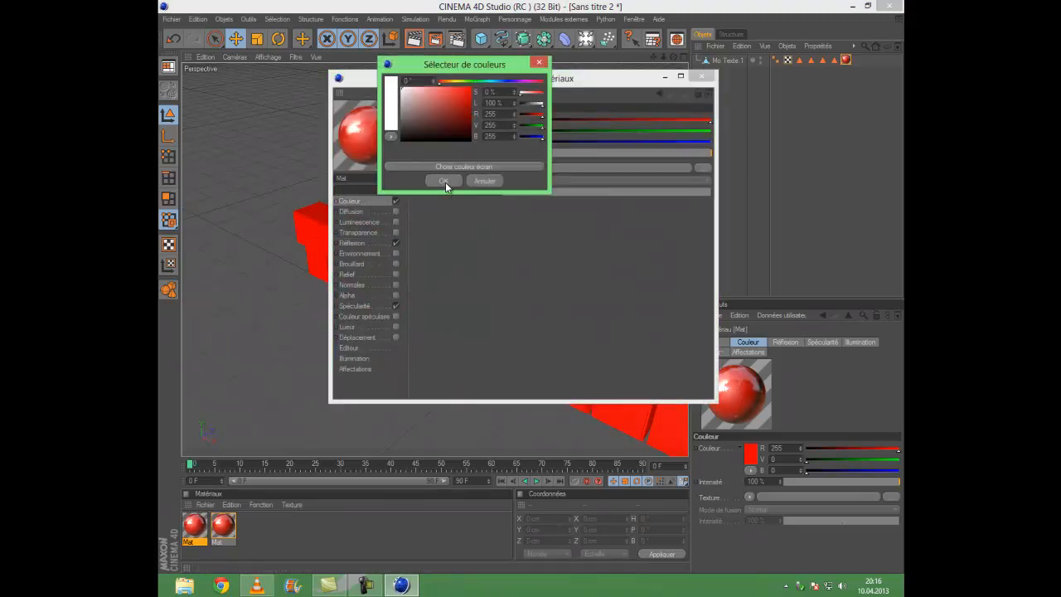
click(445, 181)
click(701, 76)
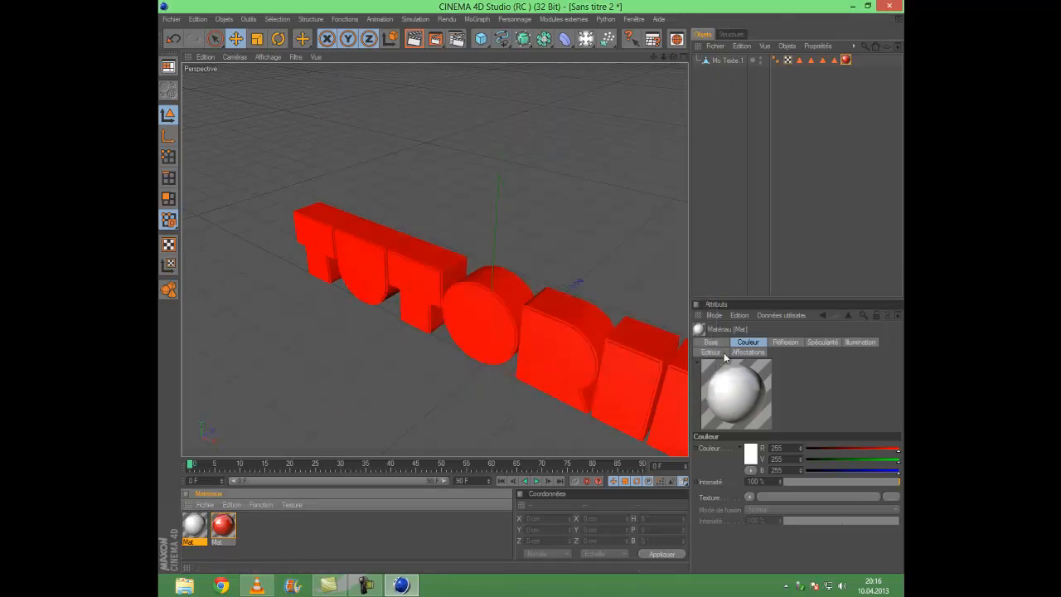
- Apply the white material to Mo Texte 1 and limit it to the selection C1
drag(198, 527, 733, 61)
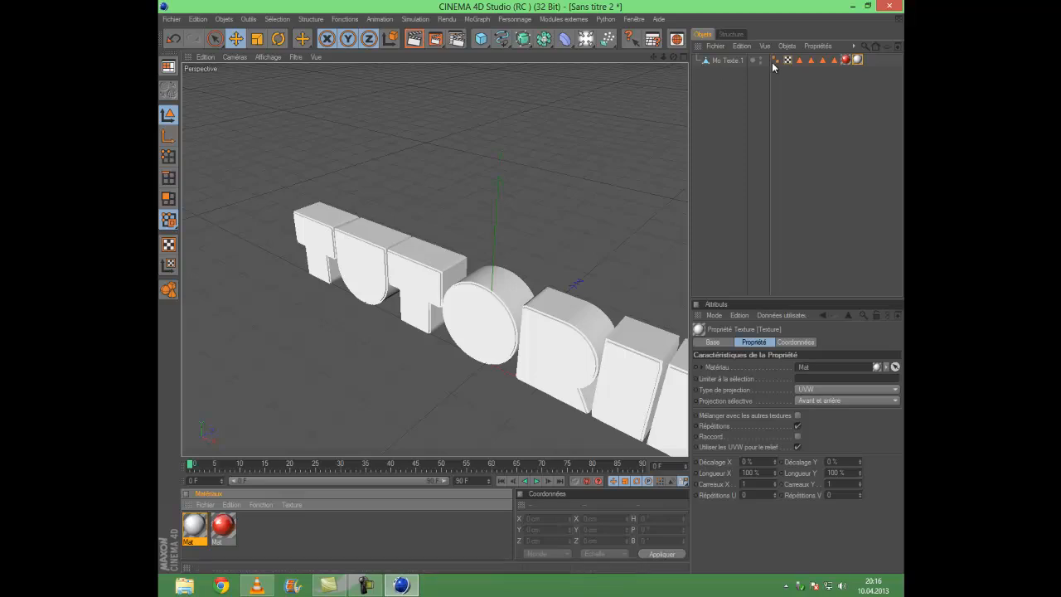
click(859, 64)
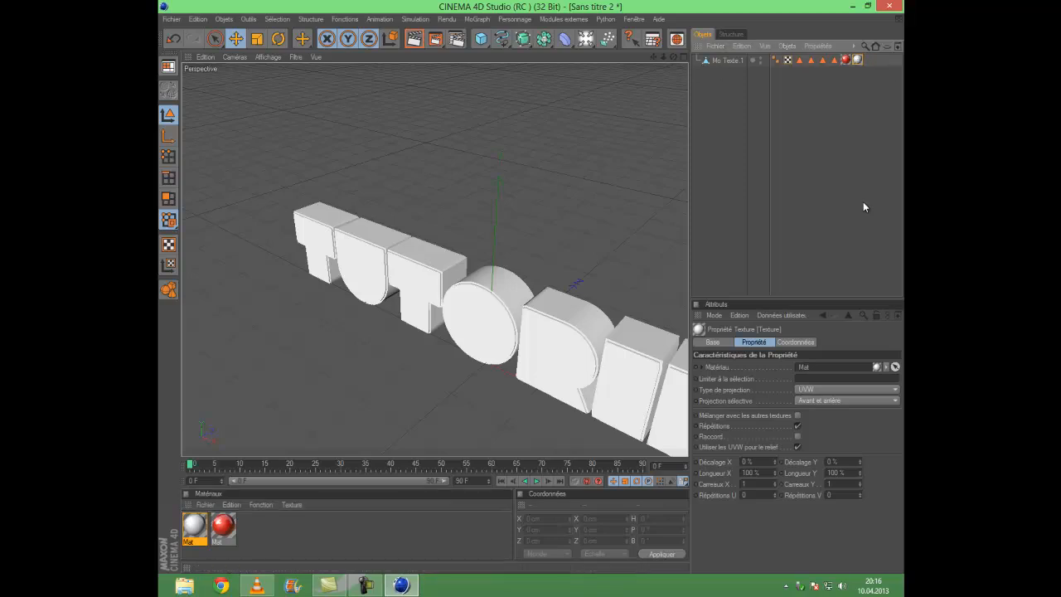
click(799, 378)
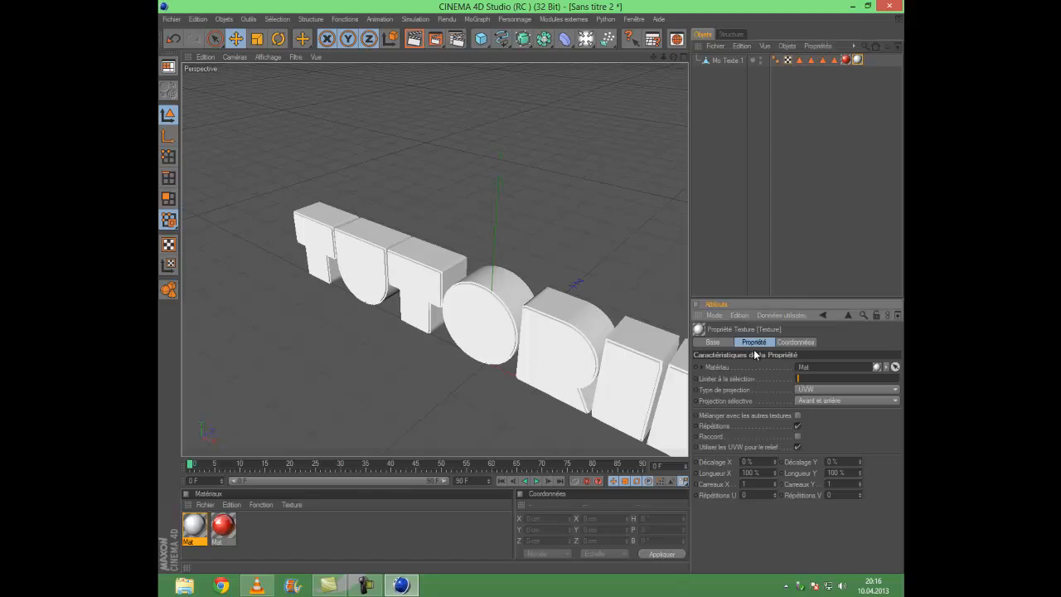
text(C1)
key(Return)
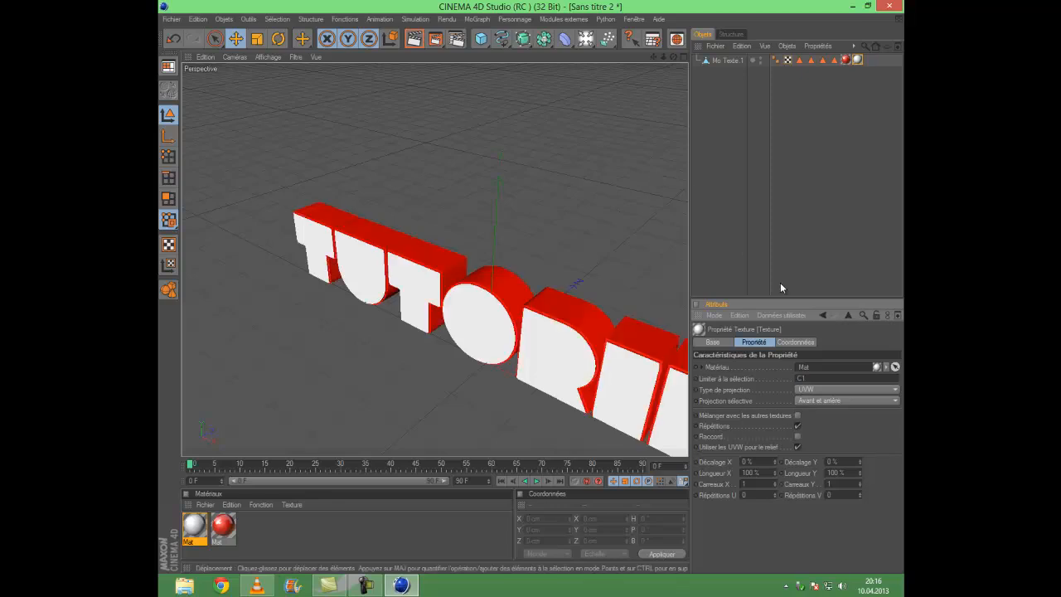
- Try limiting the white texture to the selection R1, and undo that change
drag(804, 379, 776, 386)
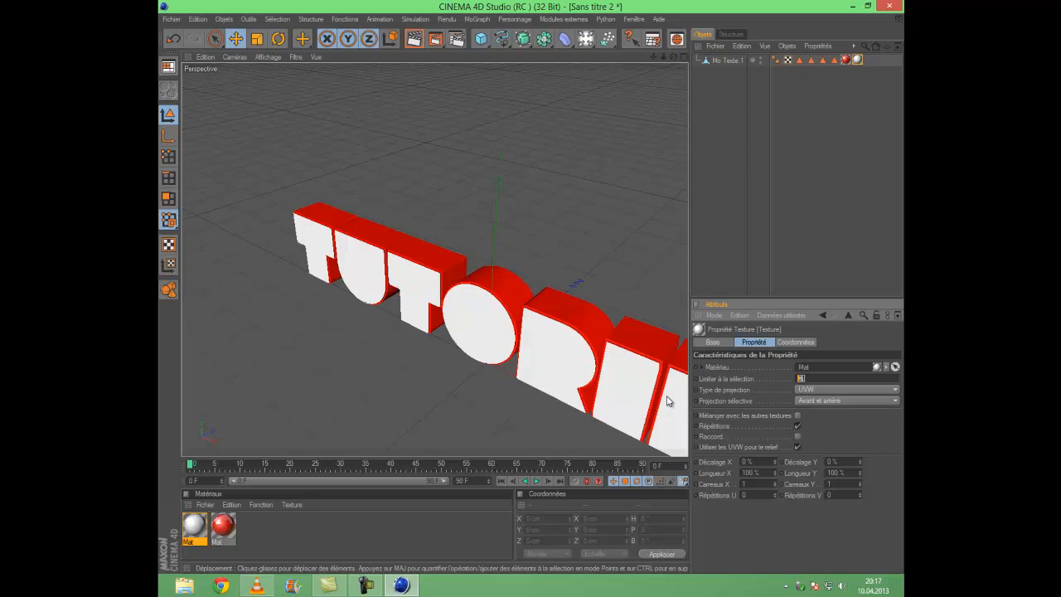
click(845, 60)
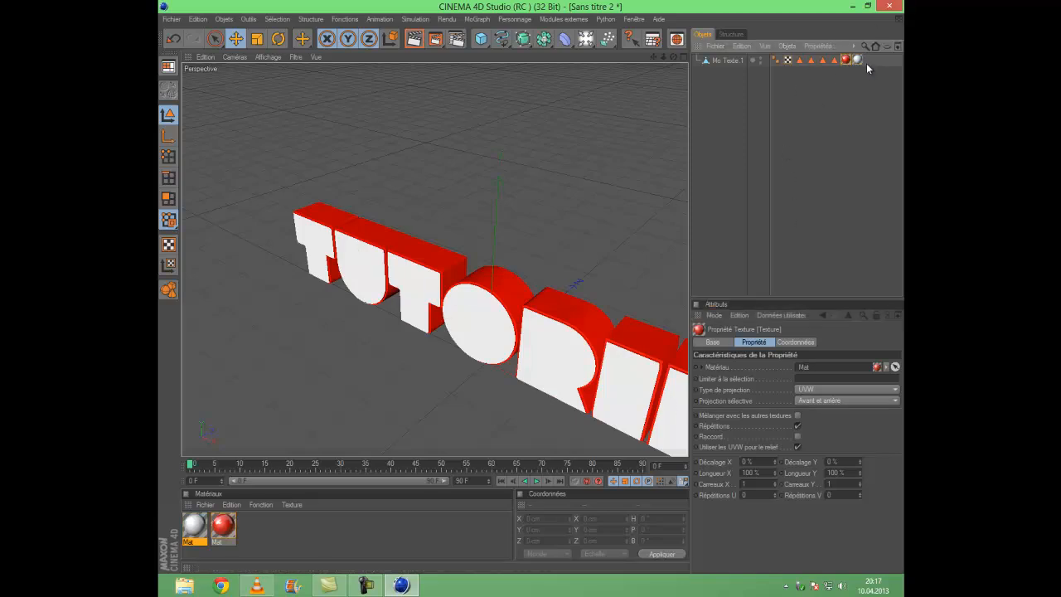
click(857, 60)
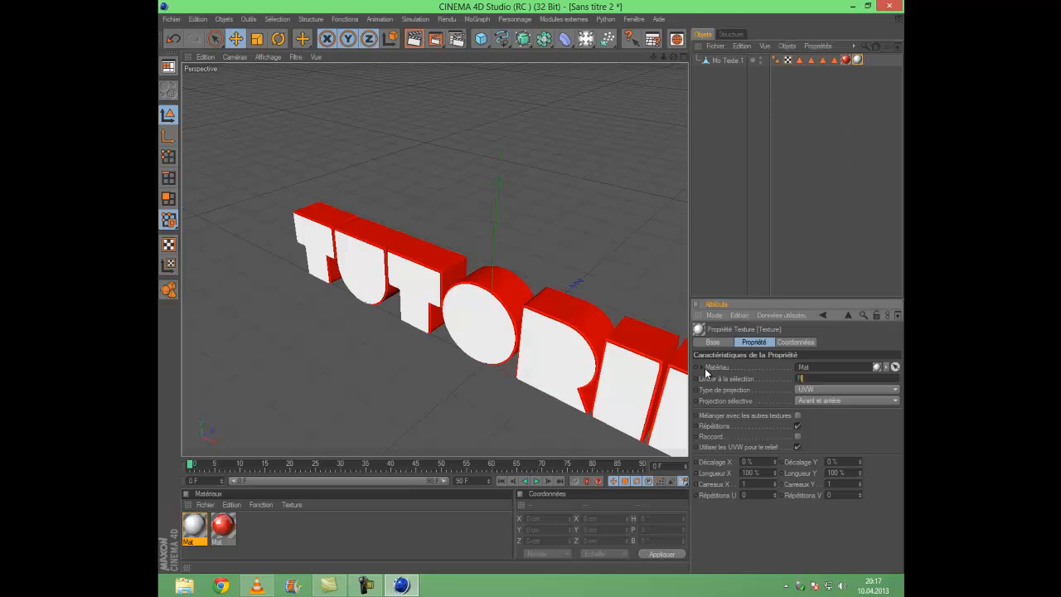
text(R1)
key(Return)
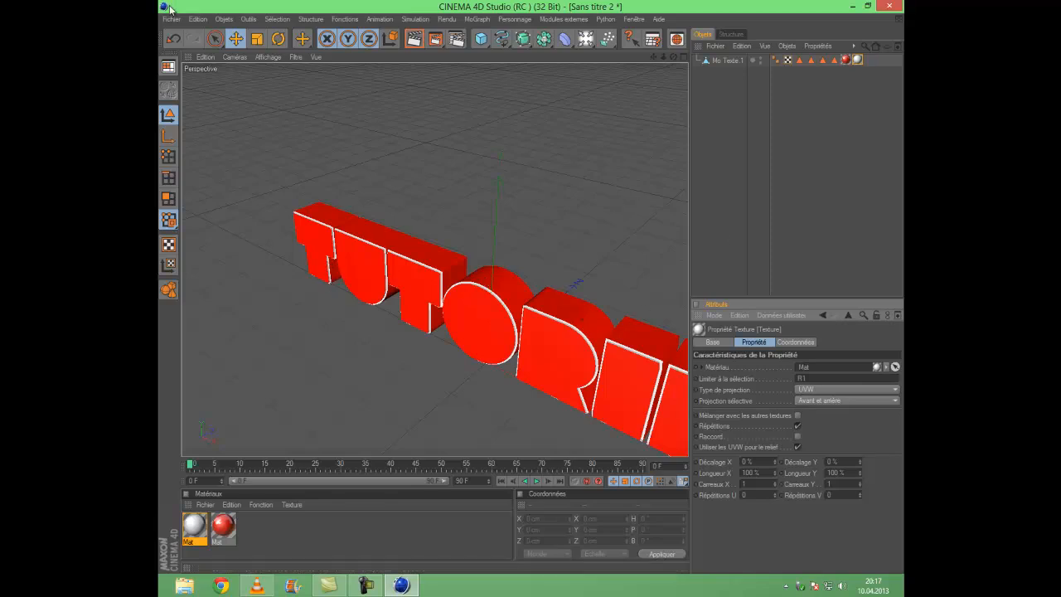
click(173, 40)
- Try limiting the white texture to the selection C2 and inspect the back of the text
click(817, 379)
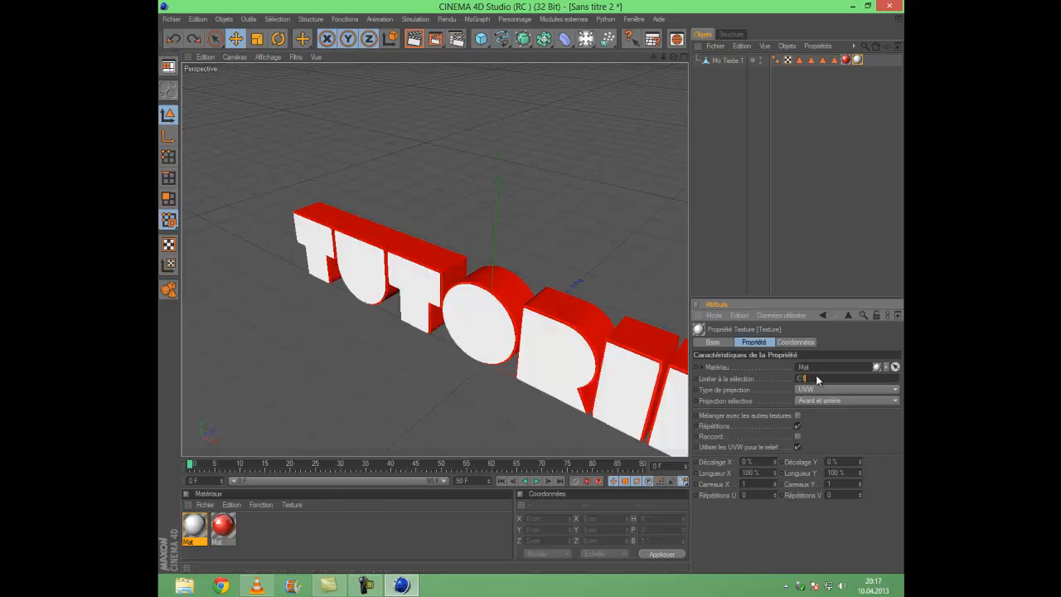
text(1)
key(super+c)
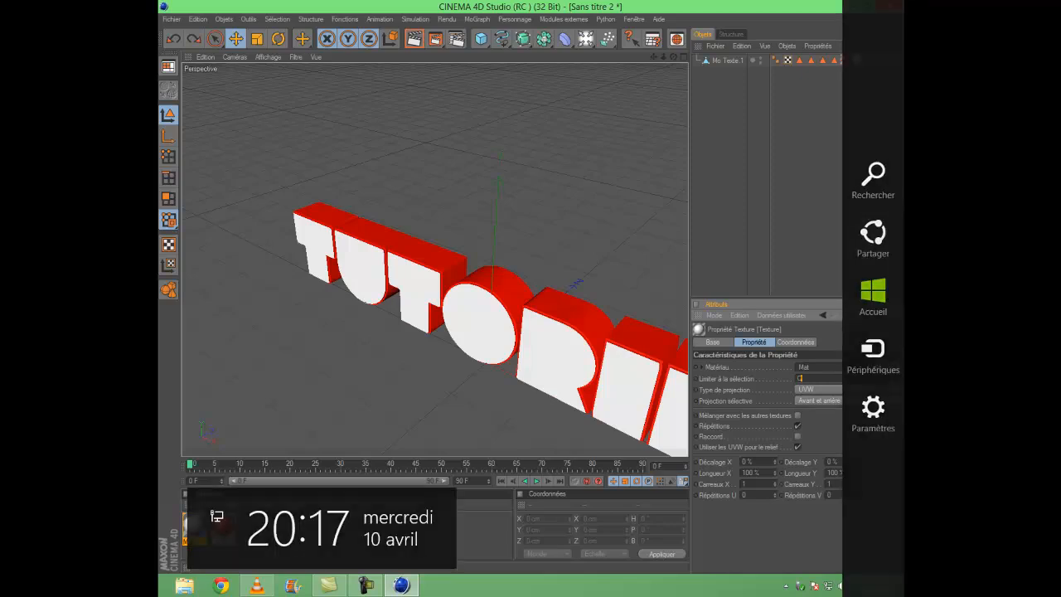
key(Escape)
key(BackSpace)
text(2)
key(Return)
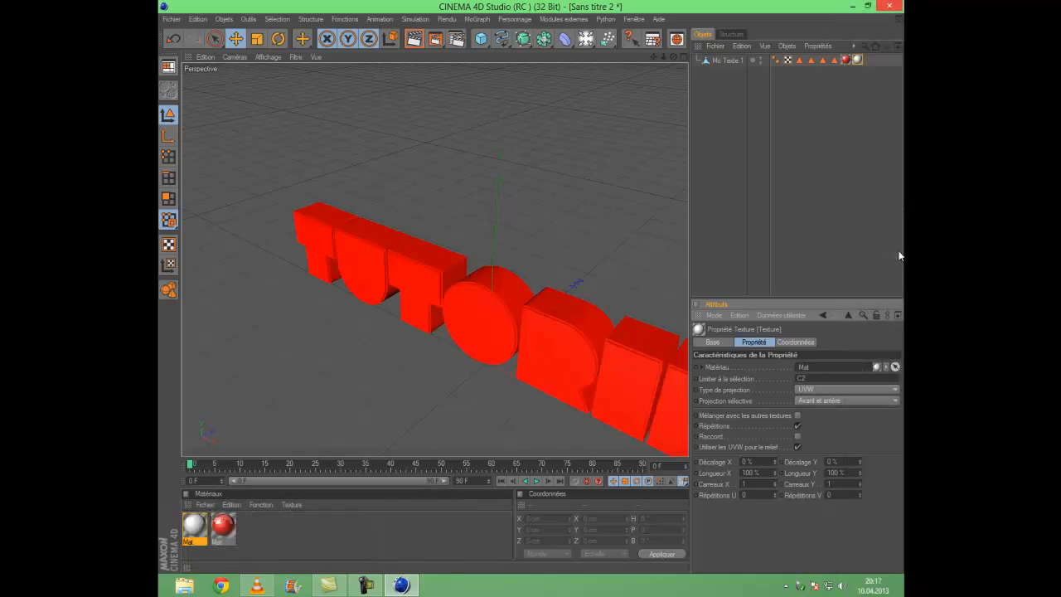
drag(673, 57, 530, 286)
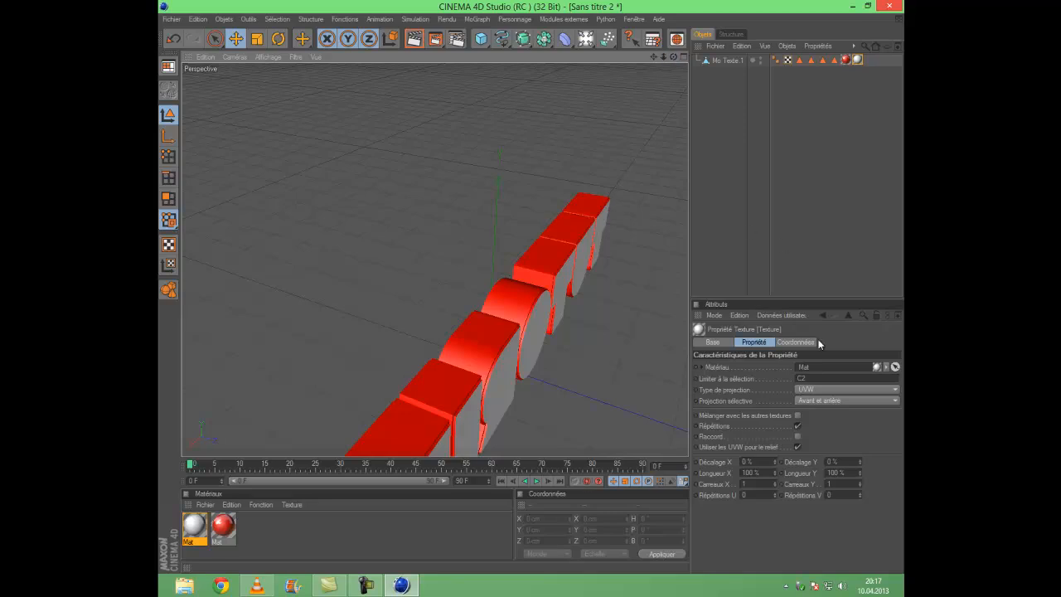
- Set the white texture's selection limit back to C1
click(818, 377)
text(1)
key(Return)
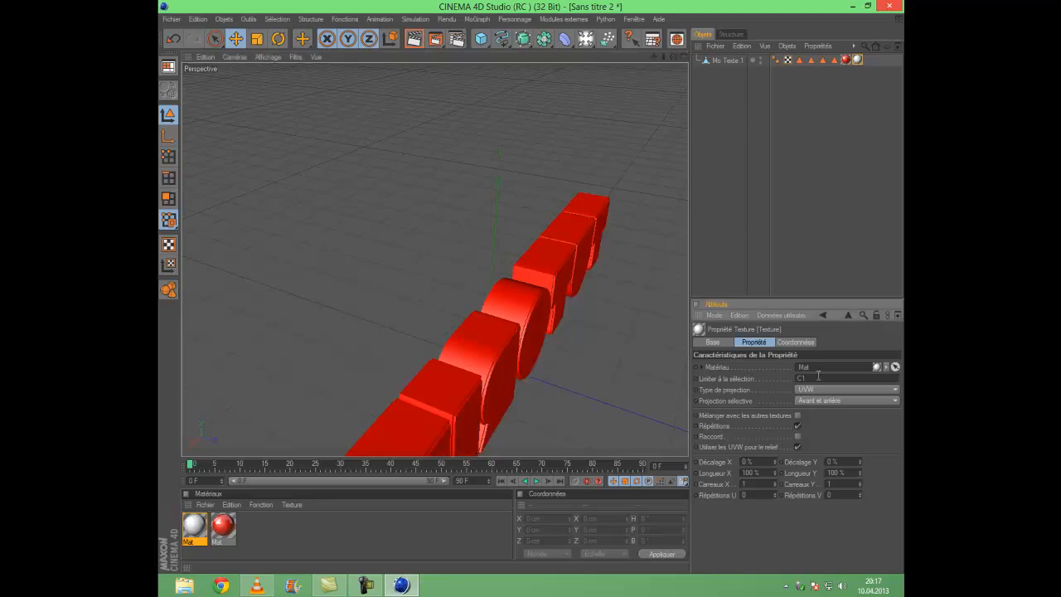
- Apply the white material to Mo Texte 1 a second time and limit this texture to the selection C2
drag(671, 57, 580, 294)
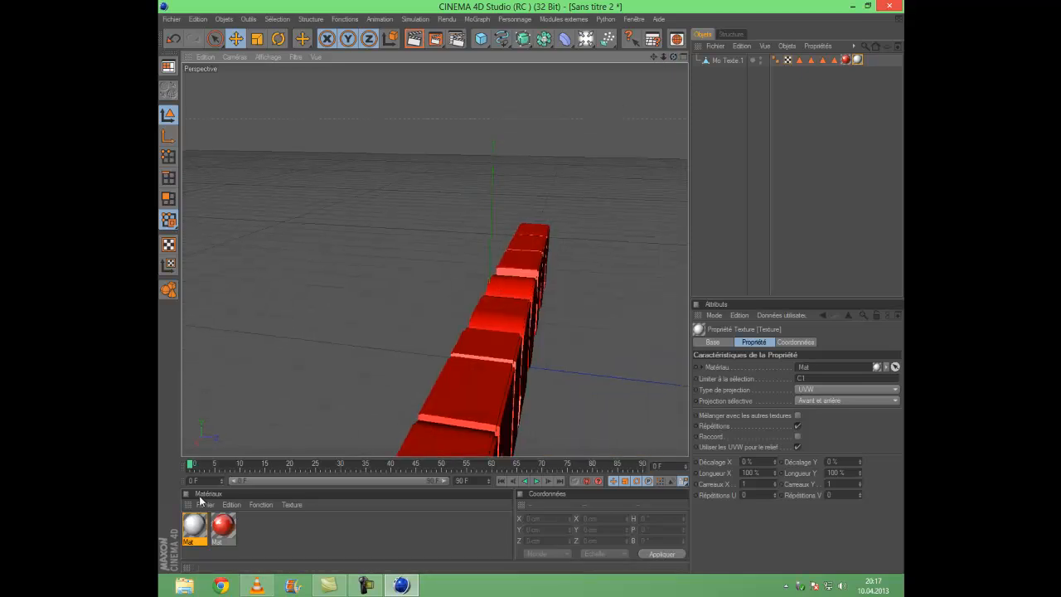
drag(199, 528, 730, 64)
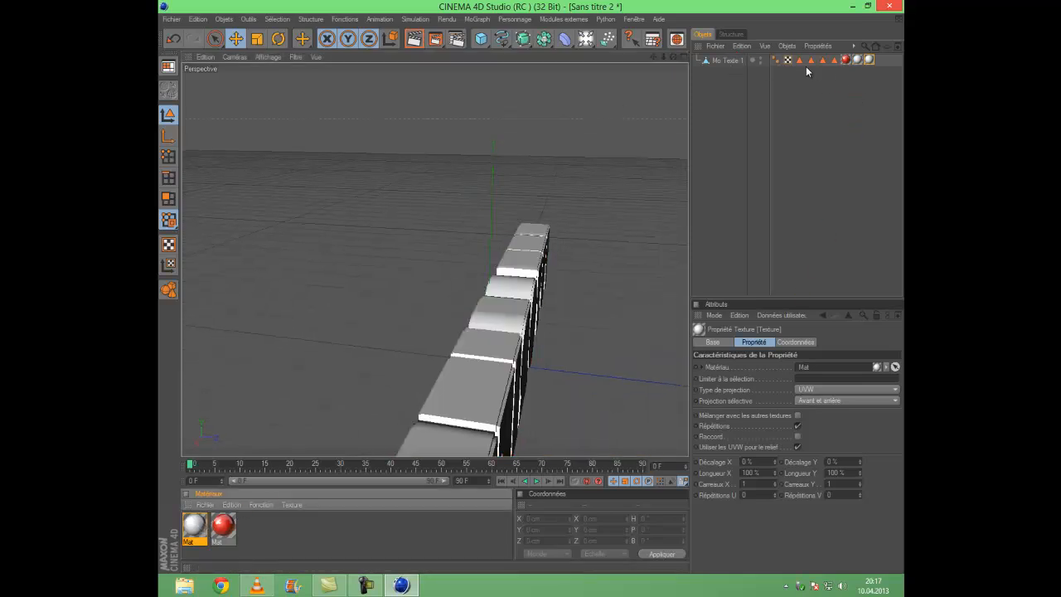
click(810, 377)
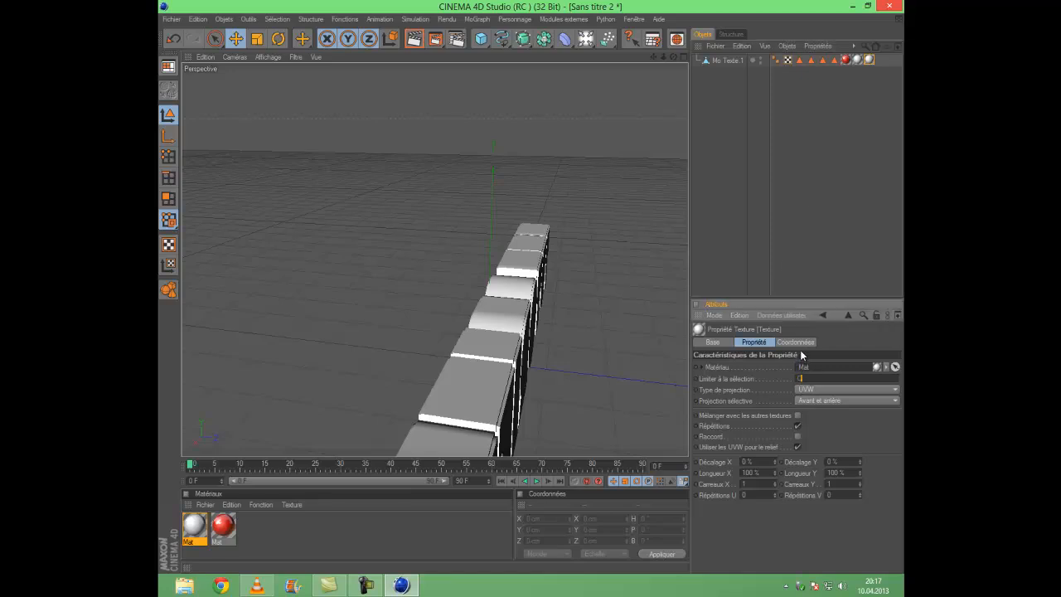
text(C2)
key(Return)
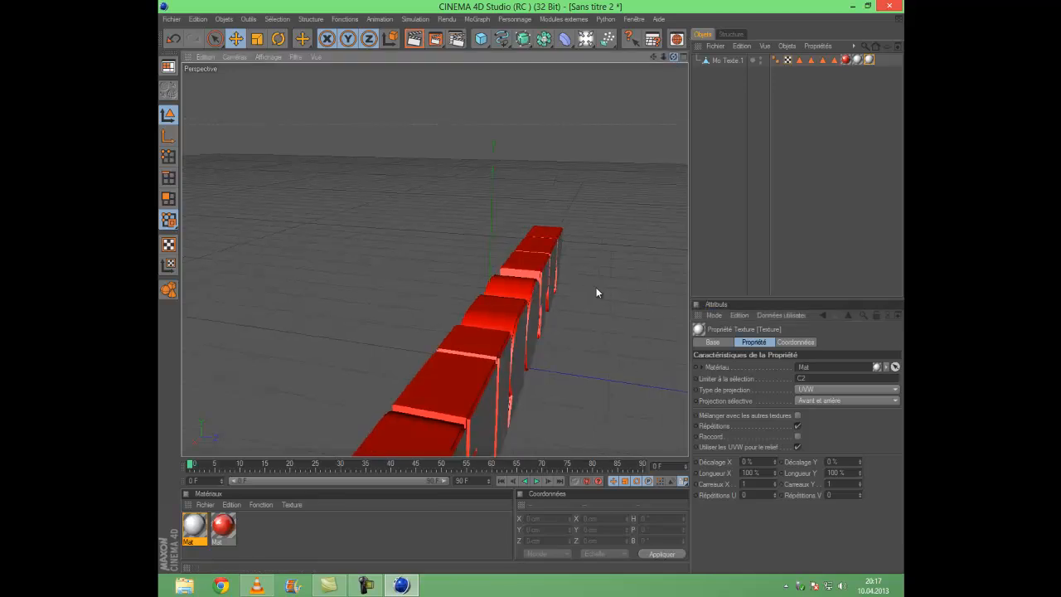
alt+drag(595, 287, 555, 278)
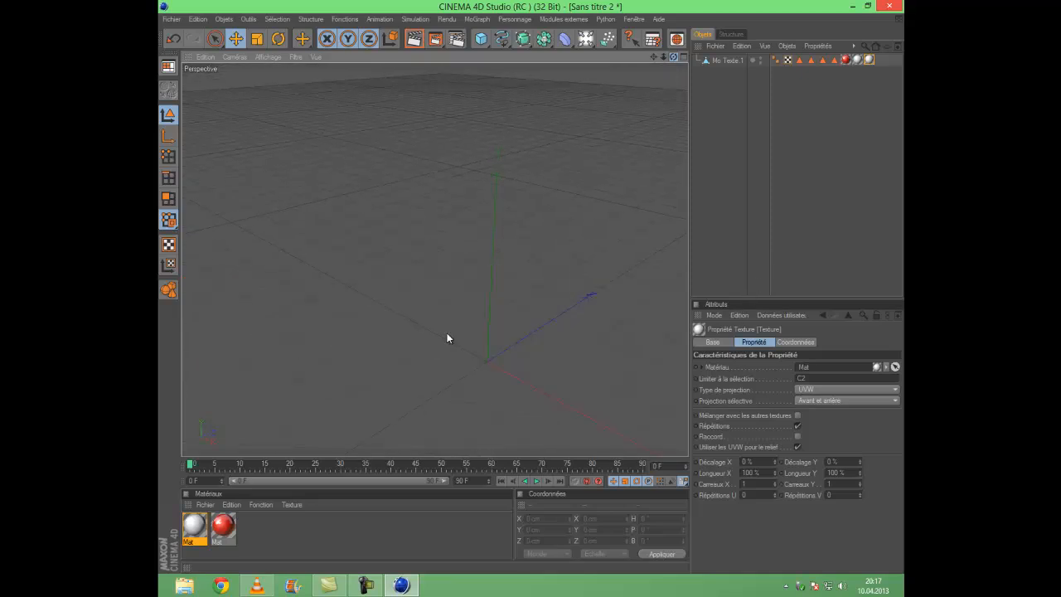
alt+drag(478, 312, 491, 292)
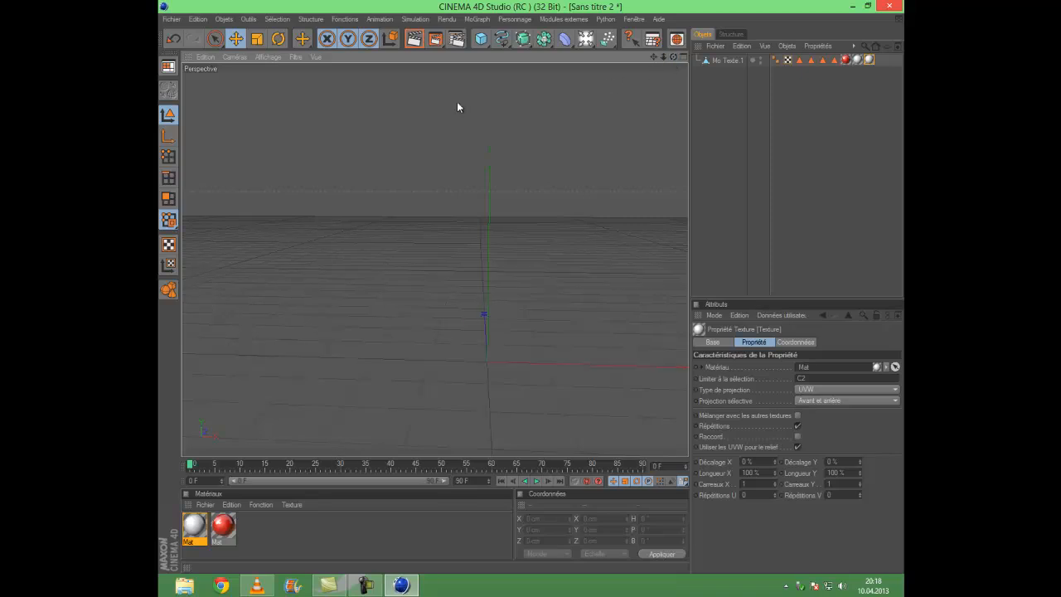
- Add a Secousses deformer to the scene
click(562, 42)
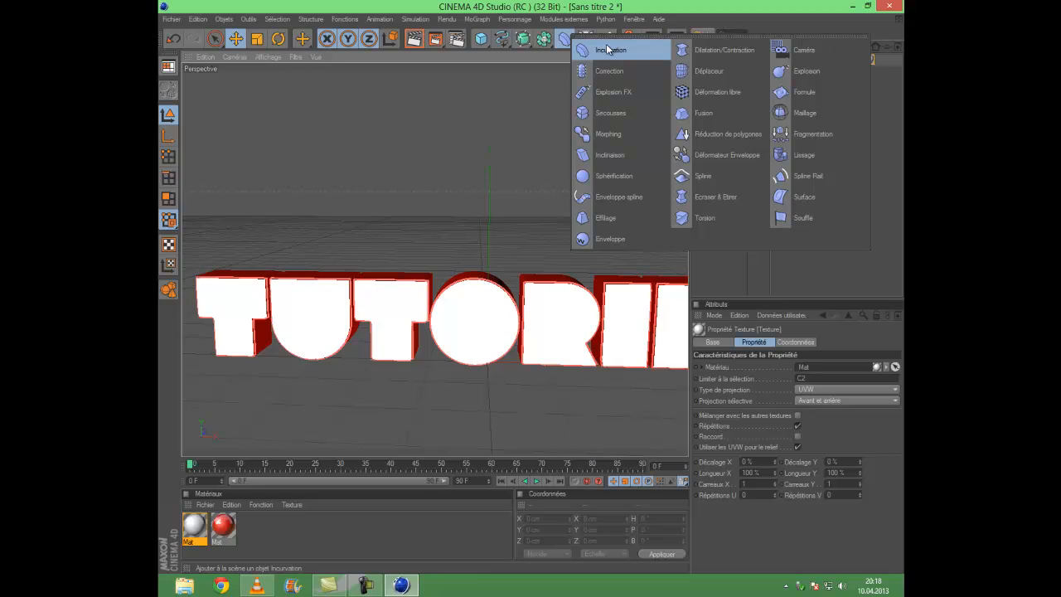
click(598, 117)
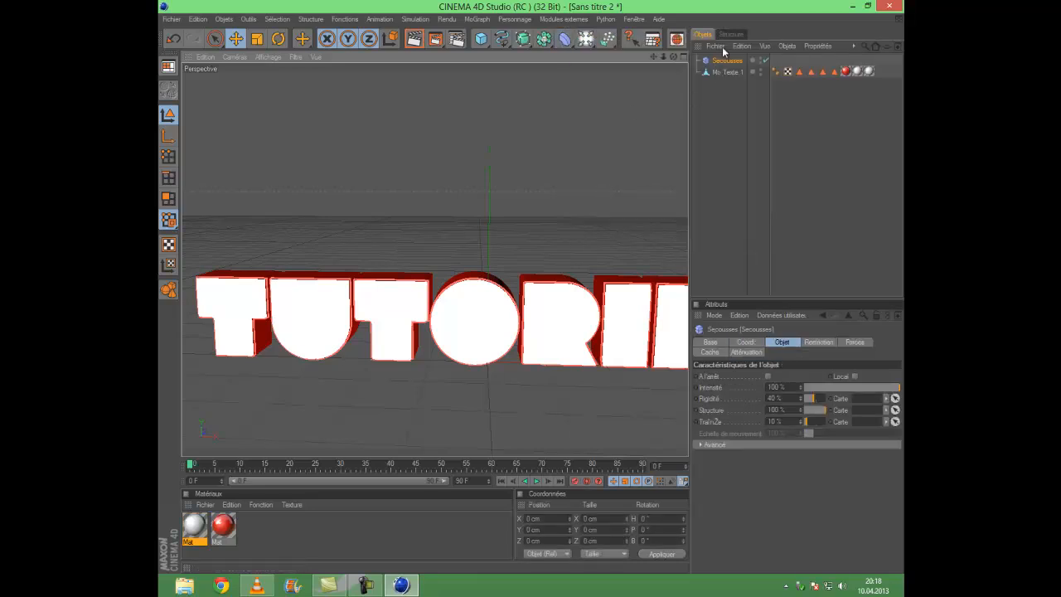
- Switch to the Preview.c4d document and examine its Secousses deformer's attenuation, cache, forces, restriction and object settings
click(634, 19)
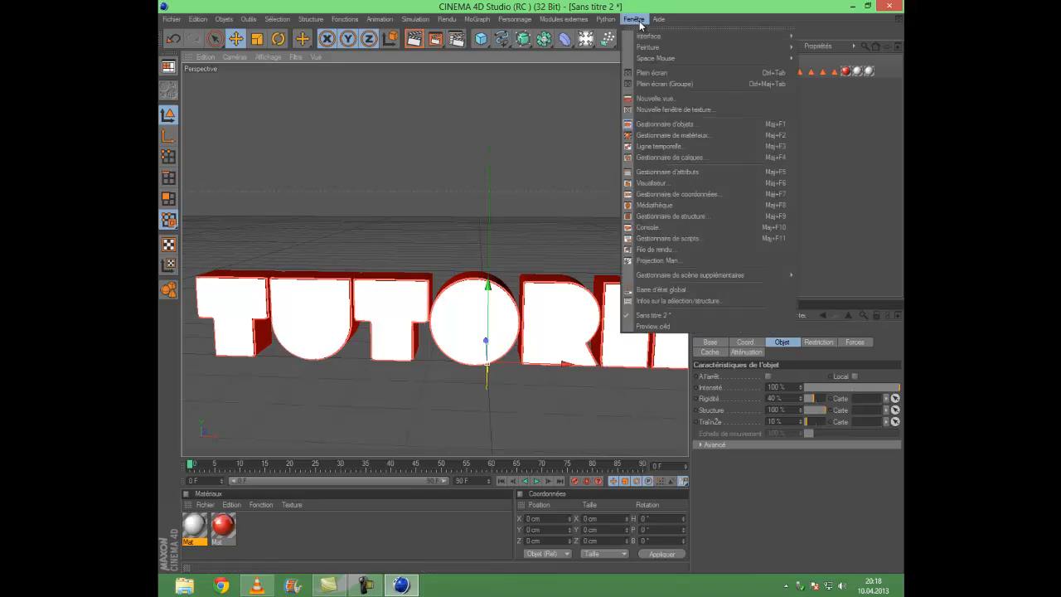
click(643, 330)
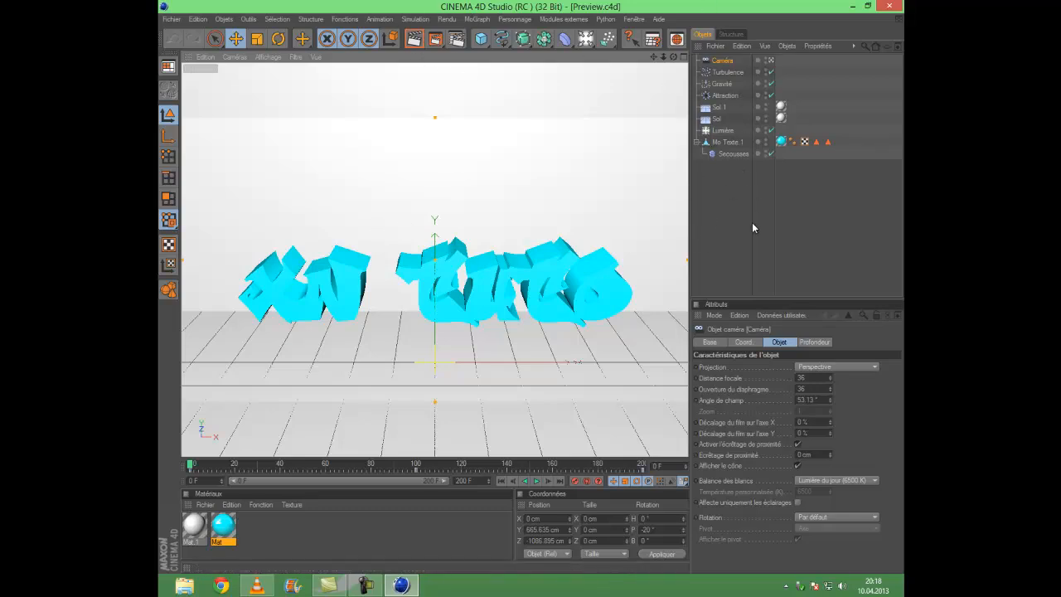
drag(736, 221, 707, 41)
click(727, 157)
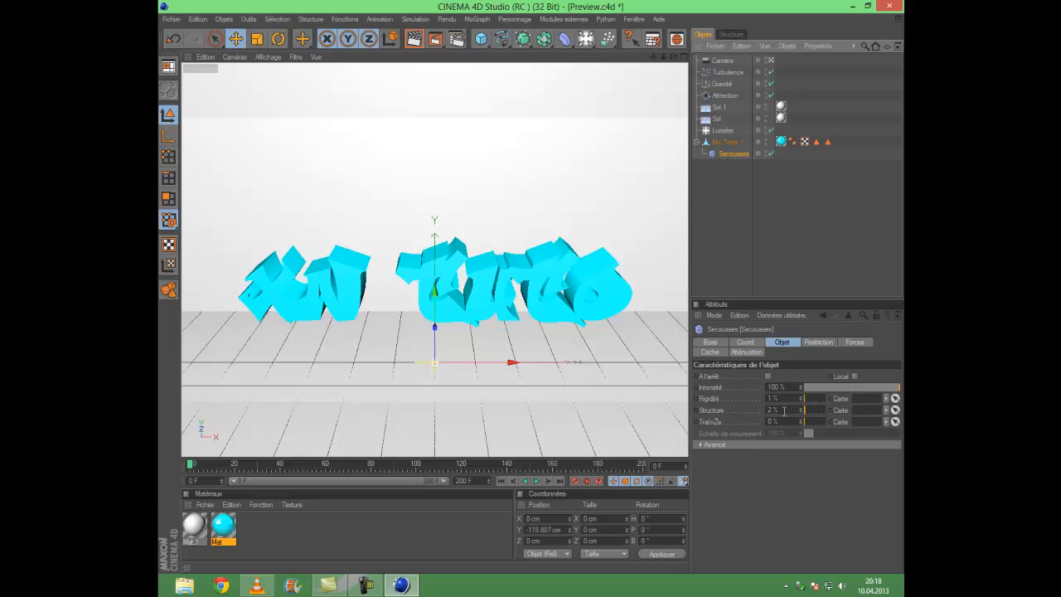
click(746, 351)
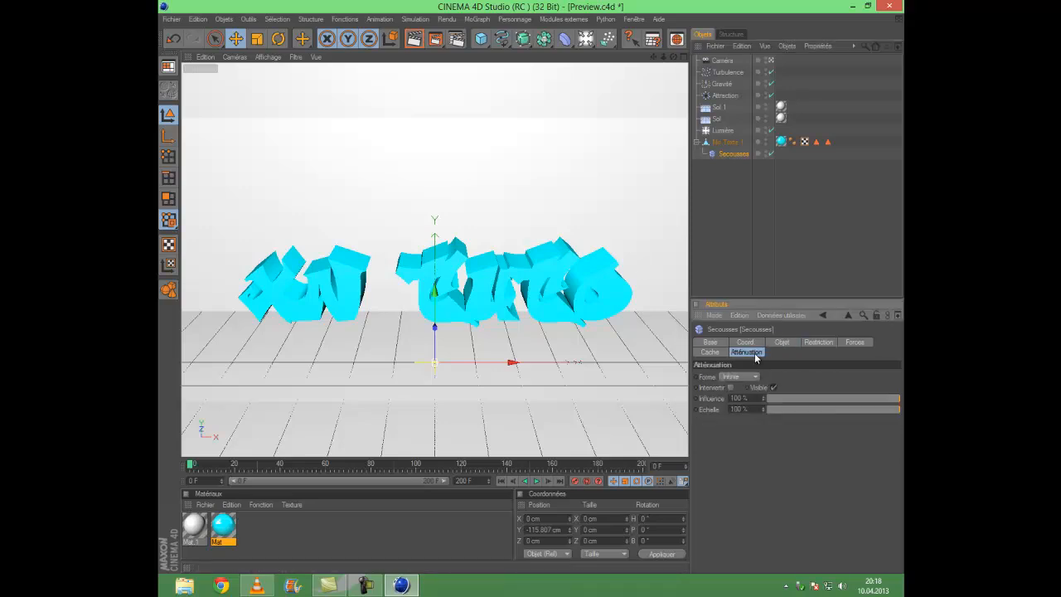
click(713, 354)
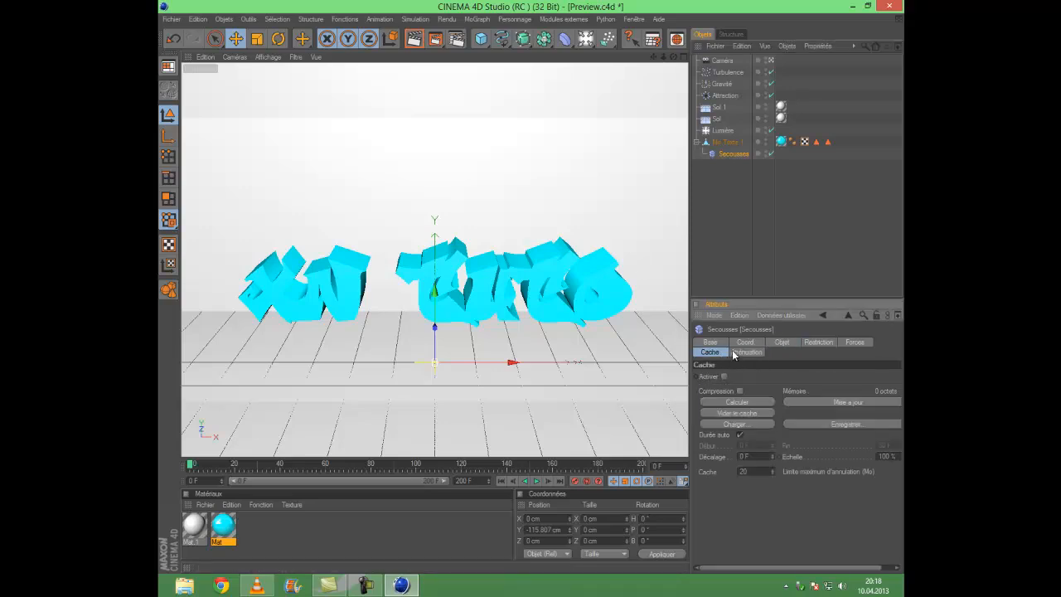
click(851, 341)
click(819, 346)
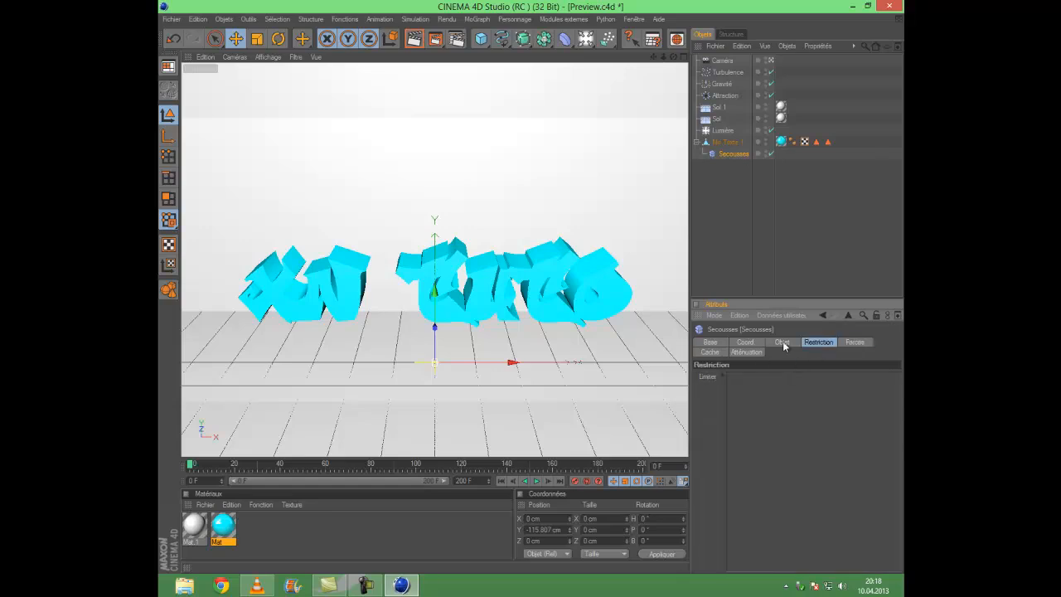
click(782, 342)
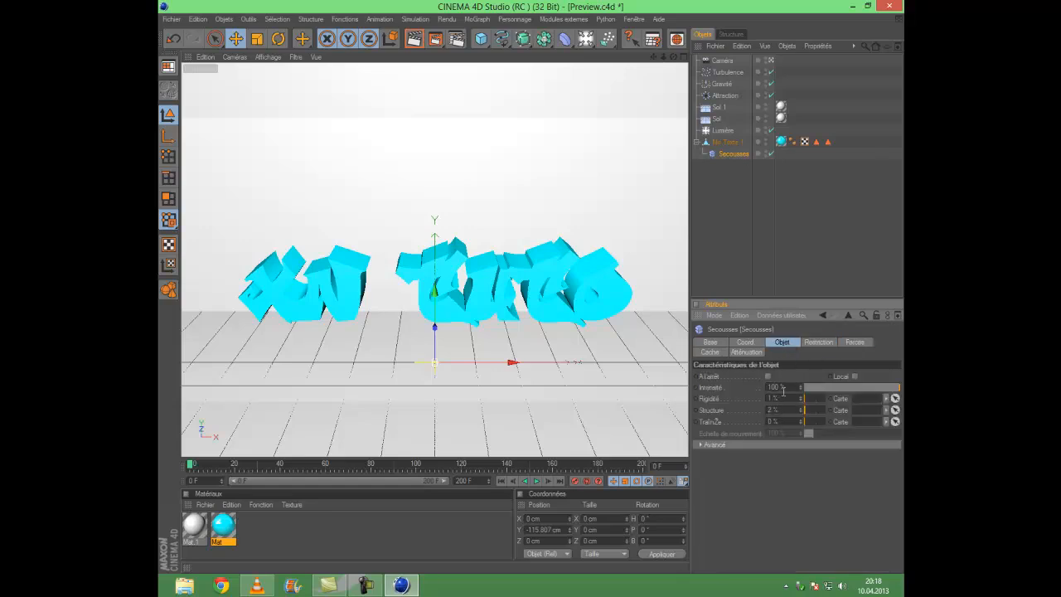
- Return to Sans titre 2 and set the Secousses deformer's Rigidité to 1 %, Structure to 2 % and Traînée to 0 %
click(634, 18)
click(651, 315)
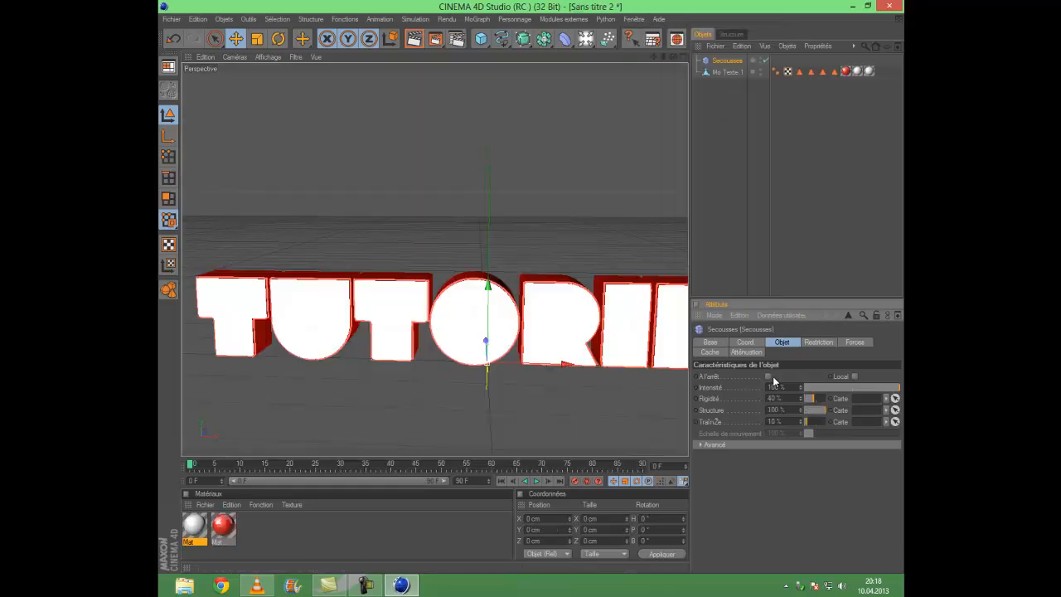
click(790, 387)
click(791, 399)
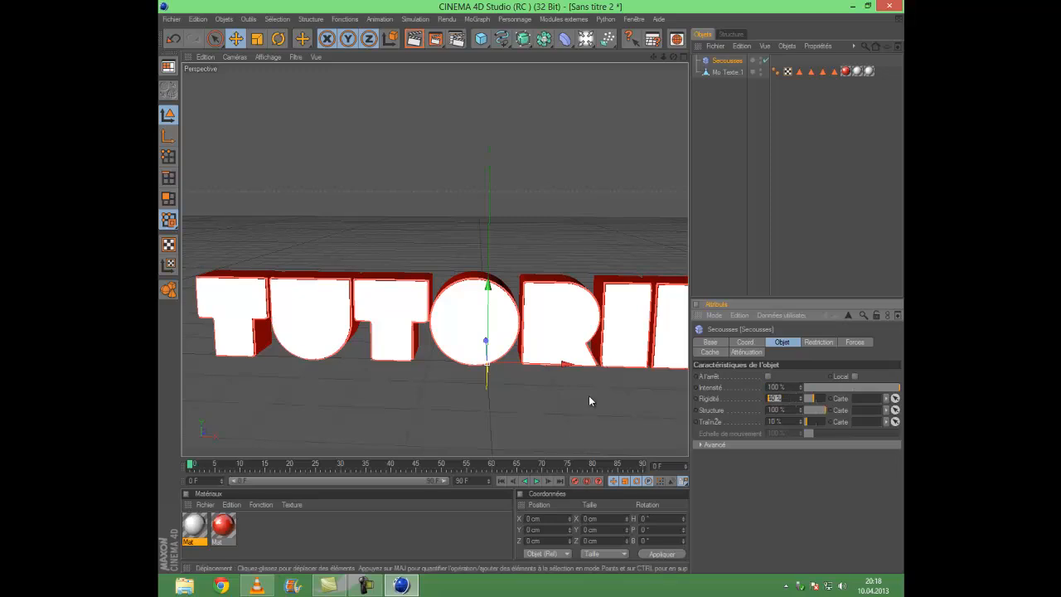
text(1)
click(789, 410)
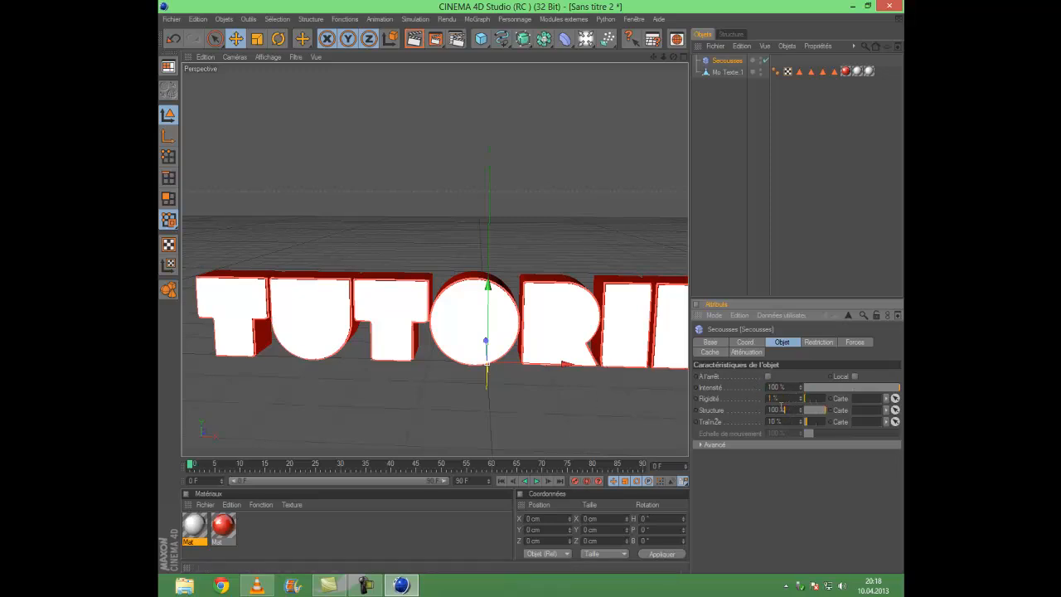
text(2)
click(771, 421)
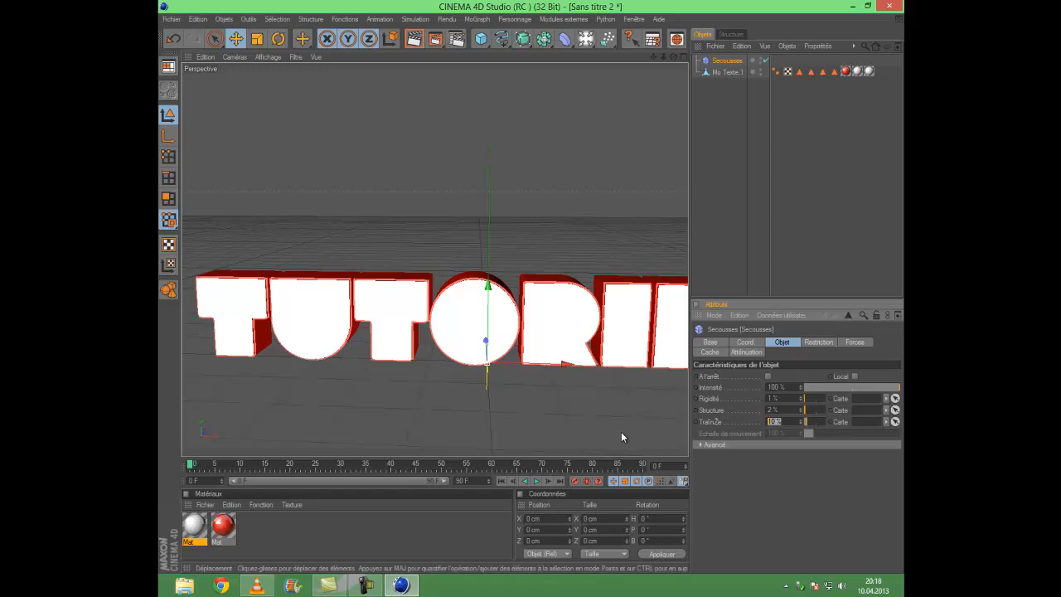
text(0)
key(Return)
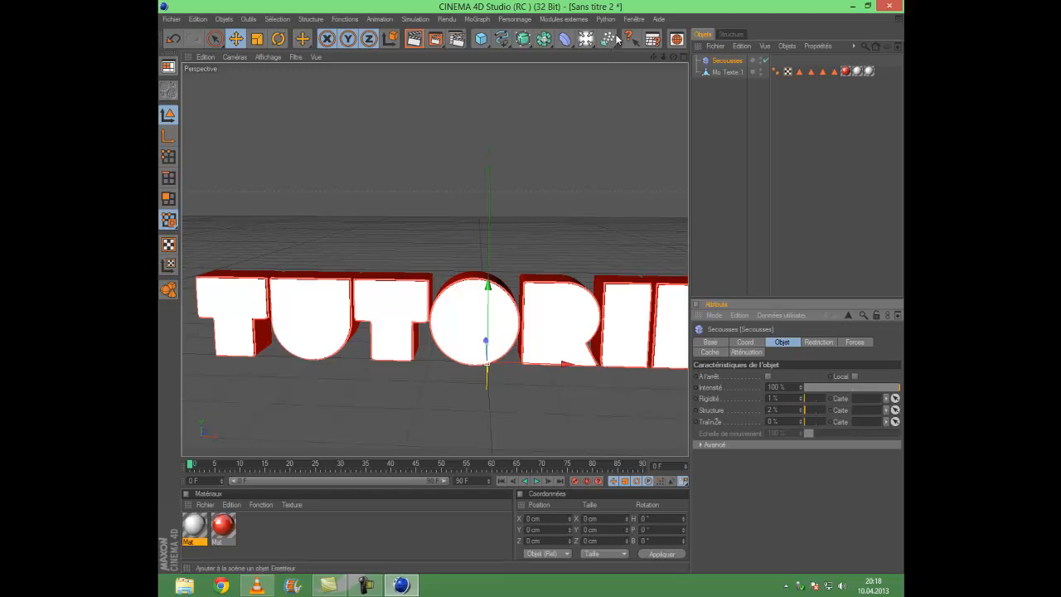
- Add the Attraction, Gravité and Turbulence particle forces to the scene
drag(609, 37, 711, 50)
drag(609, 43, 762, 75)
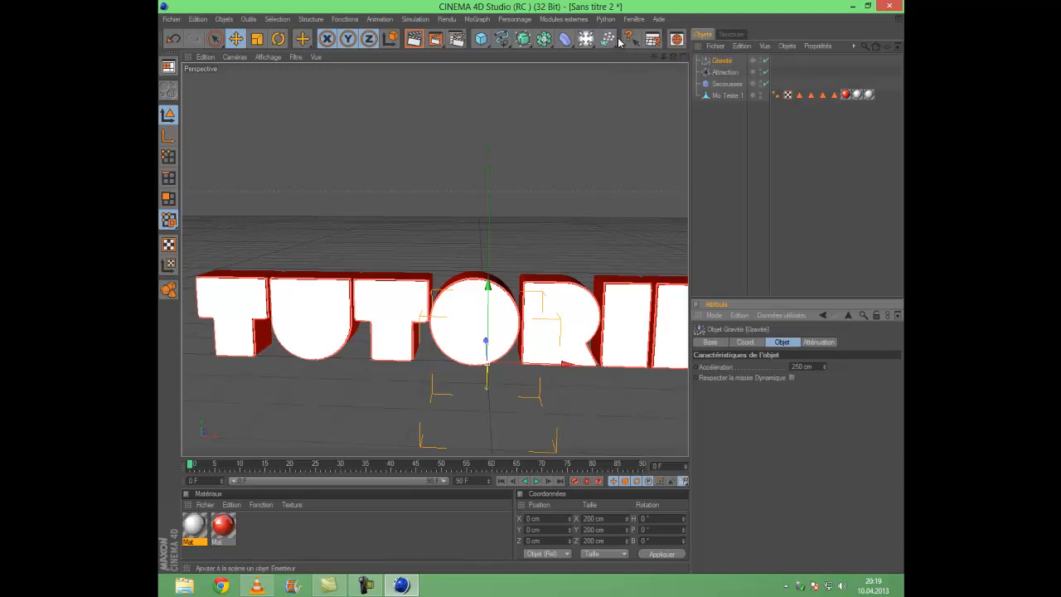
drag(606, 38, 707, 94)
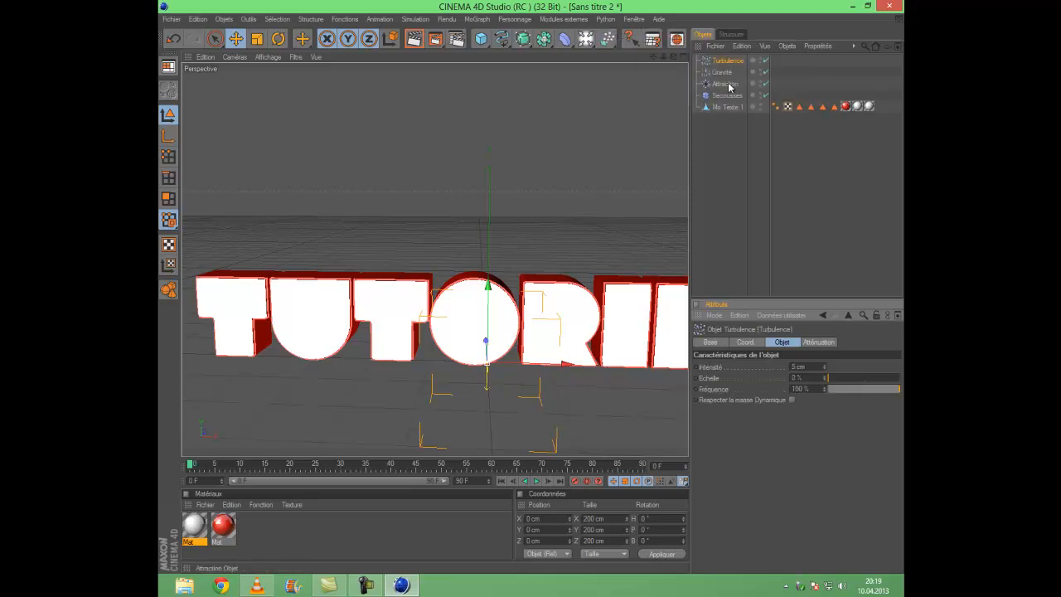
- Set the Attraction object's Intensité to -500 and its Vitesse maximum to 2000
click(728, 84)
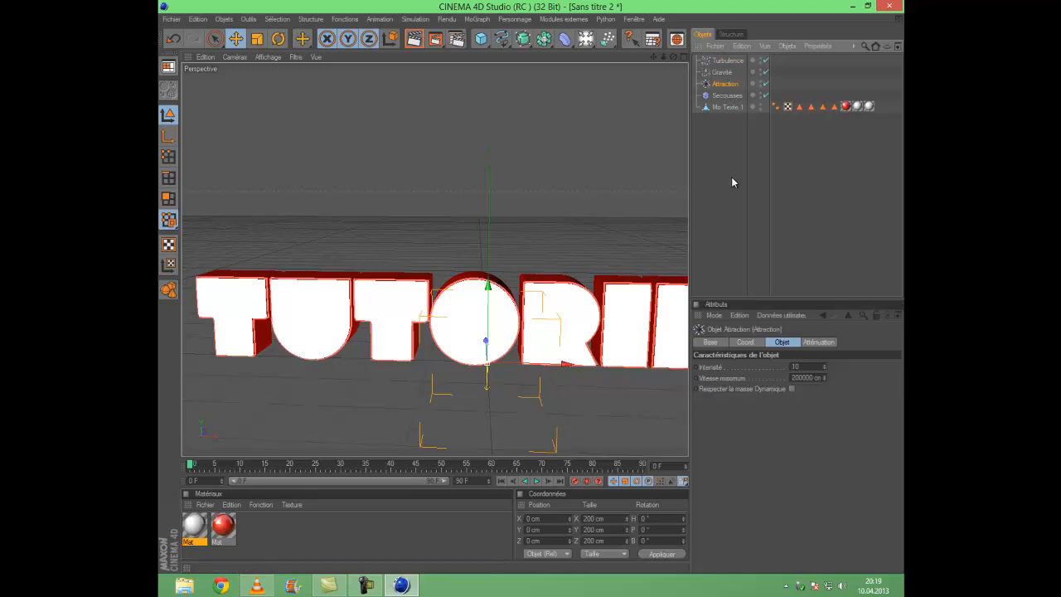
click(810, 367)
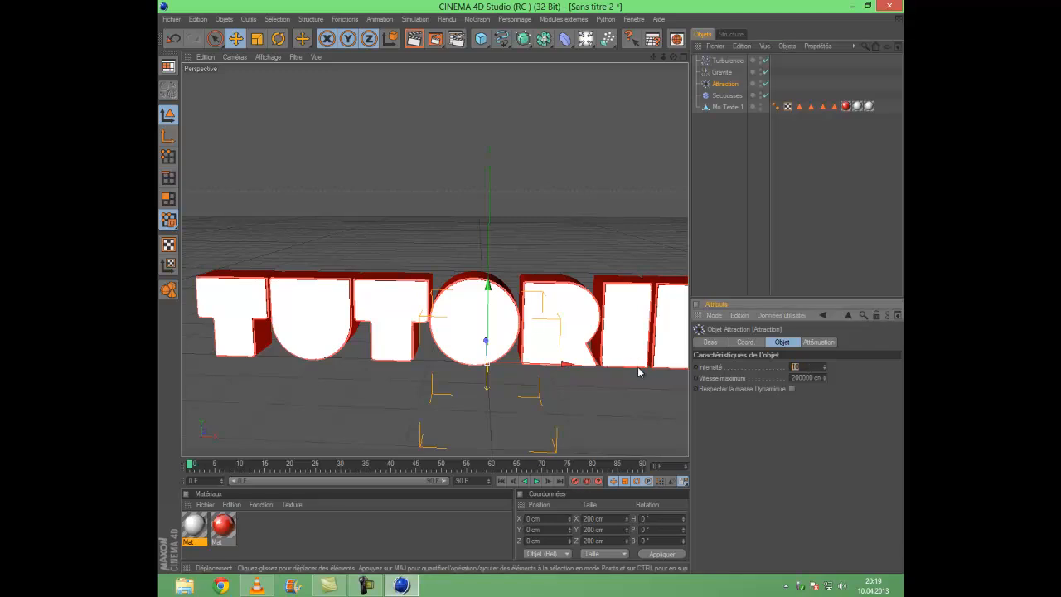
text(-500)
double_click(812, 377)
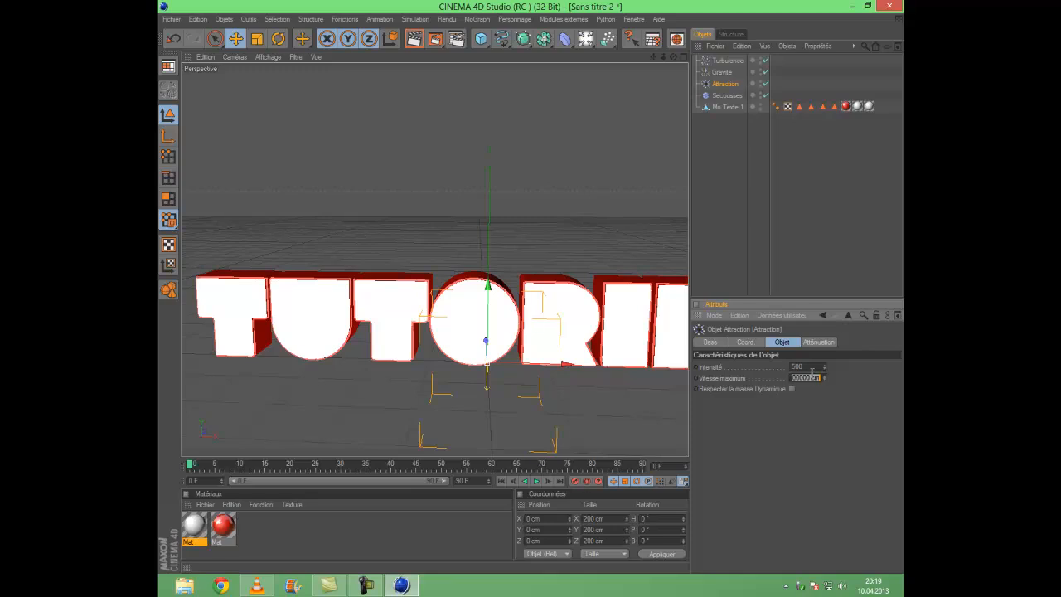
text(2000)
mouse_move(820, 377)
mouse_down()
mouse_move(792, 378)
mouse_move(817, 370)
mouse_up()
click(817, 342)
click(779, 342)
- Check the Gravité setting in Preview.c4d, and set the Gravité object's Accélération in Sans titre 2 to 150 cm
click(720, 72)
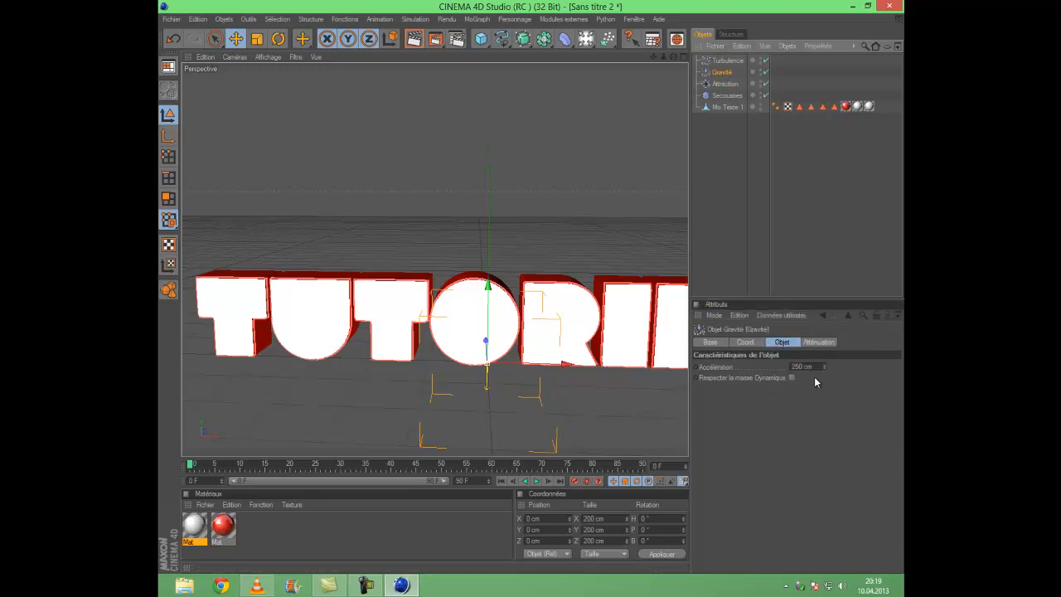
click(633, 19)
click(670, 323)
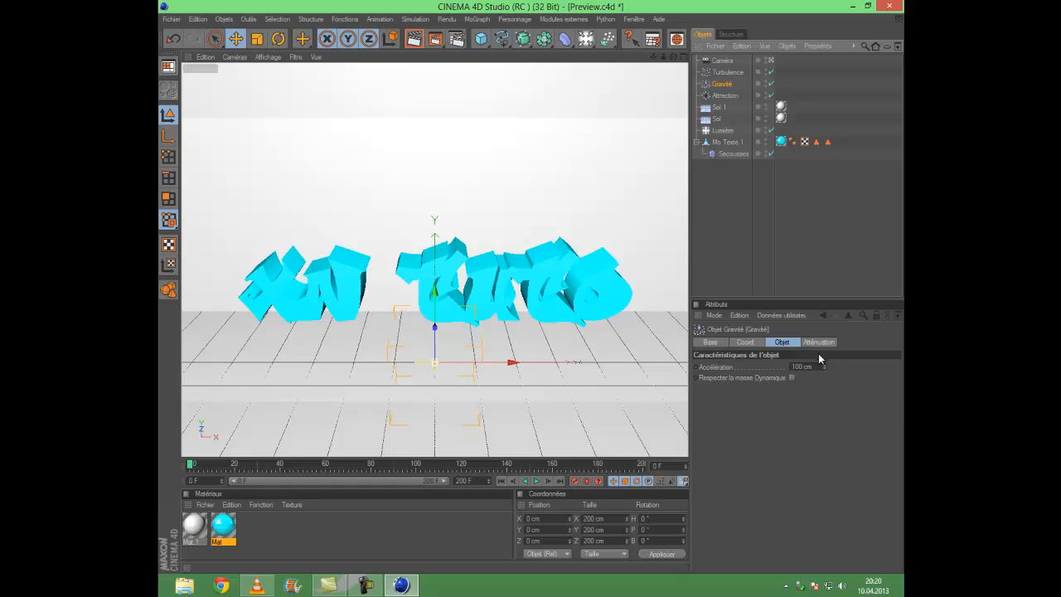
click(633, 19)
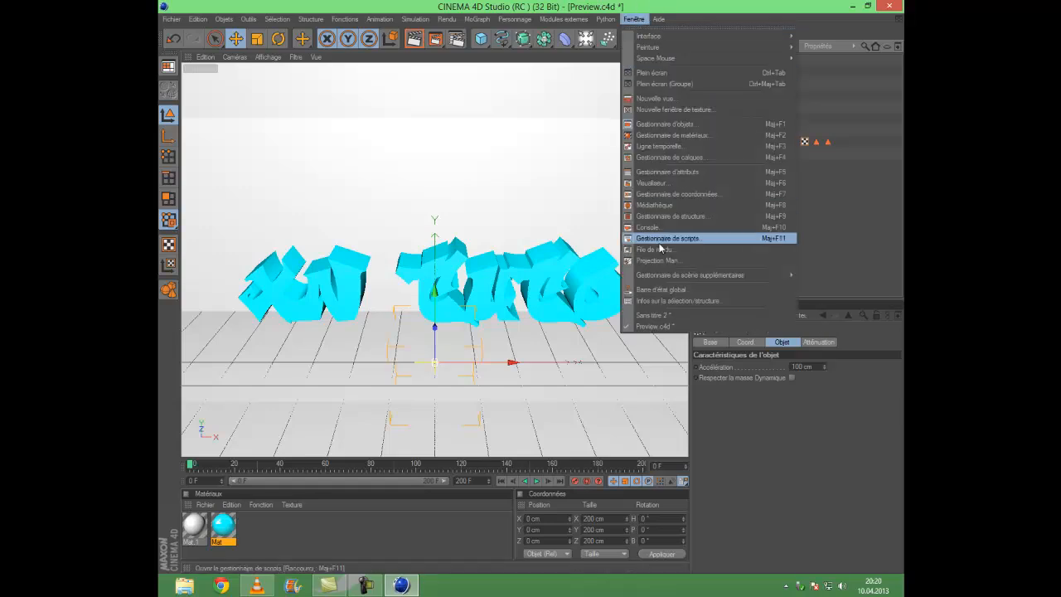
click(665, 320)
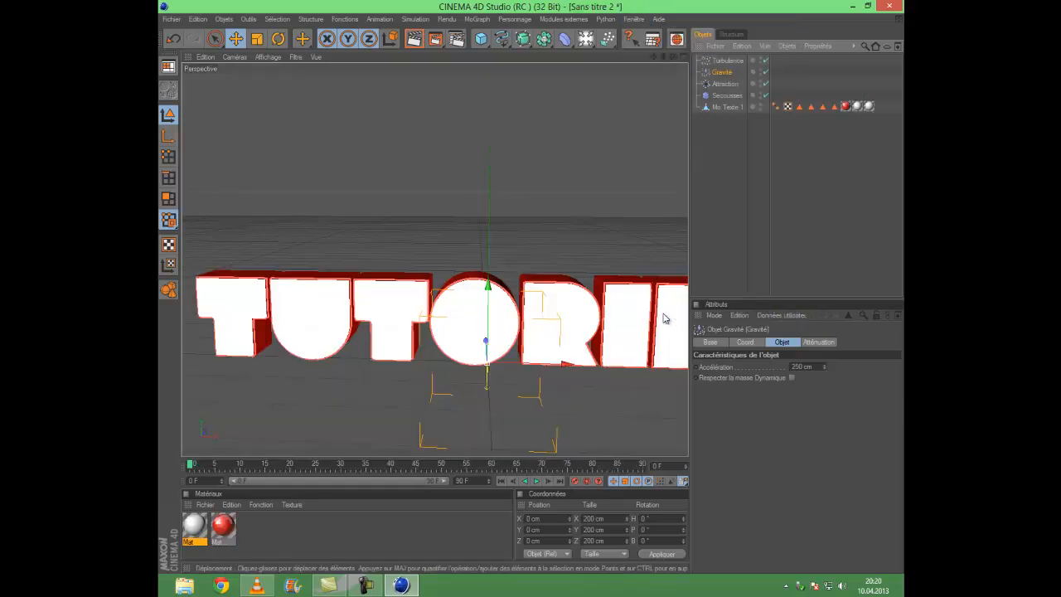
double_click(818, 366)
text(15)
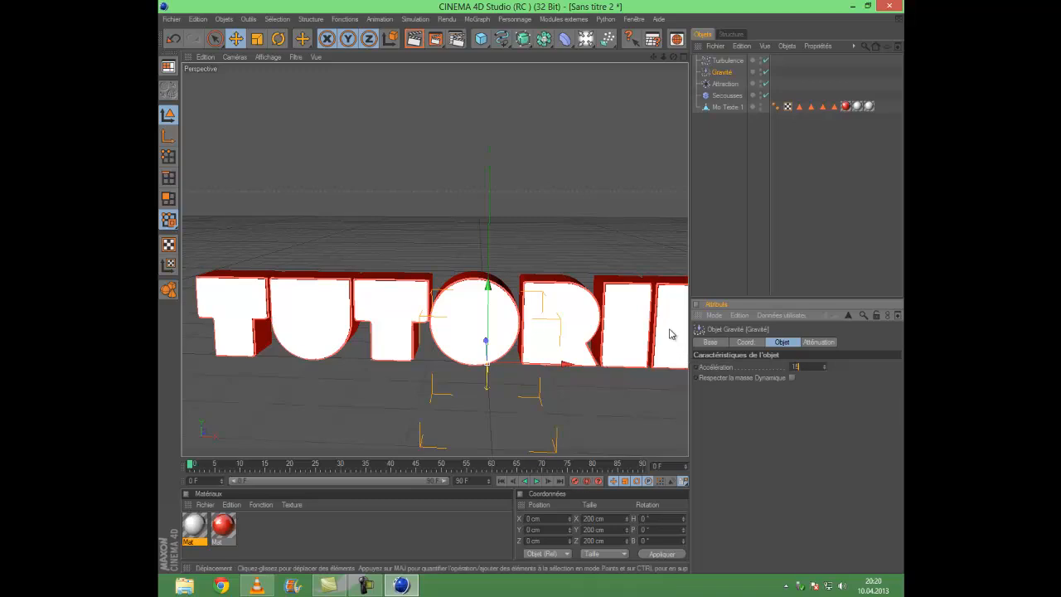
text(0)
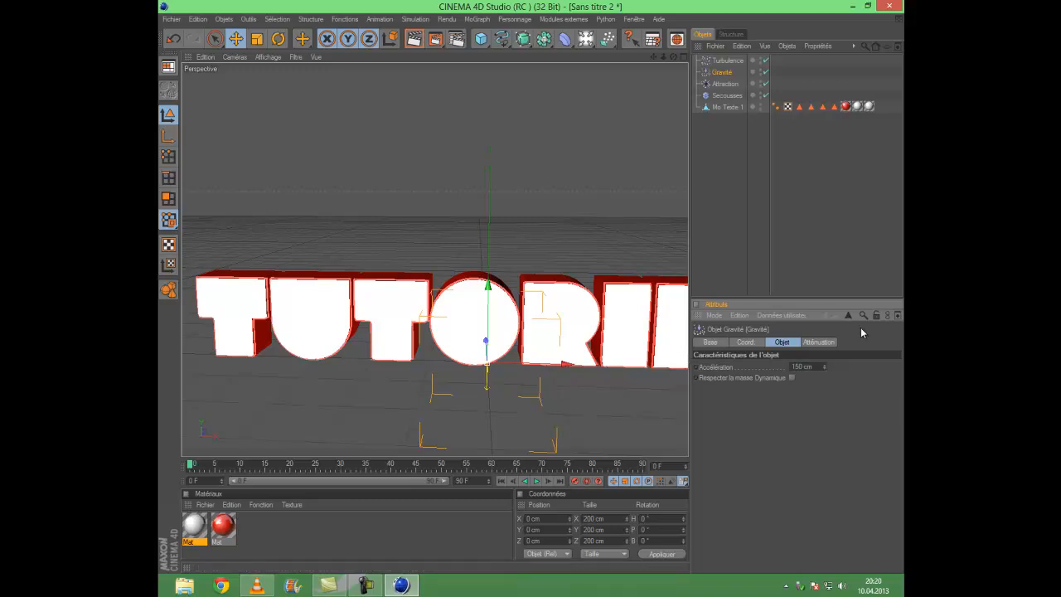
click(729, 60)
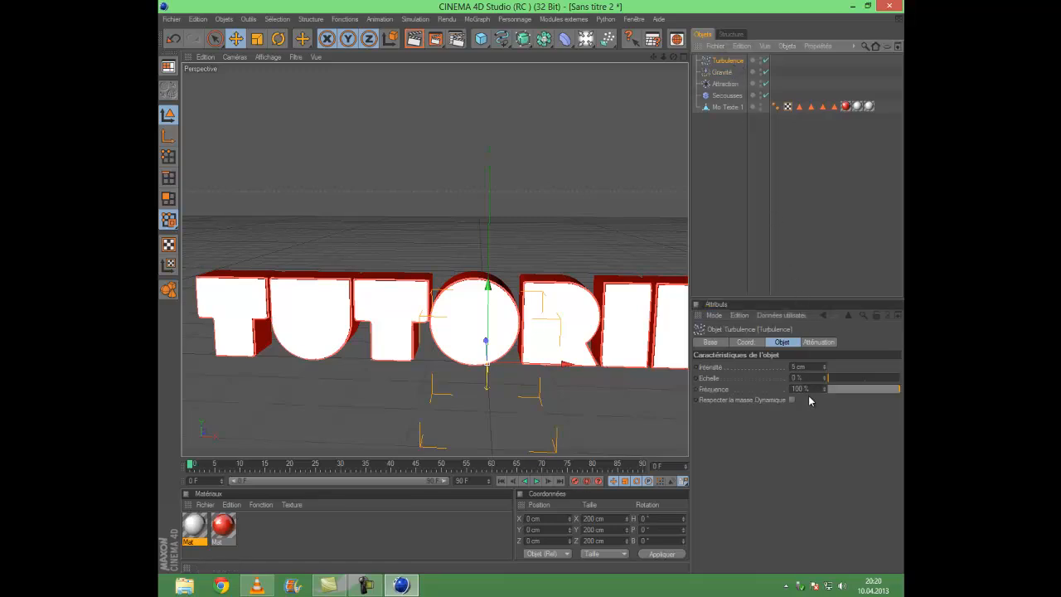
click(725, 72)
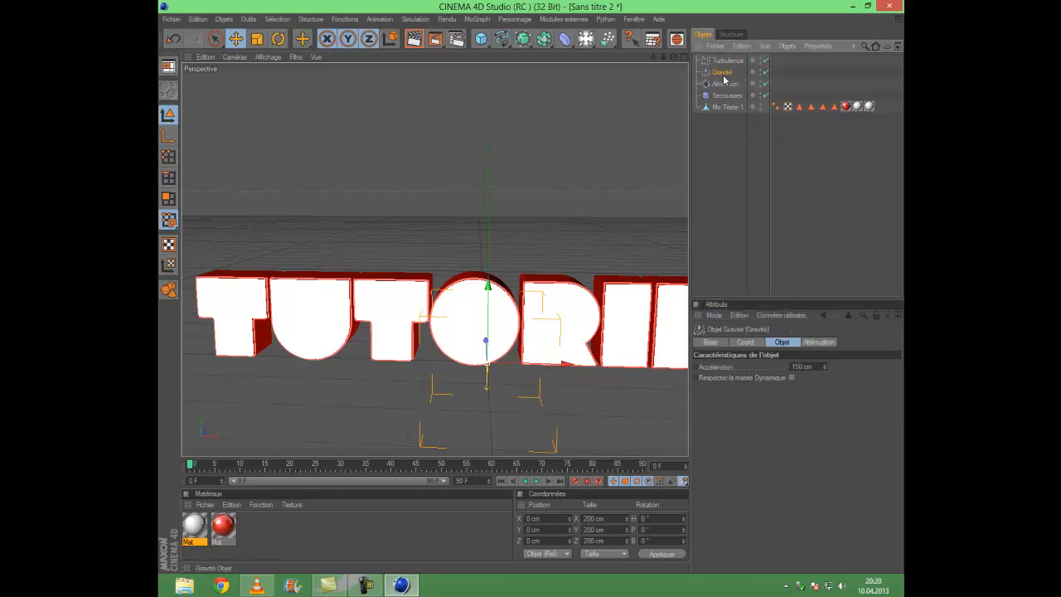
click(726, 72)
click(727, 60)
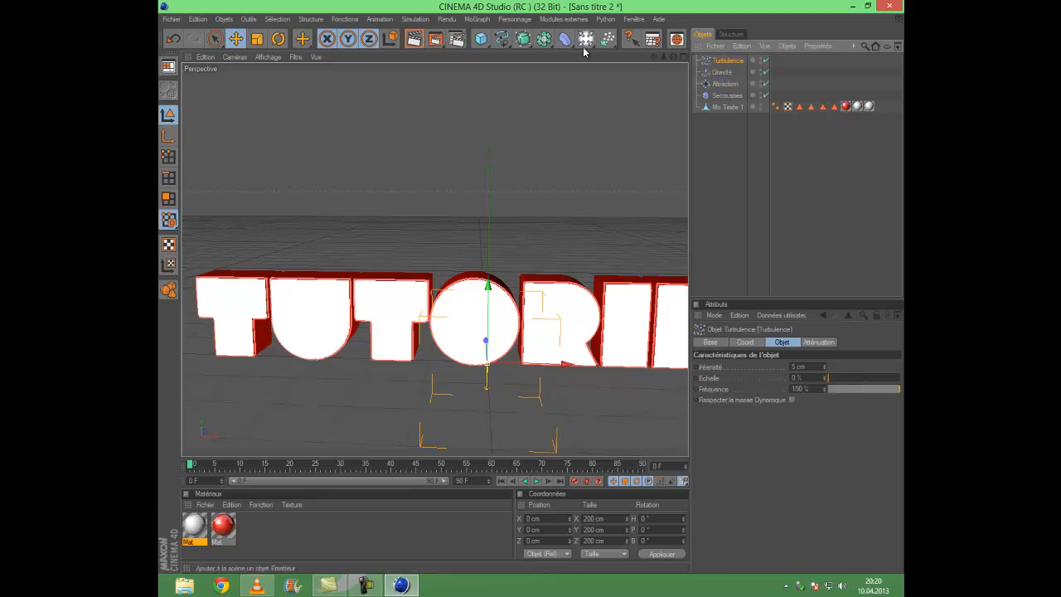
- Set the Secousses deformer's advanced Ressorts to 0 and Itérations to 20 in Sans titre 2, using Preview.c4d as reference
click(725, 95)
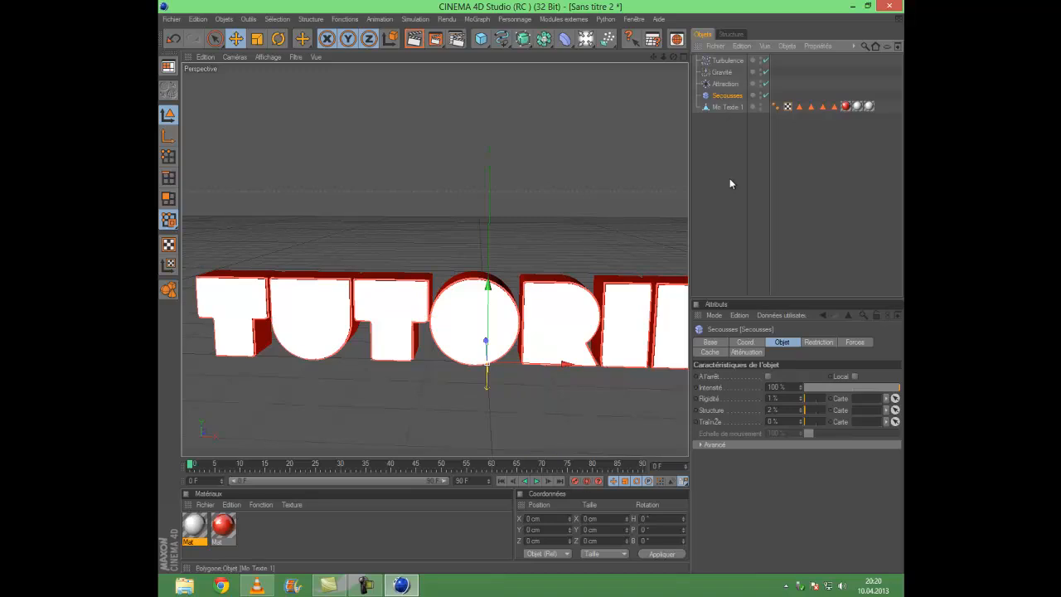
click(711, 445)
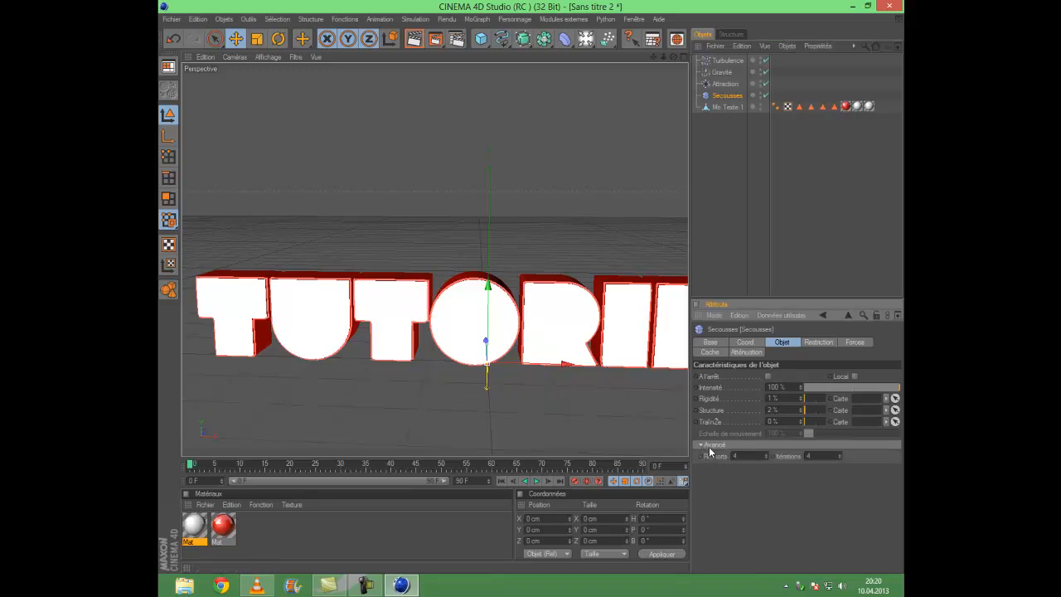
click(634, 19)
click(714, 325)
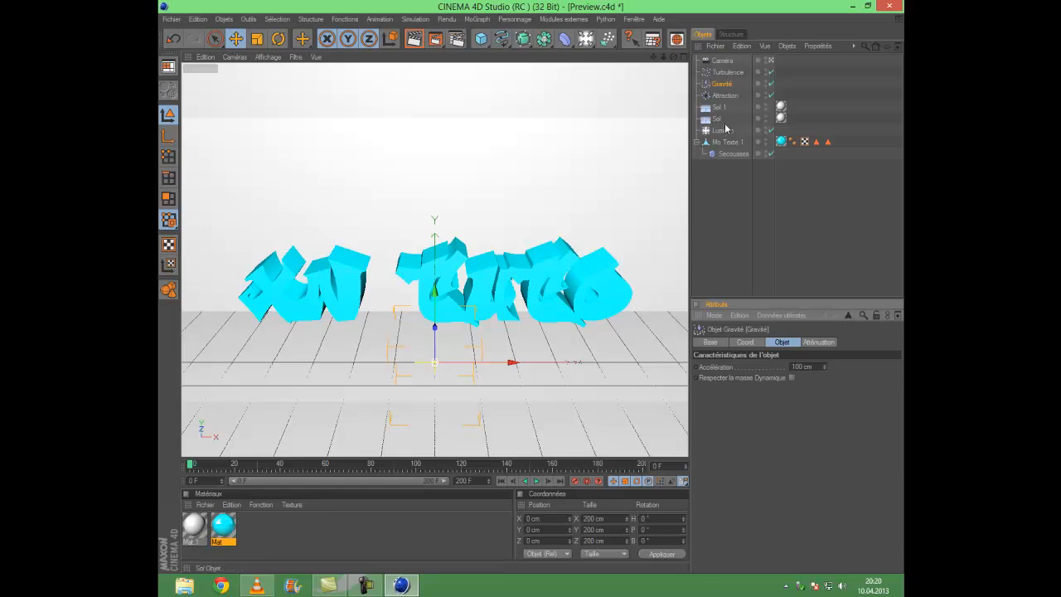
click(730, 153)
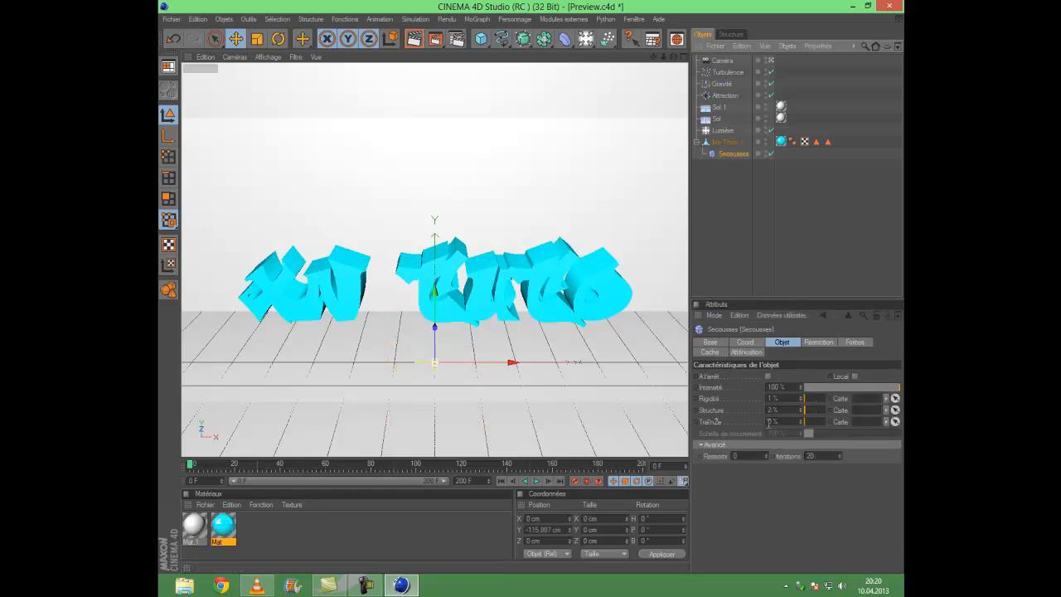
click(740, 455)
key(Tab)
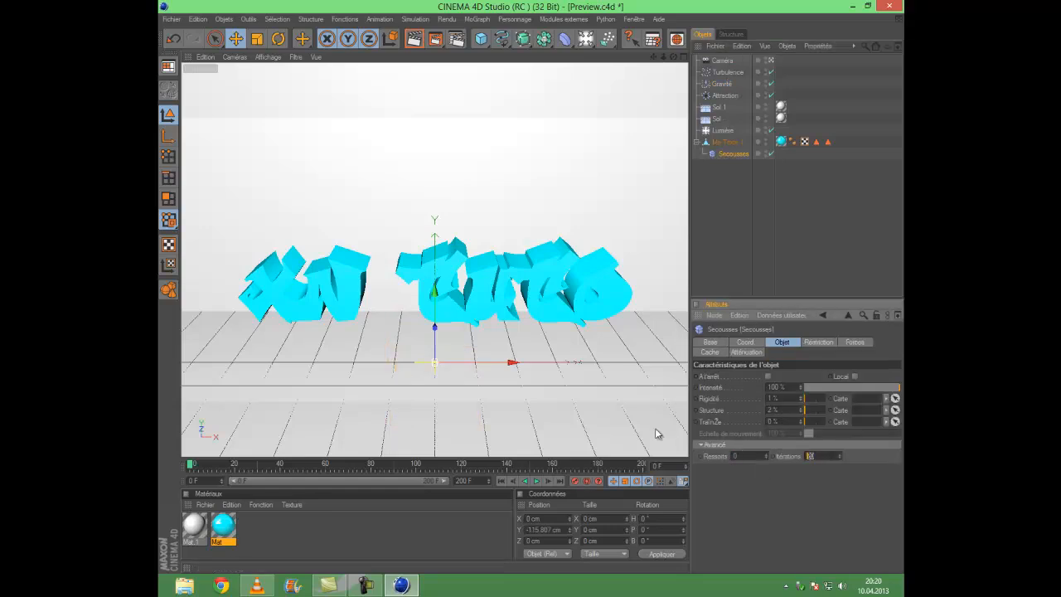
click(634, 18)
click(661, 320)
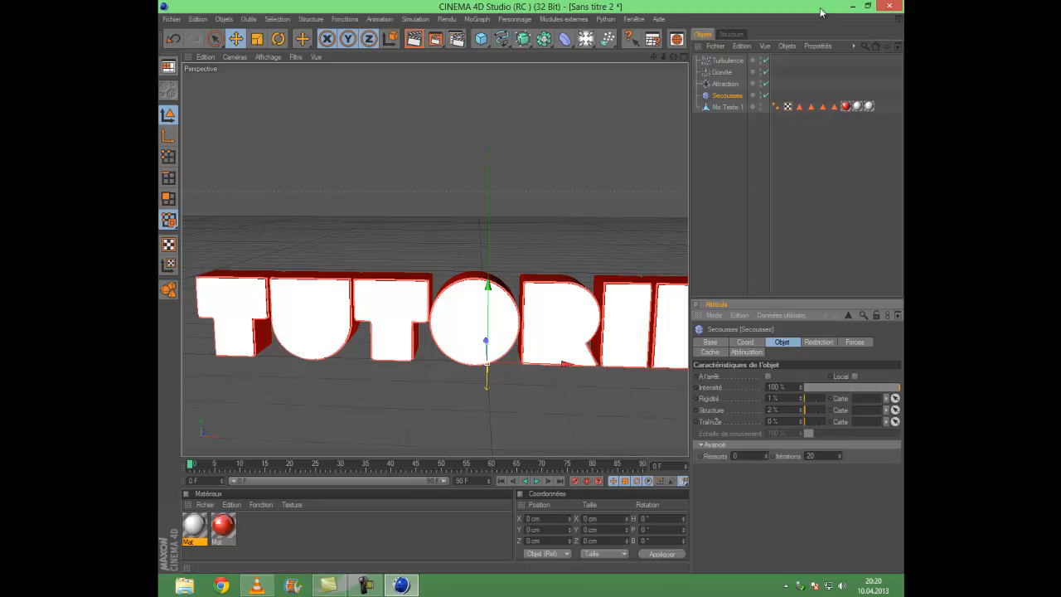
- Set the Turbulence object's Intensité to 50 cm and Échelle to 100 % in Sans titre 2, using Preview.c4d as reference
click(833, 62)
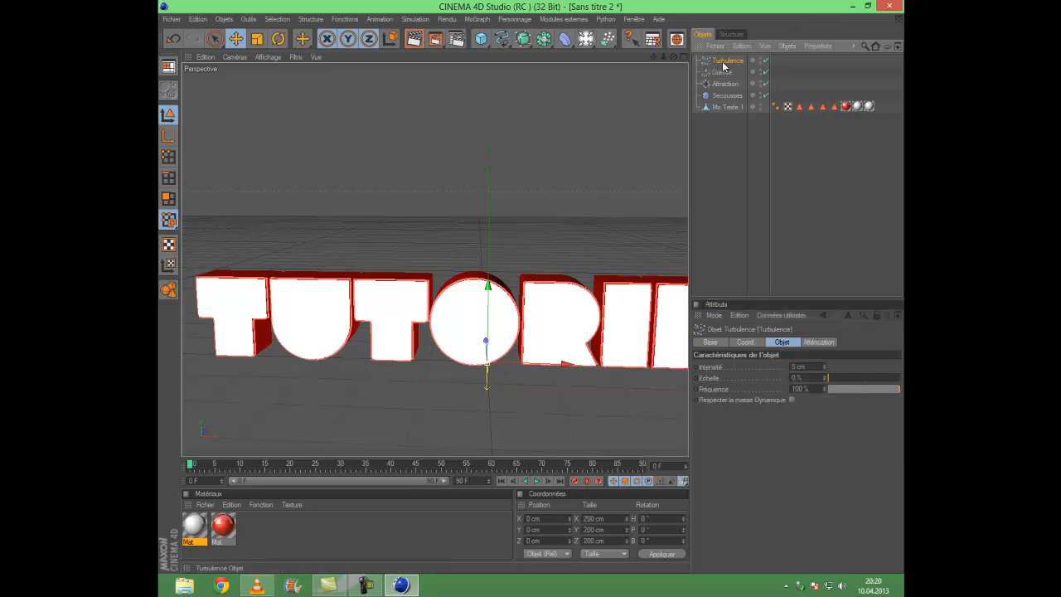
click(635, 18)
click(658, 327)
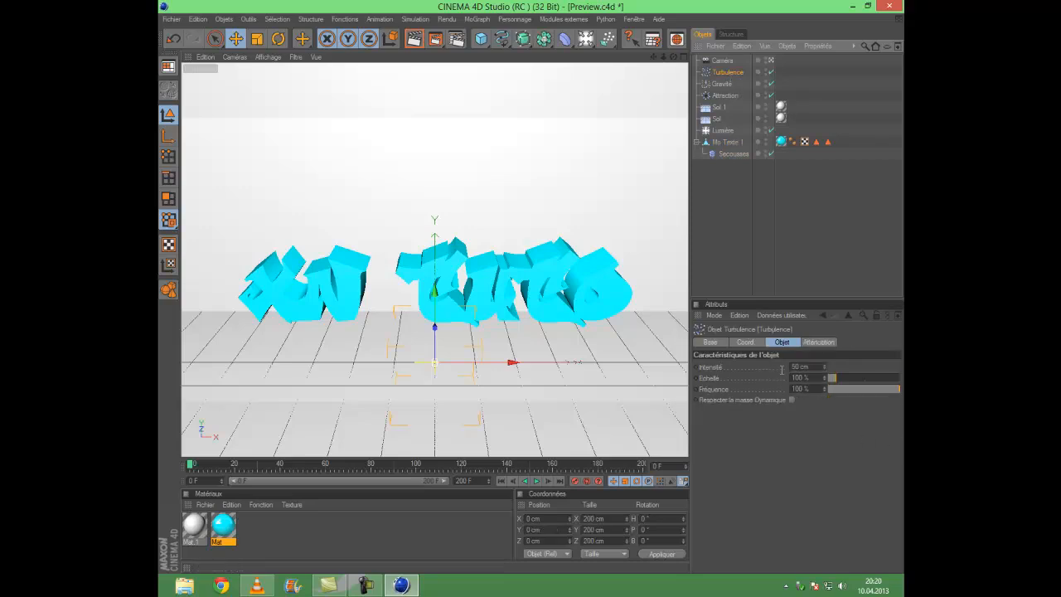
click(642, 19)
click(653, 315)
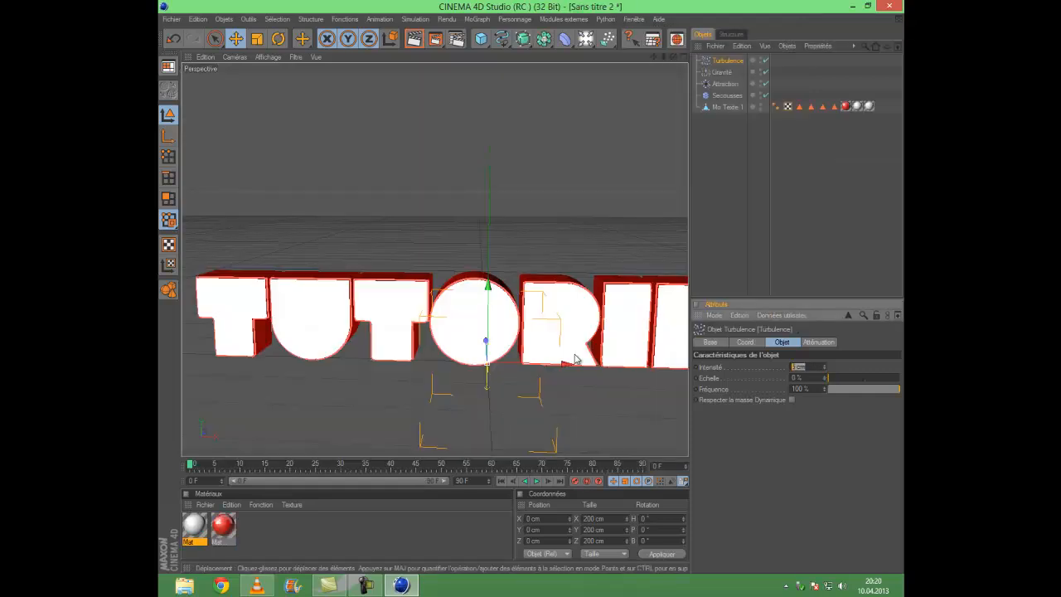
key(Tab)
key(Return)
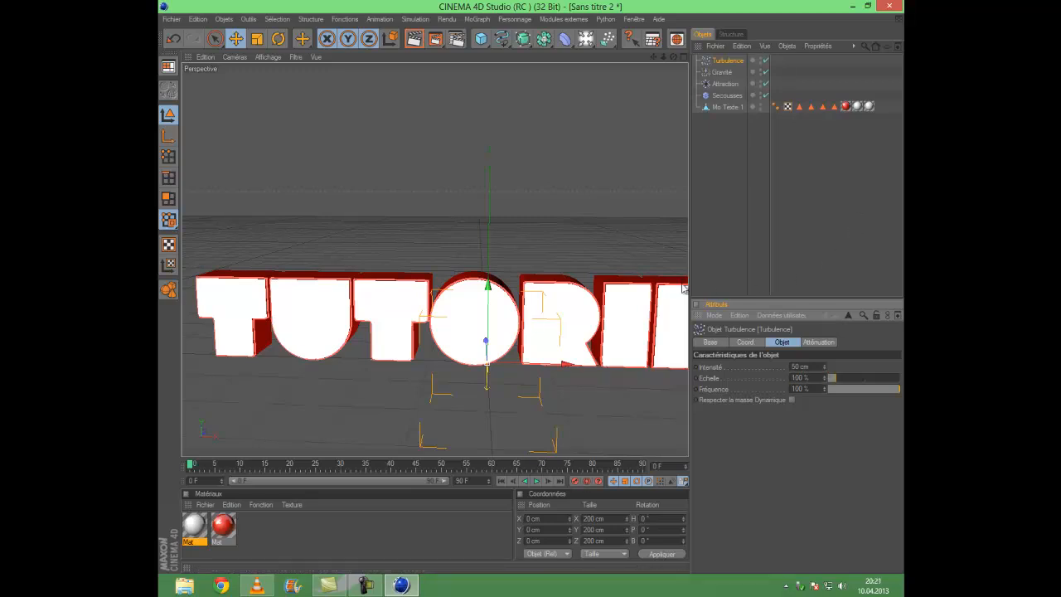
- Play the animation briefly to test the text's movement, and return to frame 0
click(536, 481)
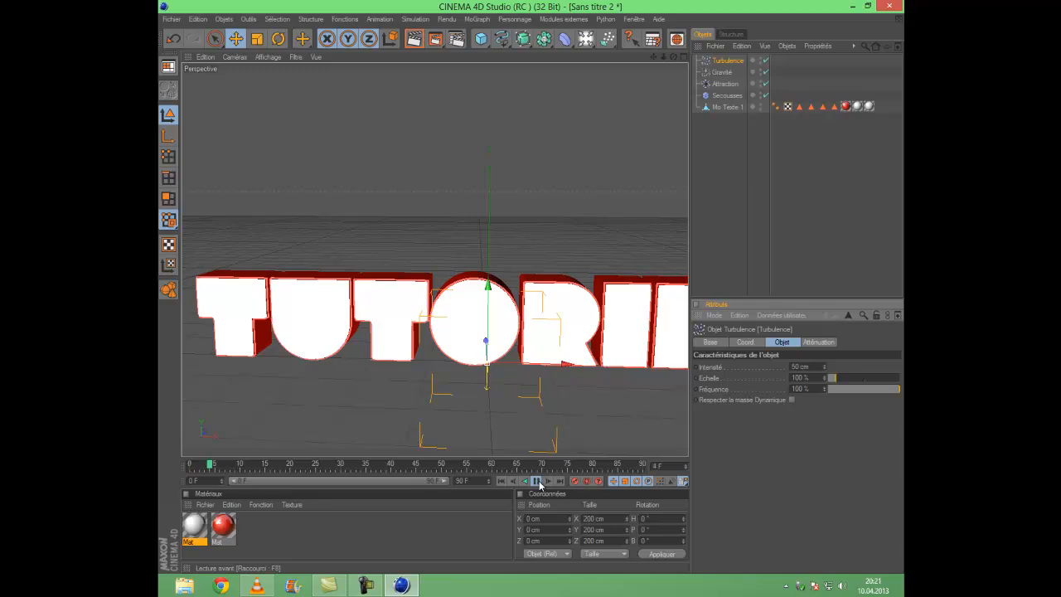
click(538, 481)
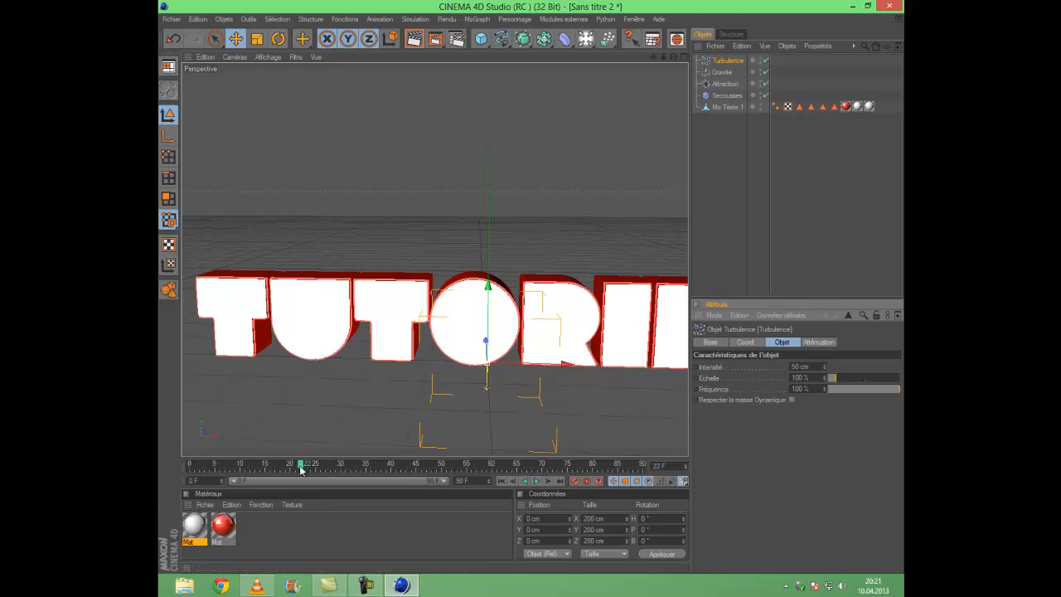
drag(301, 467, 157, 466)
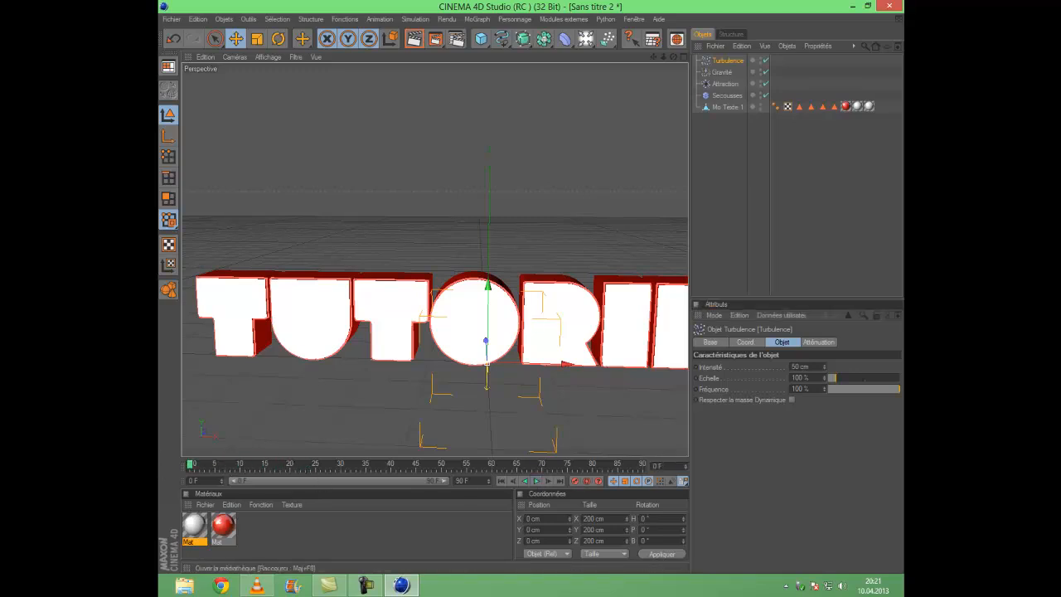
- Assign Attraction, Gravité and Turbulence to the Forces list of the Secousses deformer
click(727, 96)
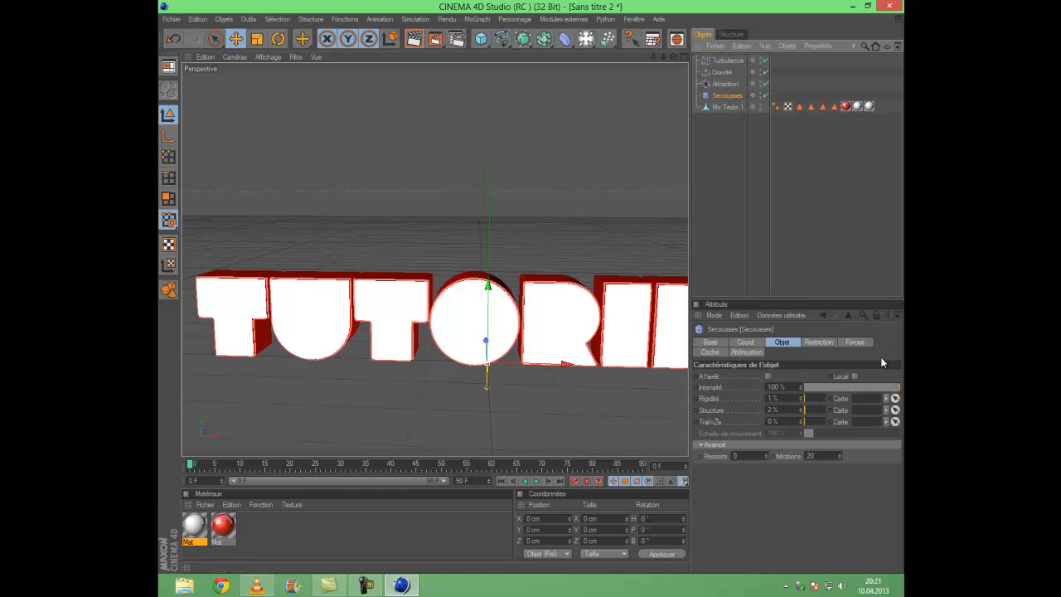
click(854, 342)
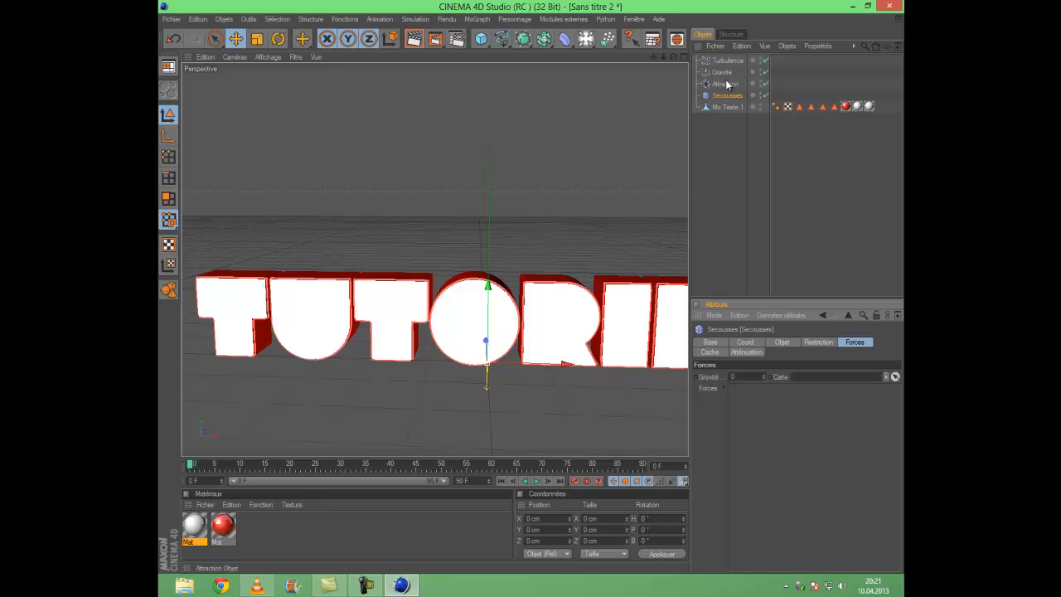
drag(725, 87, 764, 392)
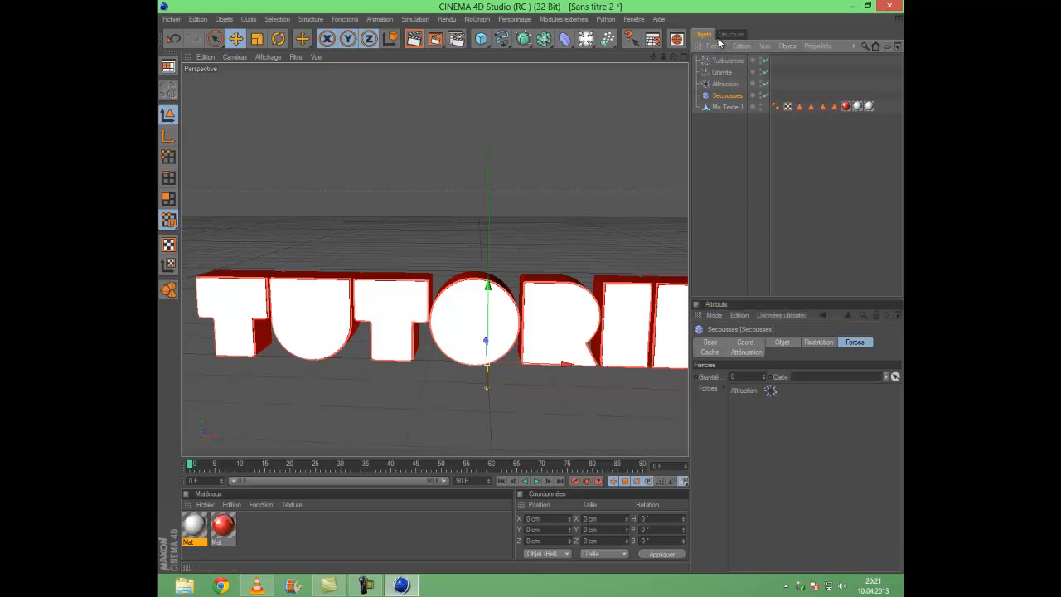
drag(723, 73, 767, 395)
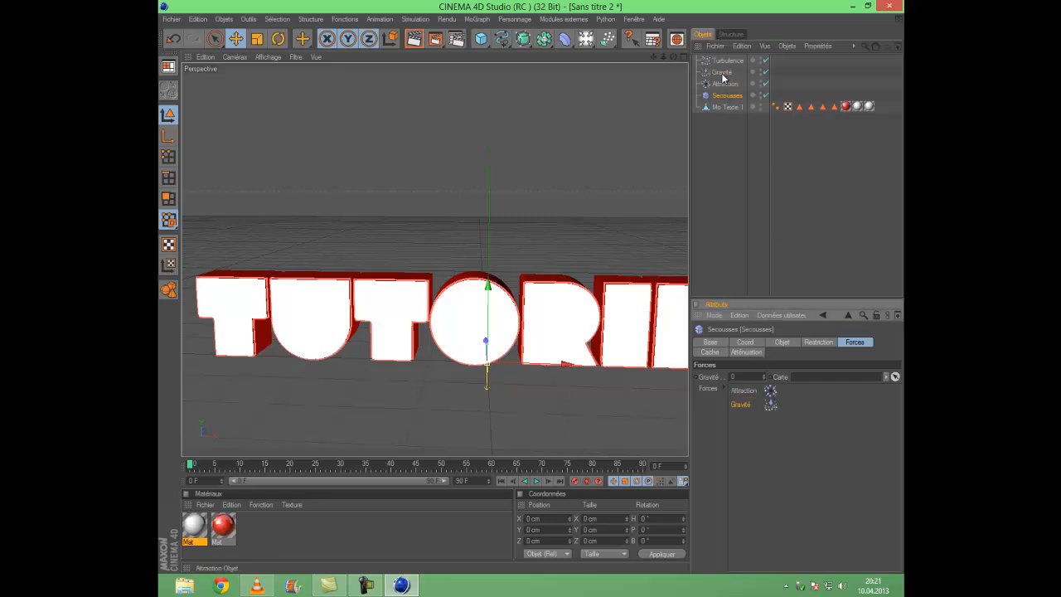
drag(721, 62, 748, 429)
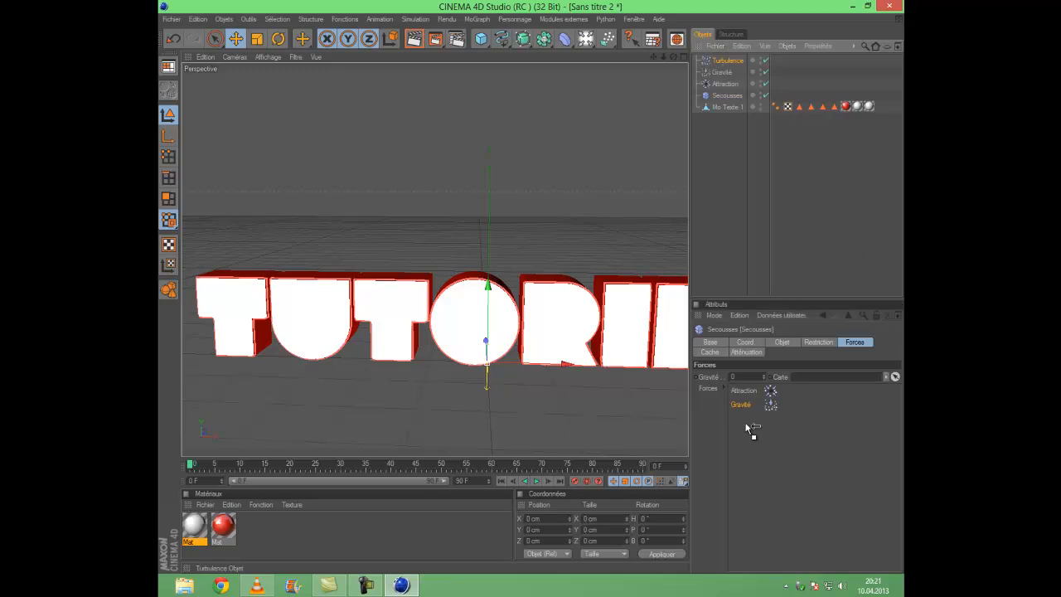
click(834, 420)
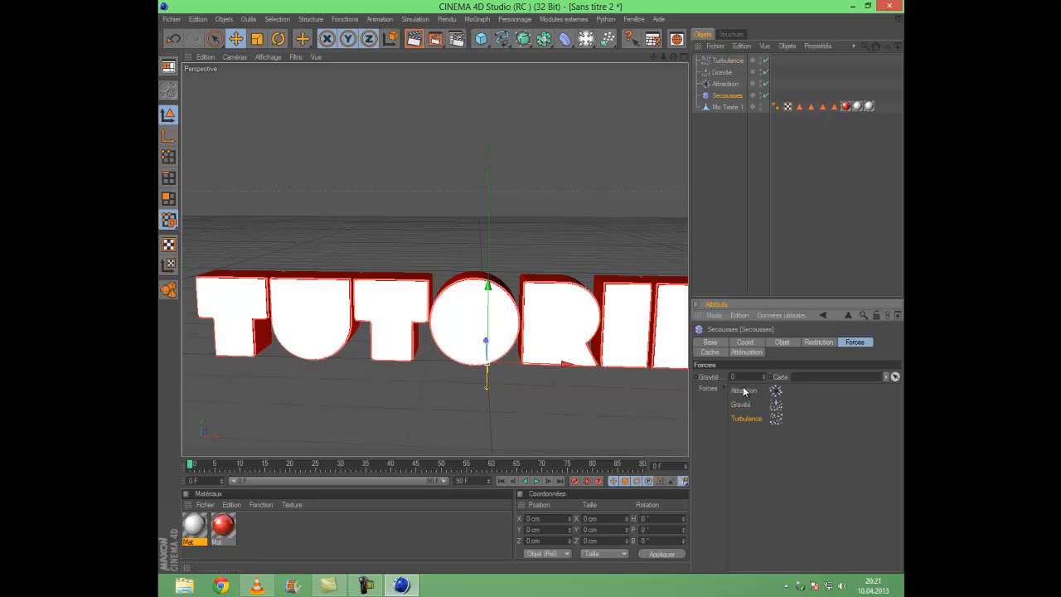
- Preview the animation with the three forces assigned to Secousses, and rewind to the start
click(537, 481)
click(537, 482)
click(501, 482)
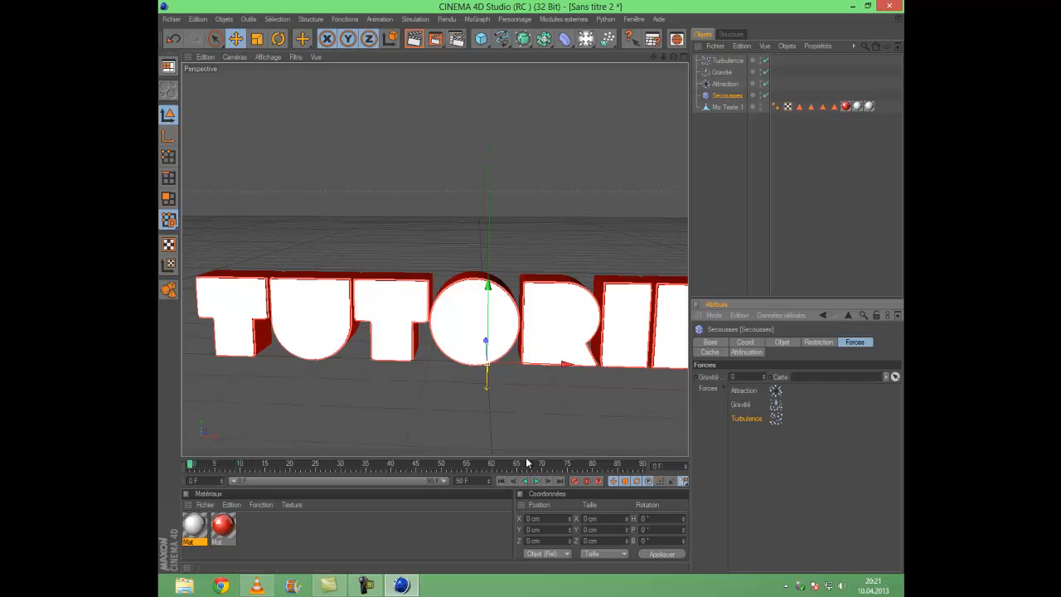
- Make the Secousses deformer a child of Mo Texte 1, and play the animation to preview the deformation before rewinding
click(735, 96)
drag(736, 96, 743, 109)
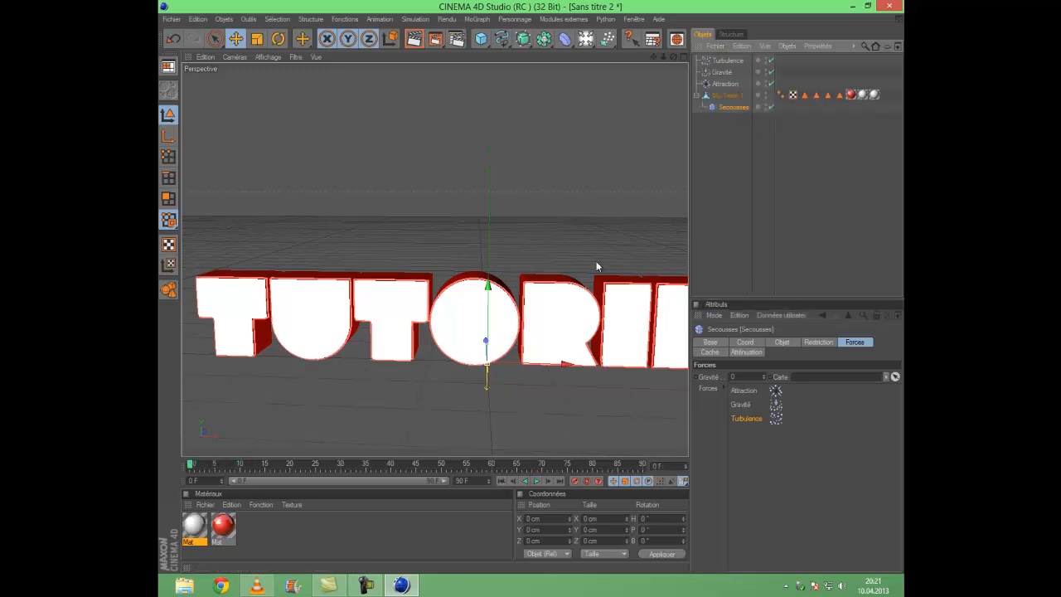
scroll(464, 332, down, 3)
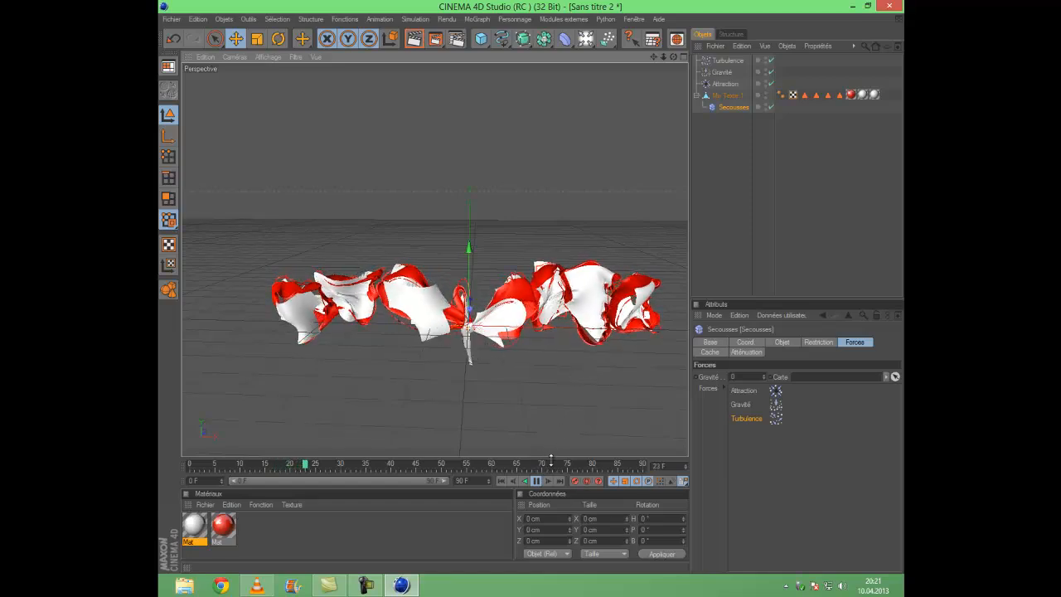
click(534, 481)
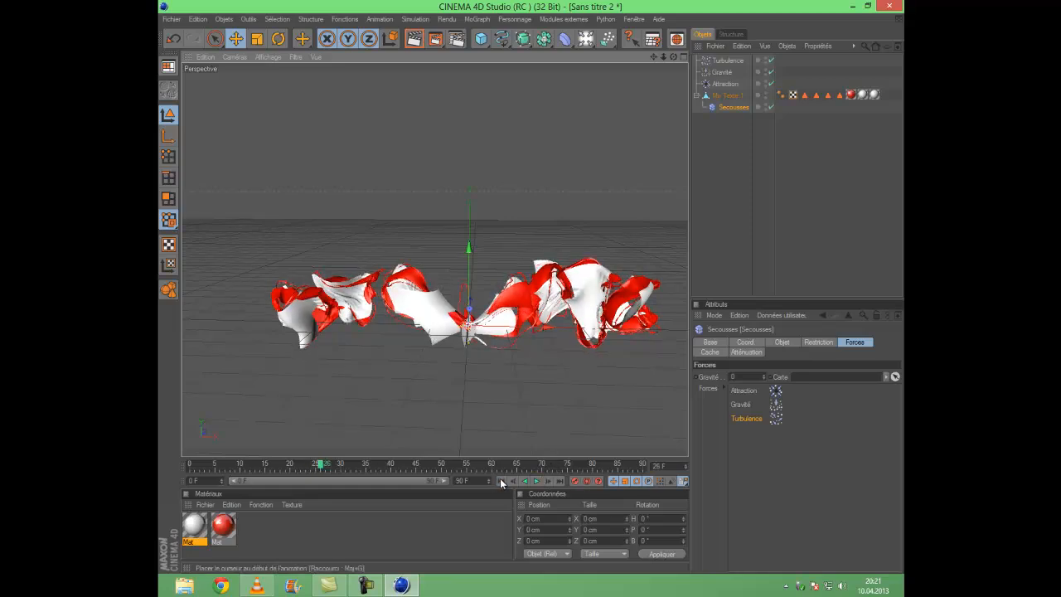
click(500, 480)
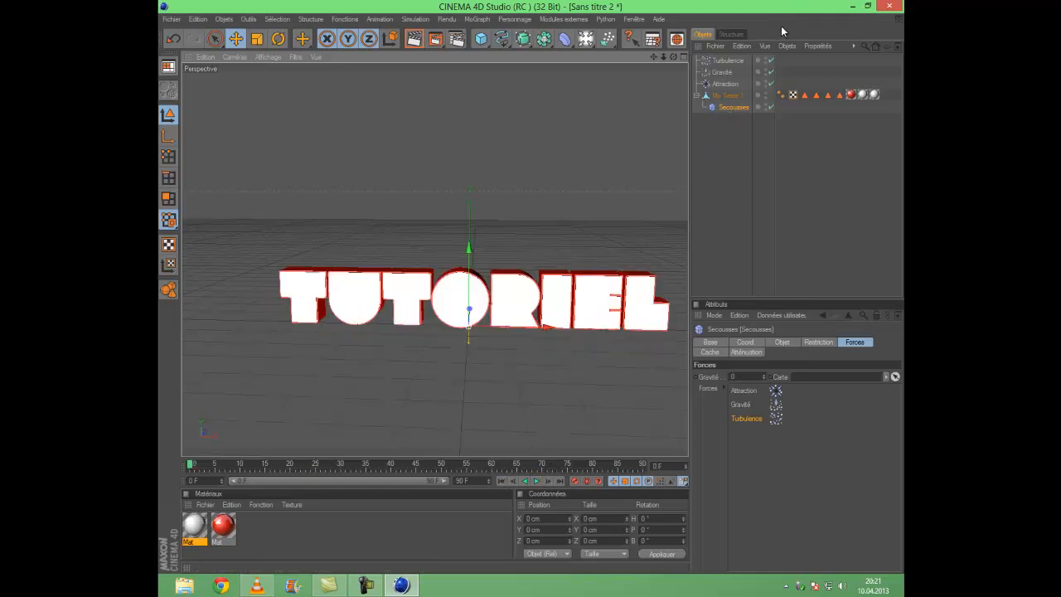
- Set the Attraction object's Intensité to -500
click(721, 73)
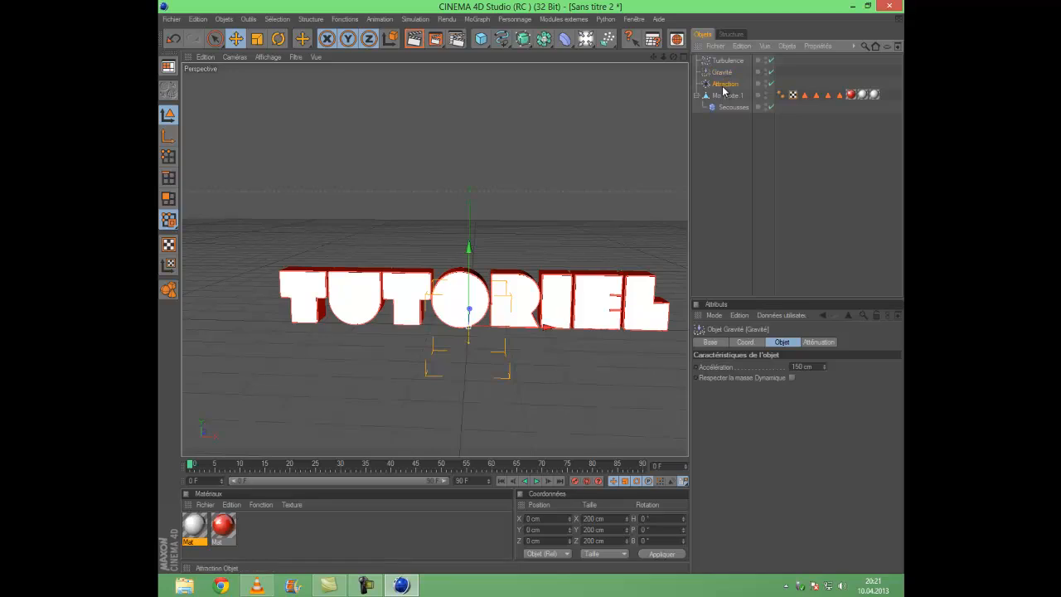
click(725, 84)
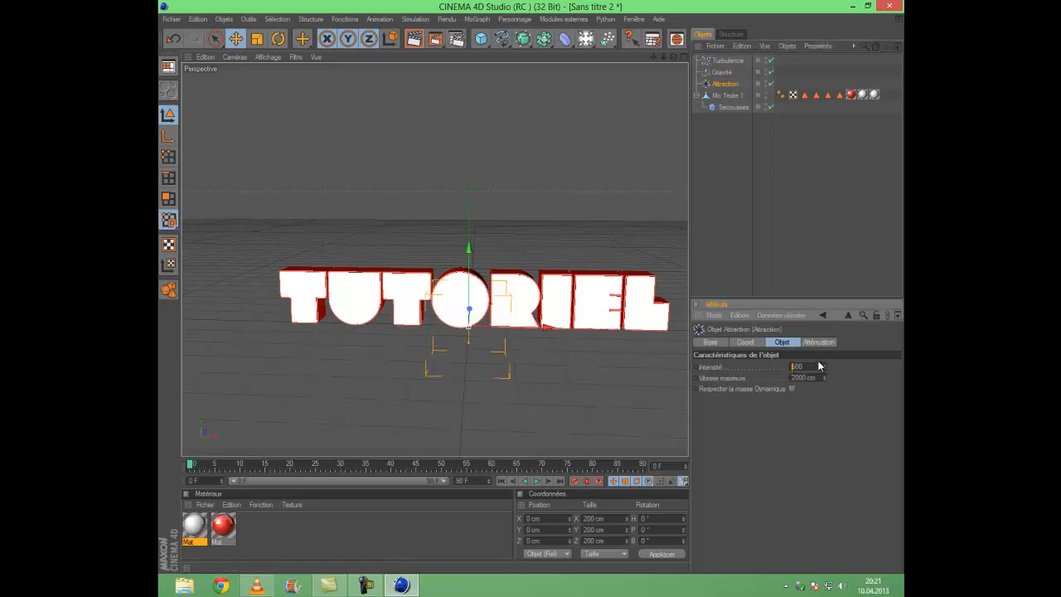
text(-)
key(Return)
- Play the animation to check how the negative attraction bursts the text apart, and rewind to frame 0
click(537, 480)
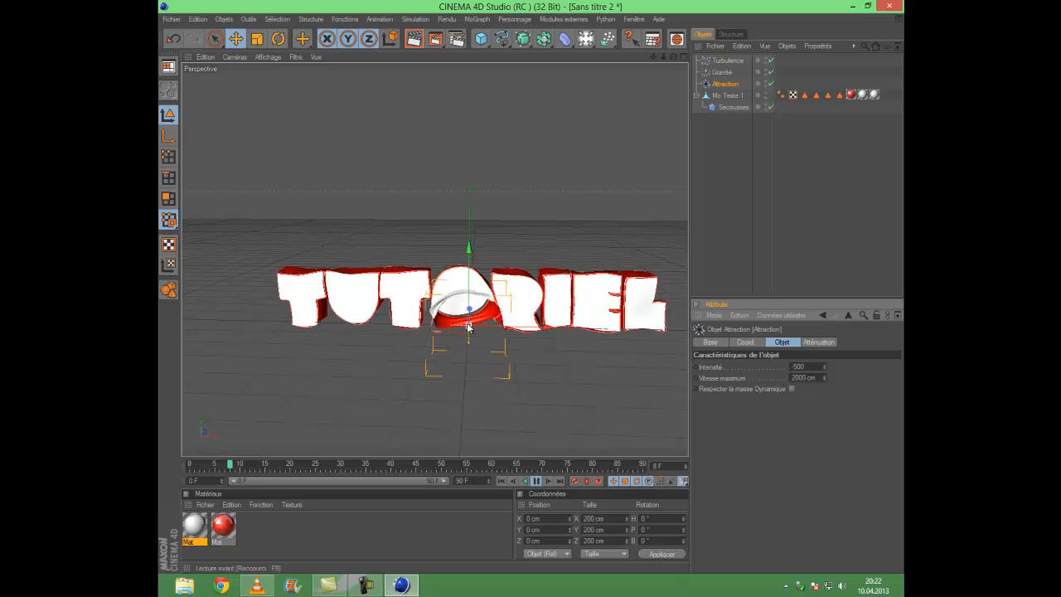
key(F8)
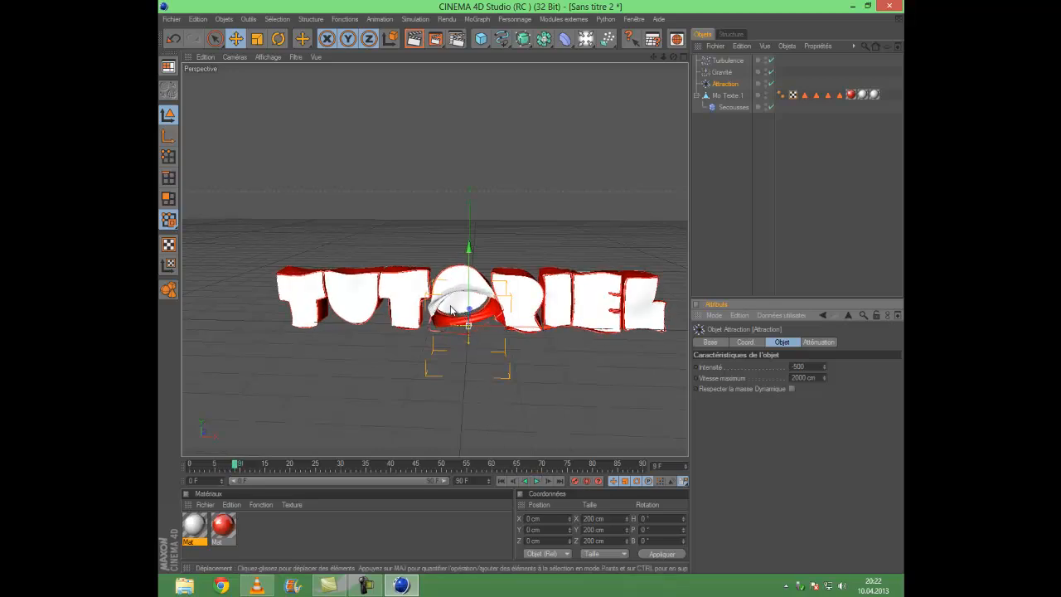
click(536, 481)
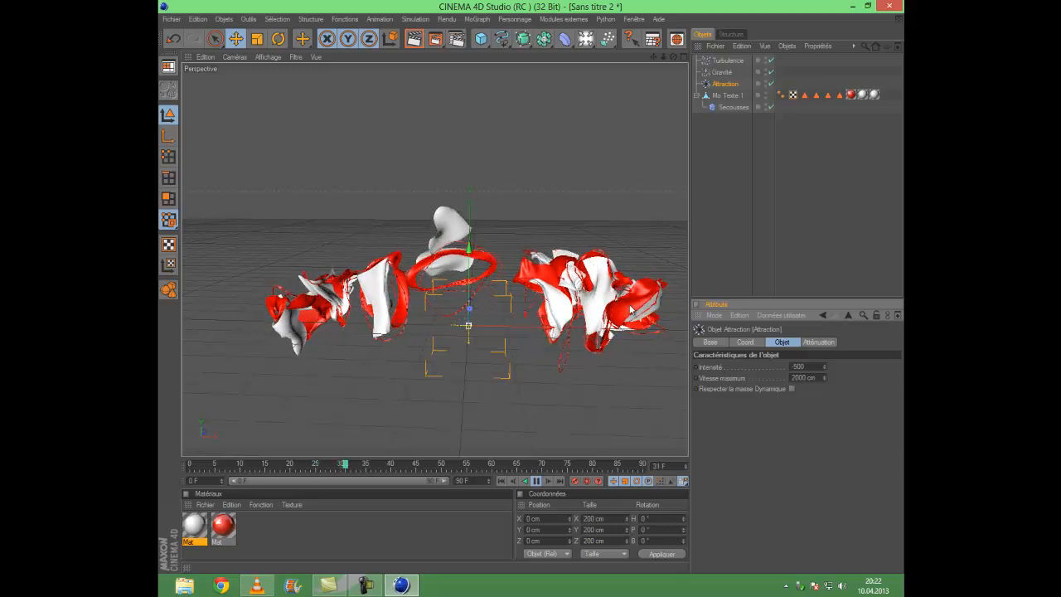
click(535, 481)
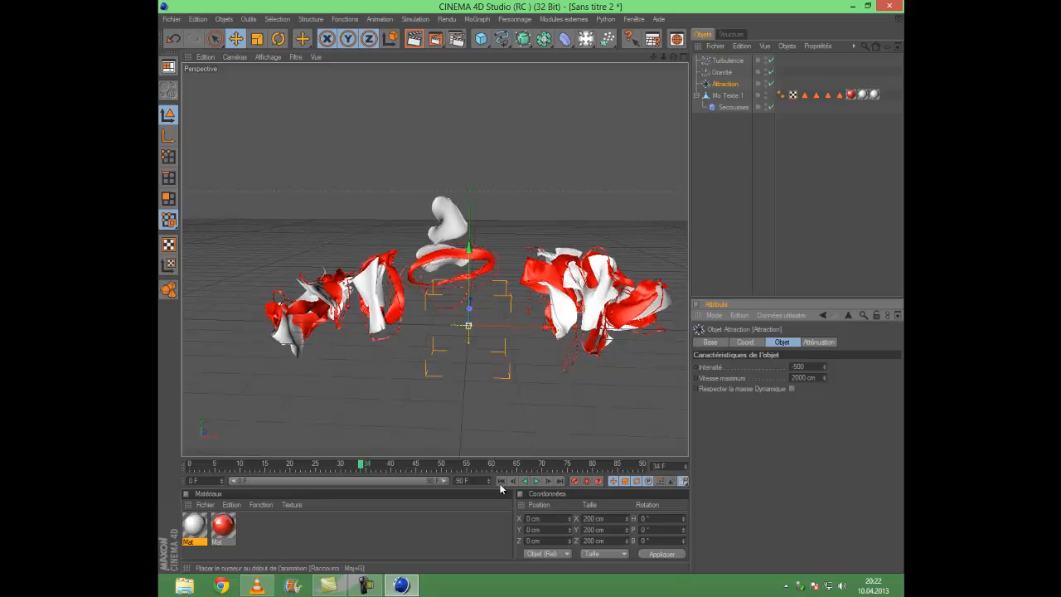
click(501, 481)
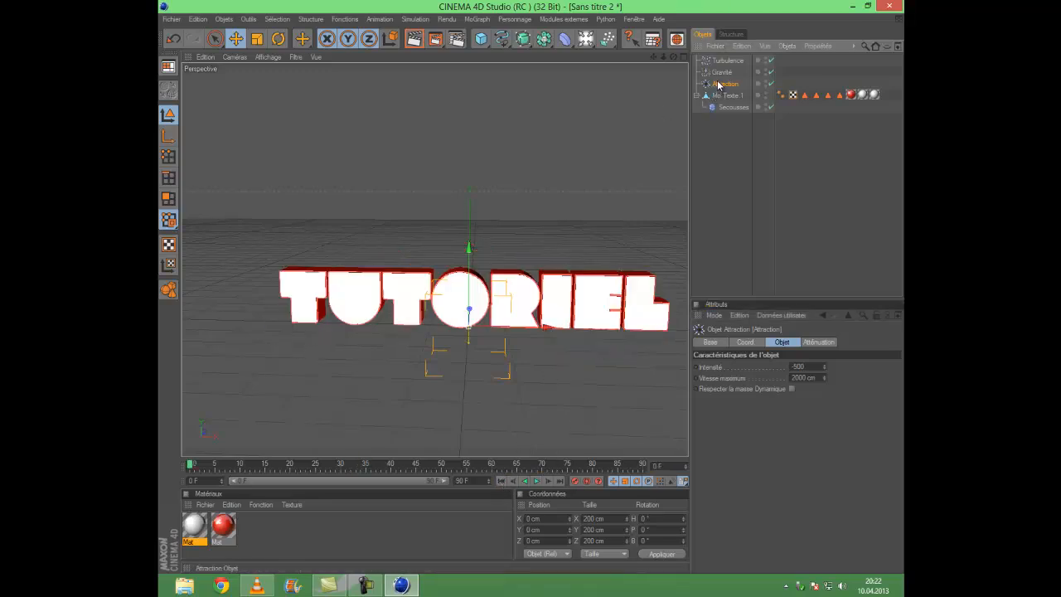
- Move the Attraction object onto the letter U at about X -323, Y 70, Z 76 cm, and test-play the animation
drag(554, 327, 547, 304)
drag(351, 283, 535, 287)
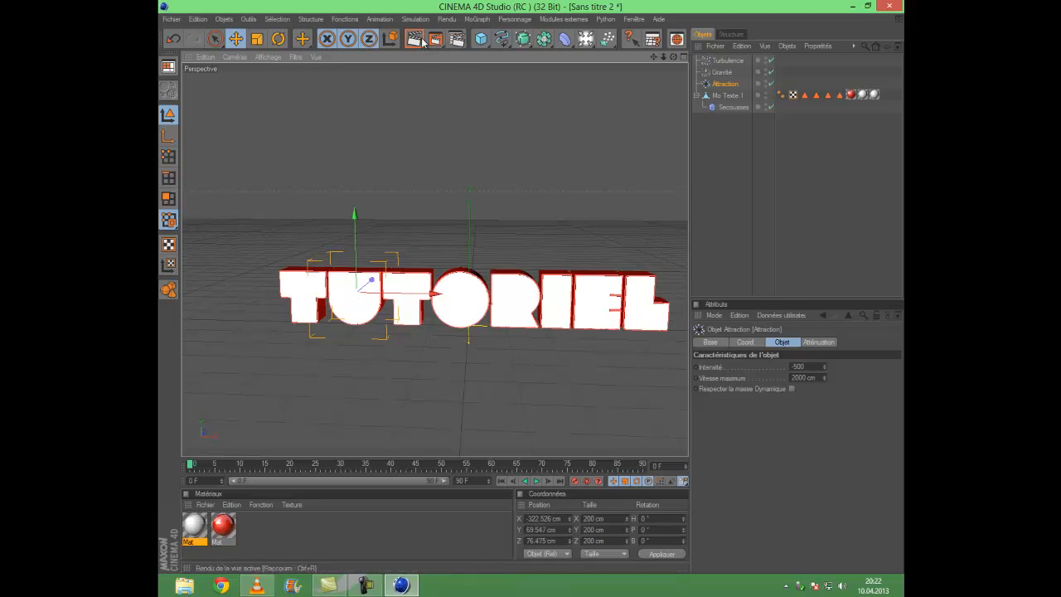
click(537, 481)
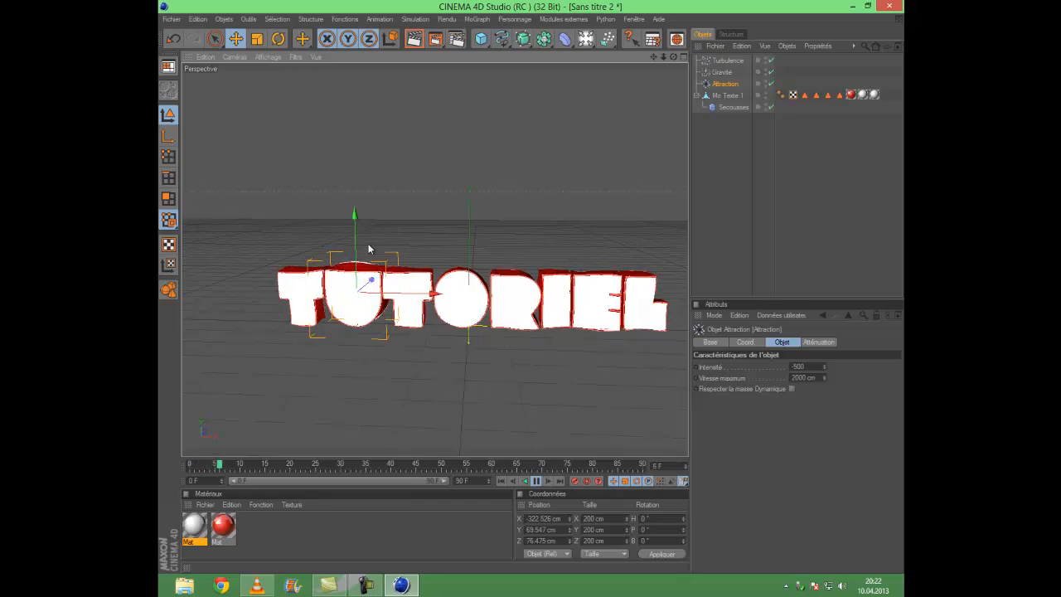
click(535, 480)
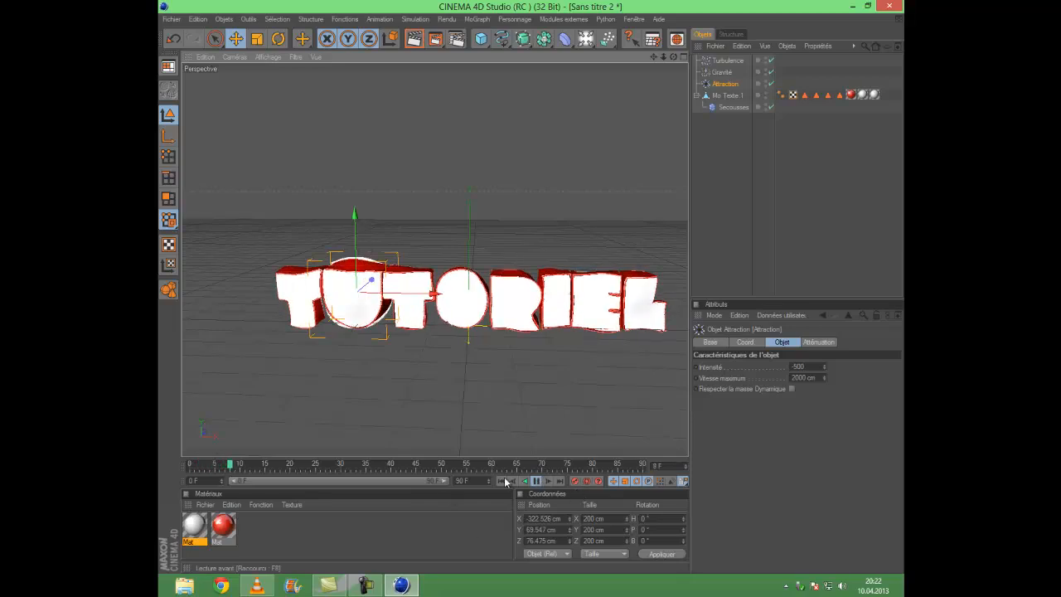
click(504, 480)
- Move the Attraction object along Z to about 35 cm, and play the animation up to frame 57
drag(373, 280, 532, 300)
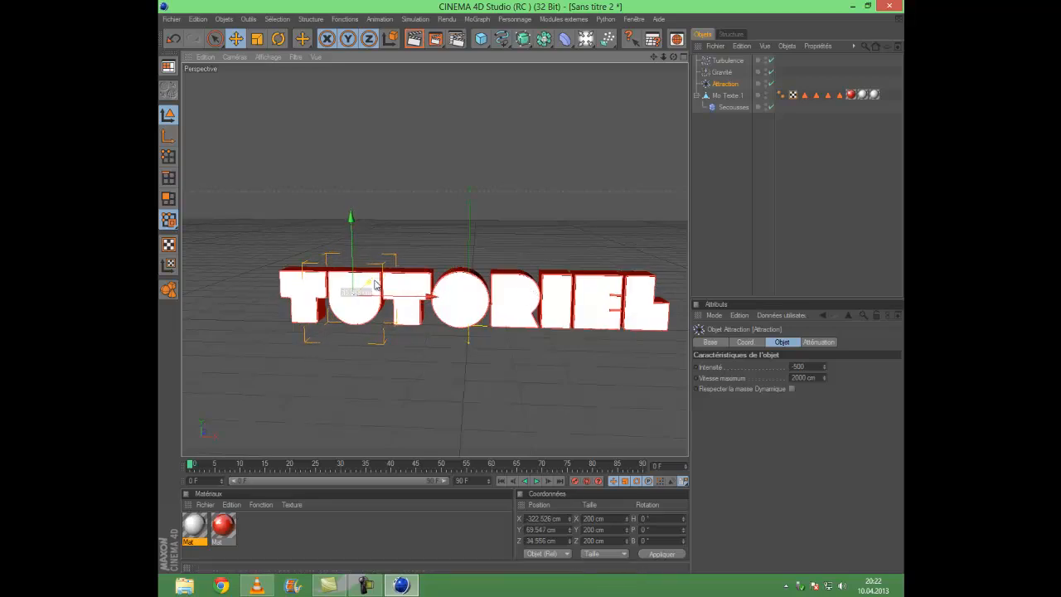
click(536, 480)
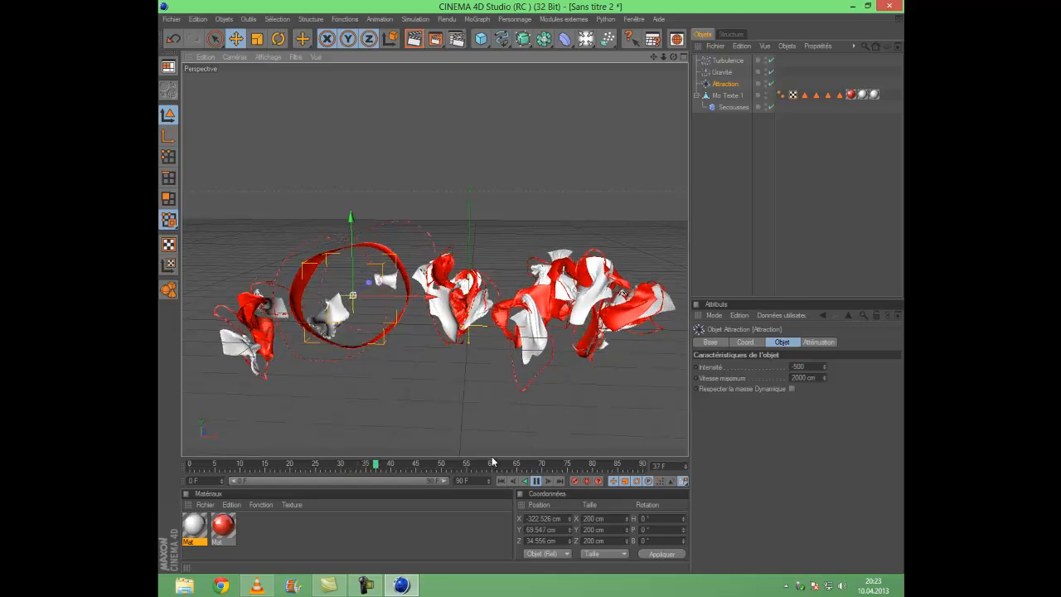
click(537, 481)
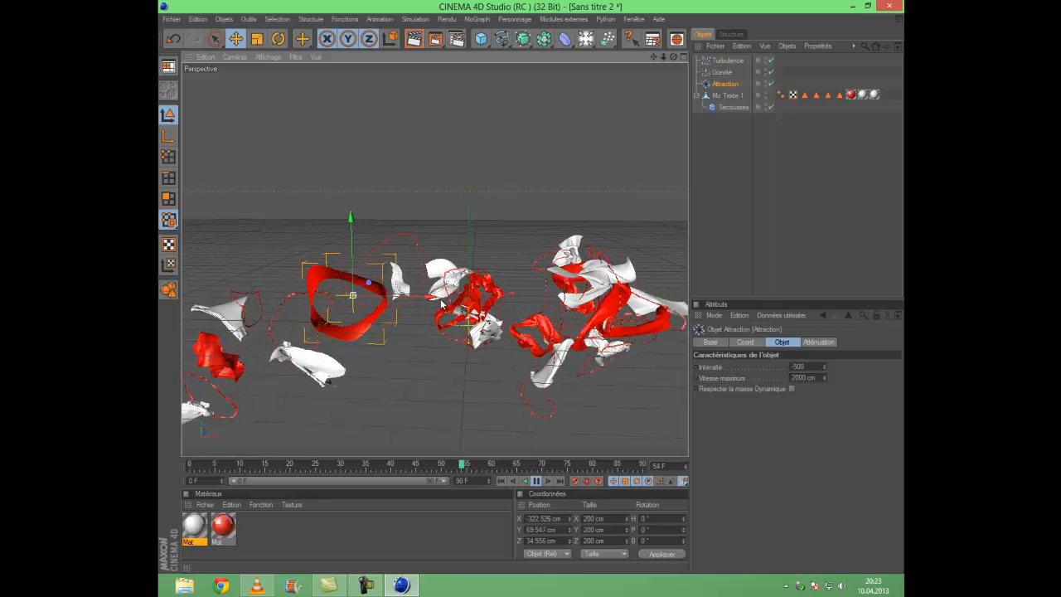
click(536, 481)
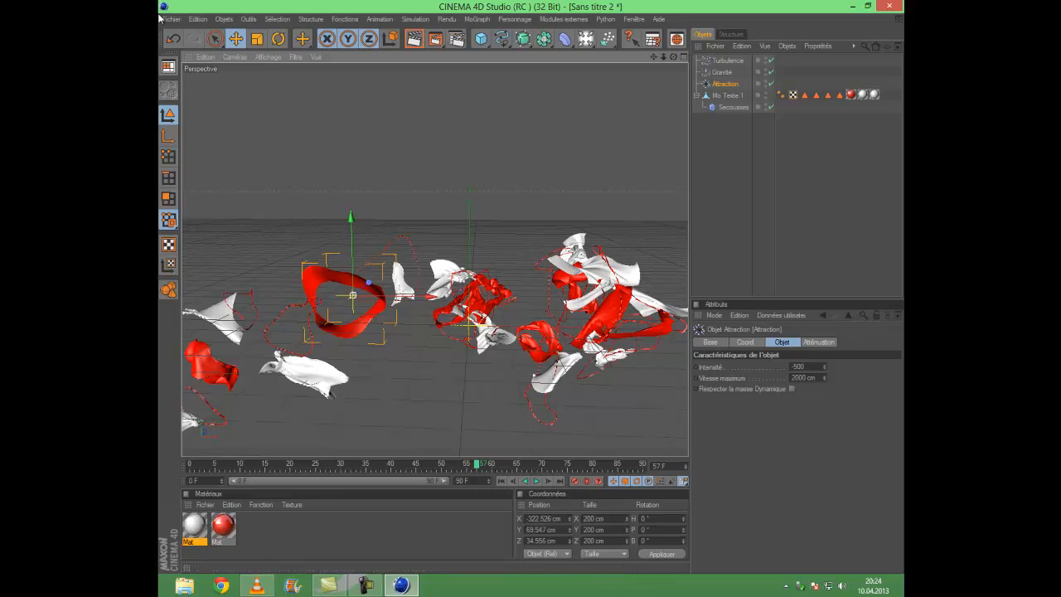
- Examine the burst text at frame 57 from several angles and in the four-view layout
drag(672, 58, 531, 288)
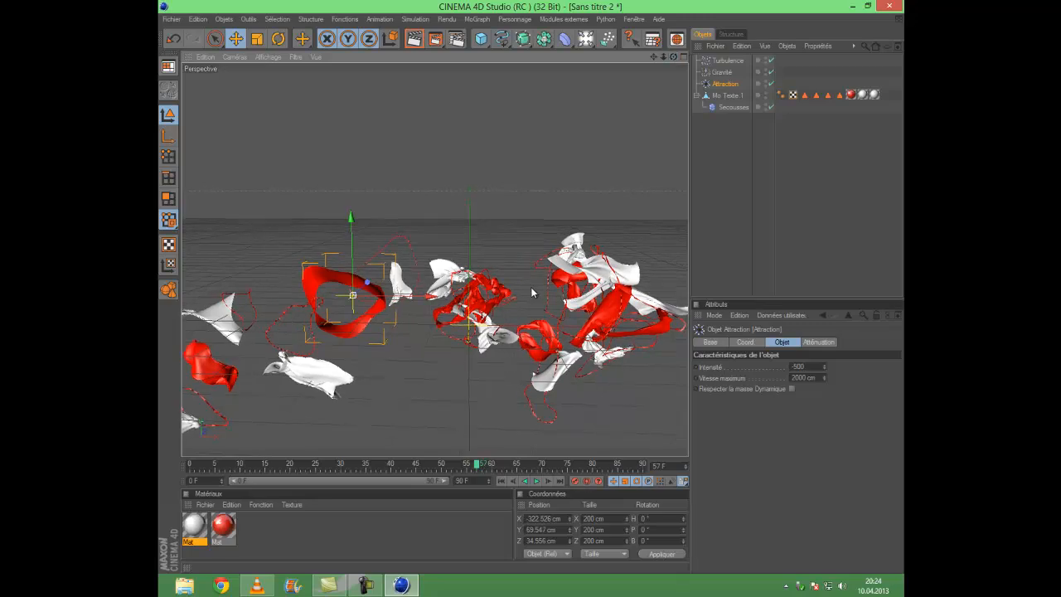
mouse_move(673, 58)
mouse_down()
mouse_move(533, 291)
mouse_move(523, 278)
mouse_move(533, 291)
mouse_move(682, 58)
mouse_up()
click(682, 58)
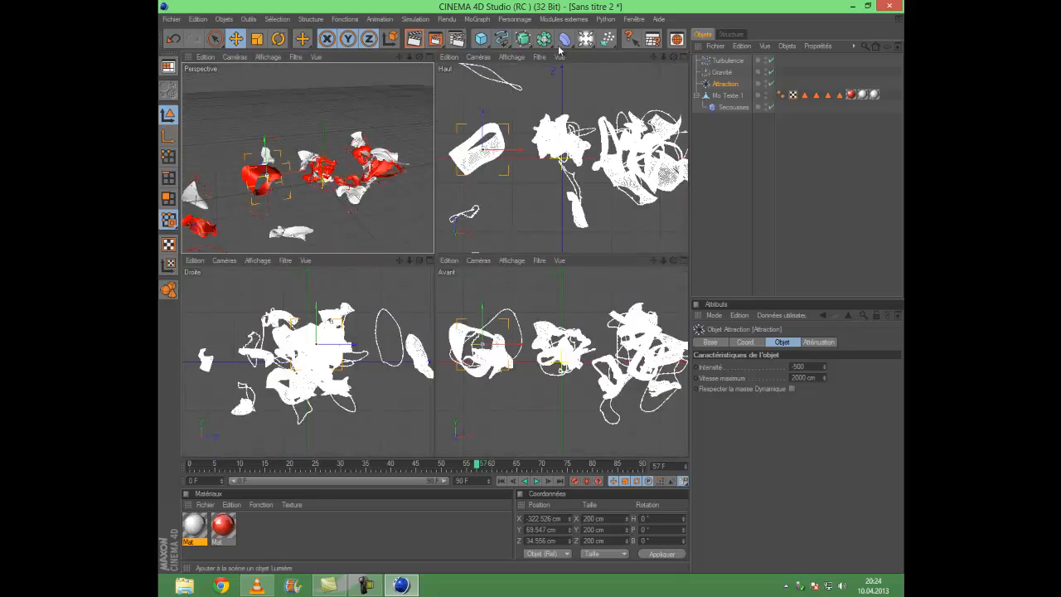
click(430, 57)
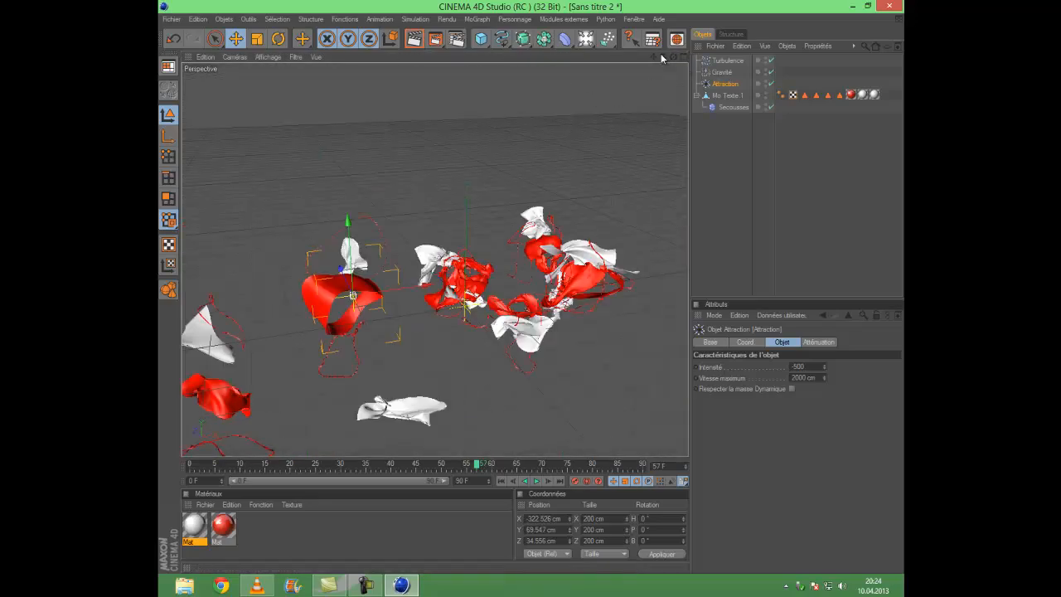
drag(671, 58, 531, 287)
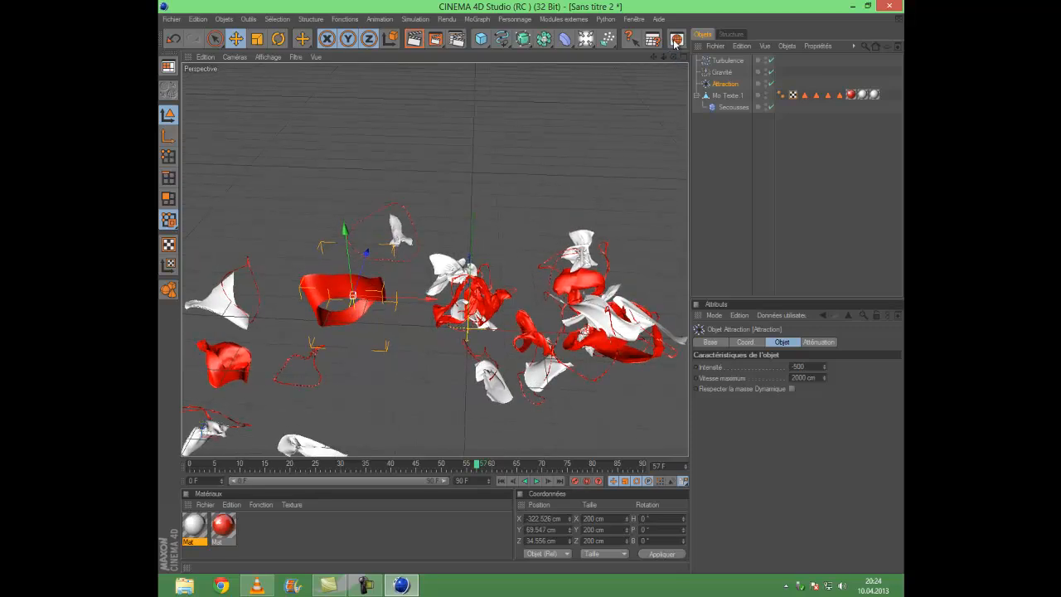